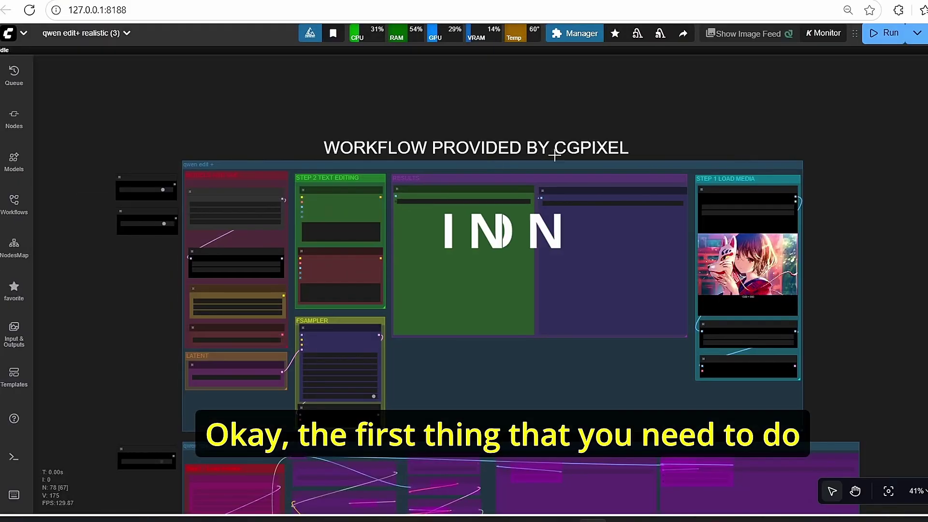
Step: Show the download options for the ColorManga LoRA on its Civitai model page
scroll(162, 159, up, 6)
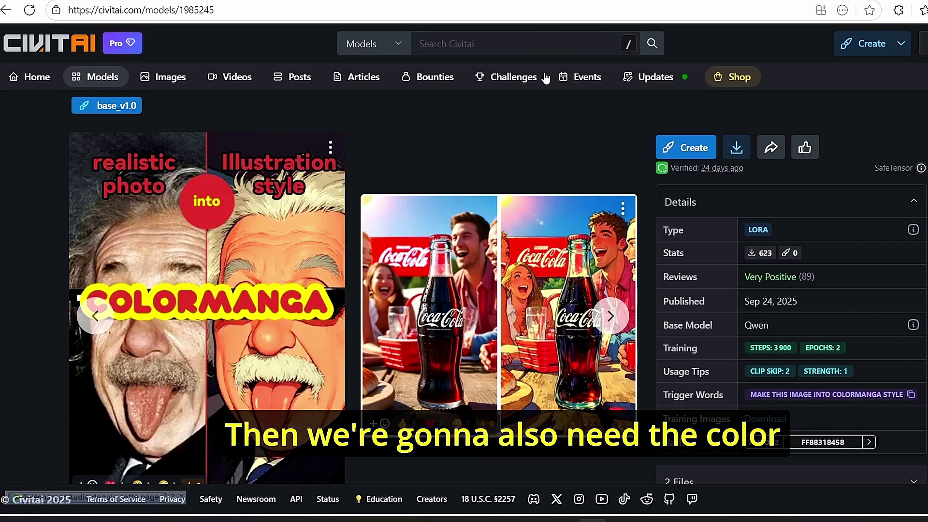
scroll(542, 190, up, 2)
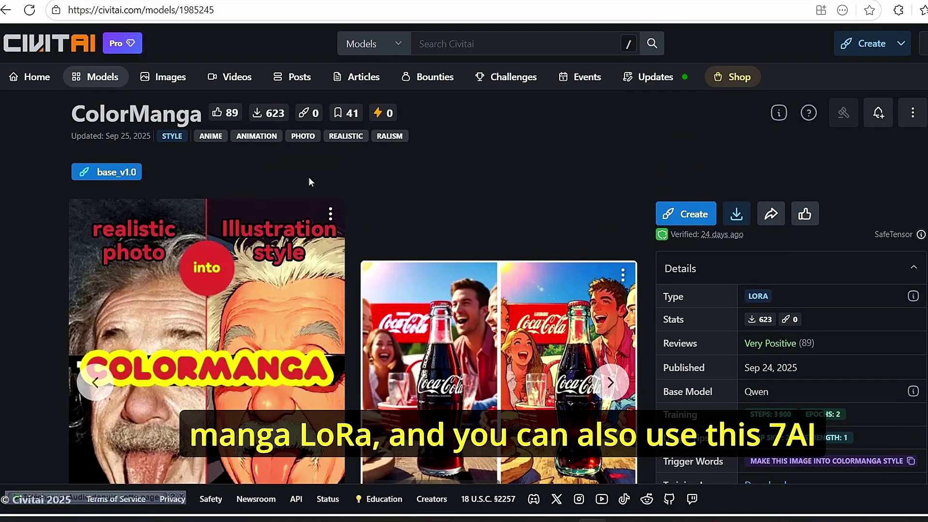
click(736, 214)
click(506, 220)
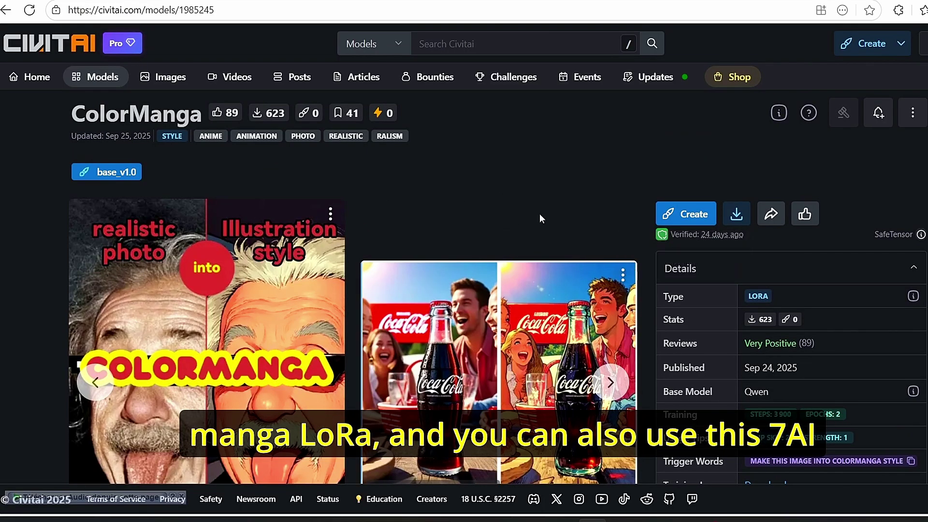
click(742, 217)
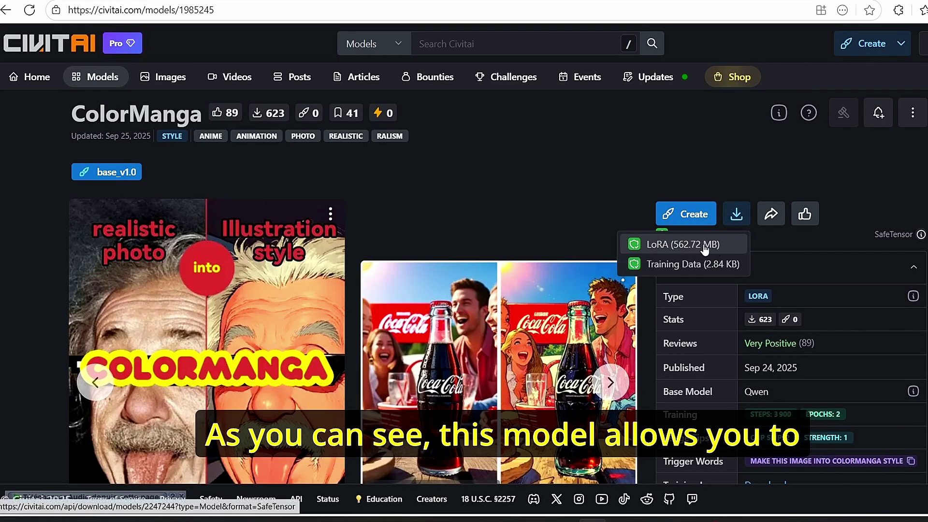
Step: Browse through the ColorManga before-and-after example images in the model's gallery
scroll(694, 249, down, 2)
click(612, 318)
click(617, 319)
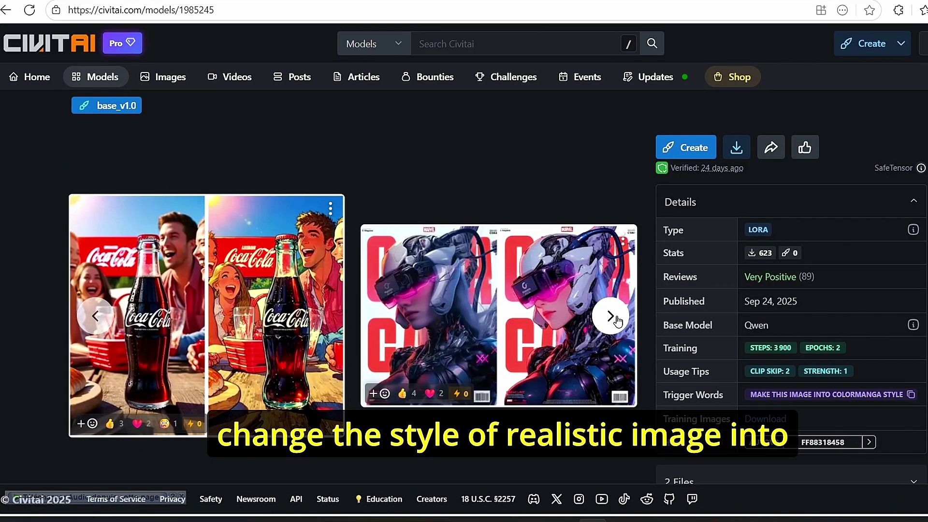
click(617, 319)
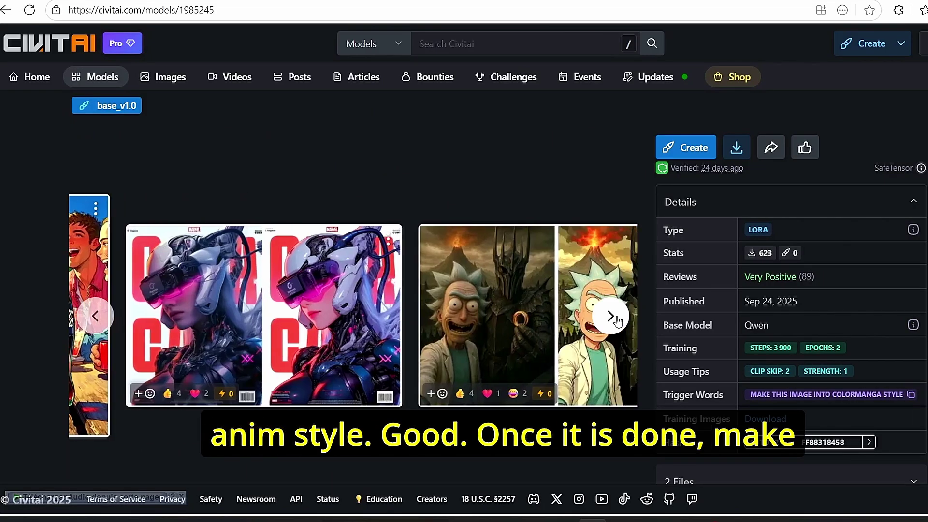
click(615, 317)
click(615, 317)
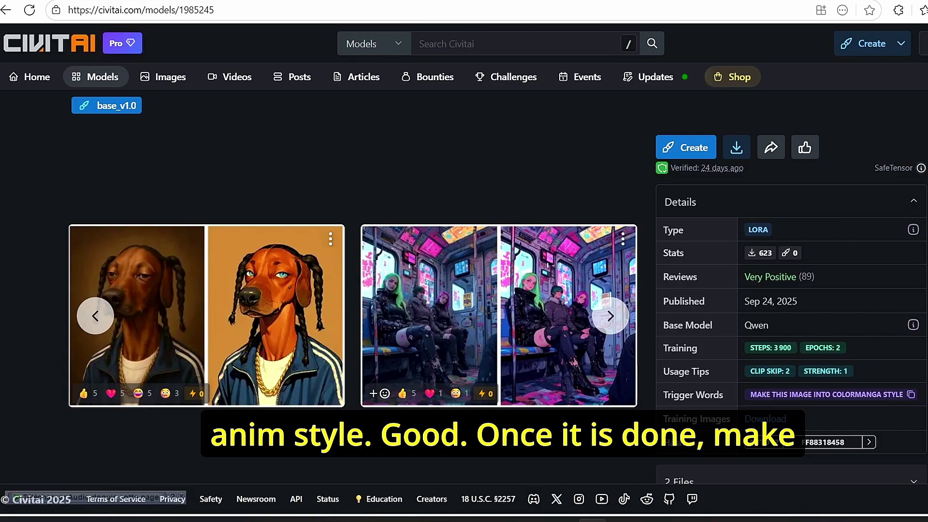
Step: Switch to the nunchaku-qwen-image-edit-2509 repository on Hugging Face and review its list of safetensors model files
key(ctrl+Tab)
scroll(2, 338, down, 3)
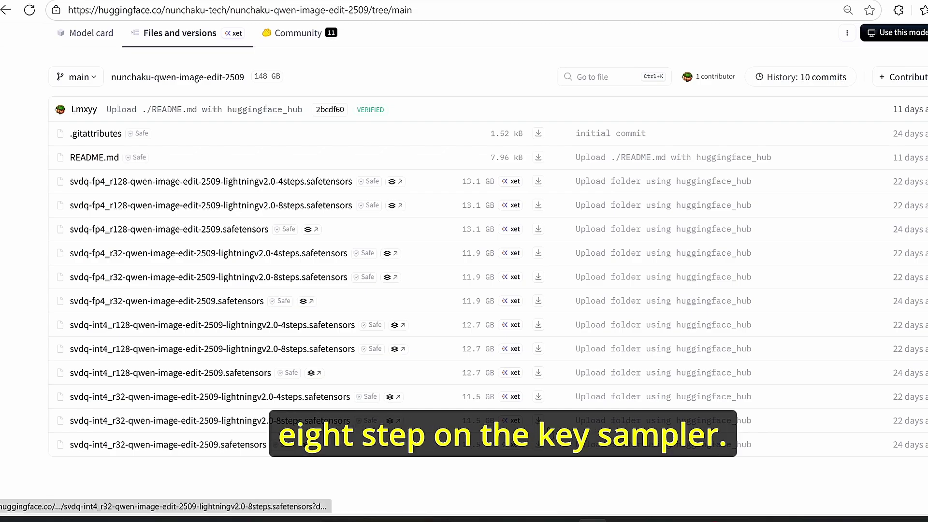
Step: Switch to the ComfyUI models folder in File Explorer and open its loras subfolder
mouse_move(622, 520)
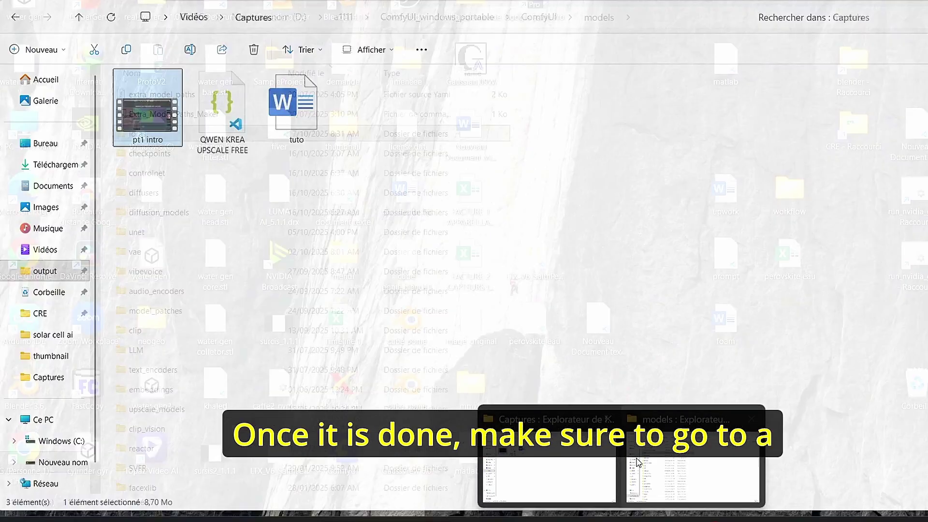
click(653, 460)
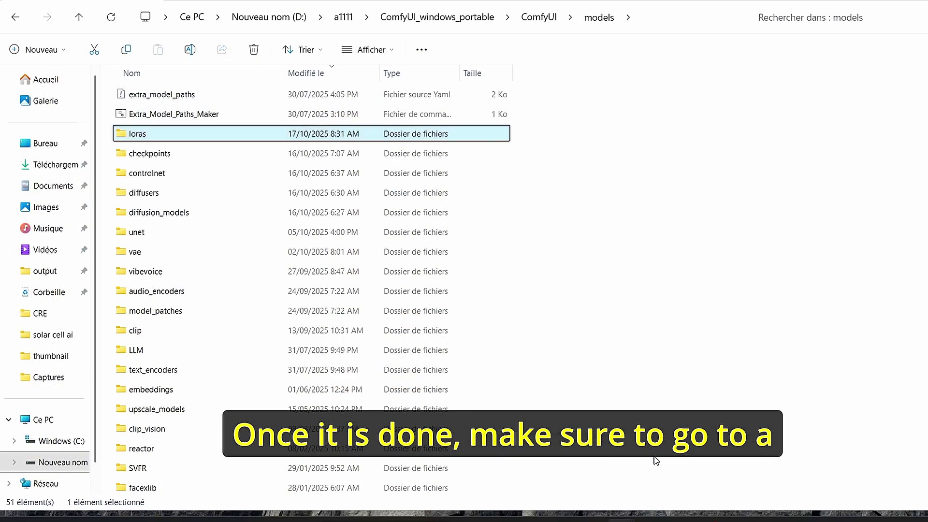
double_click(145, 140)
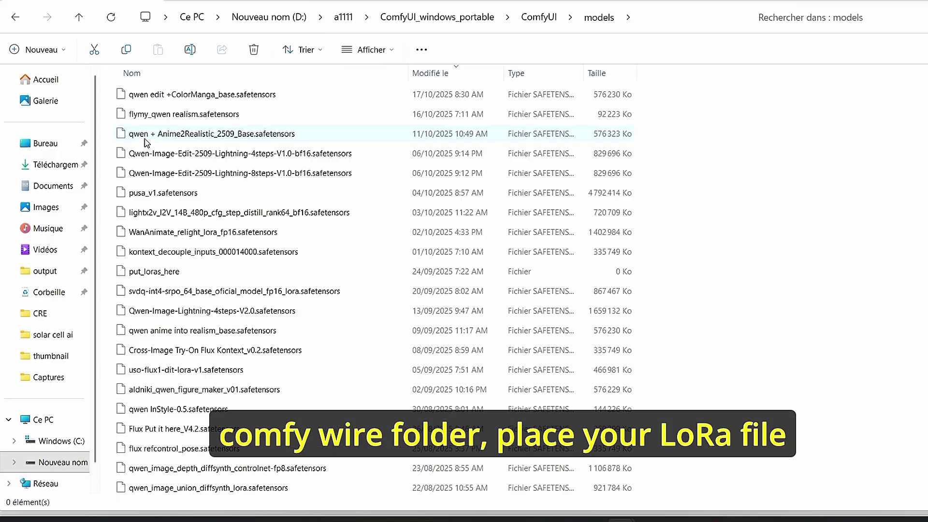
Step: Open the unet folder inside models, select the svdq-int4_r32-qwen-image-edit-2509 file, and return to the ComfyUI folder
click(602, 17)
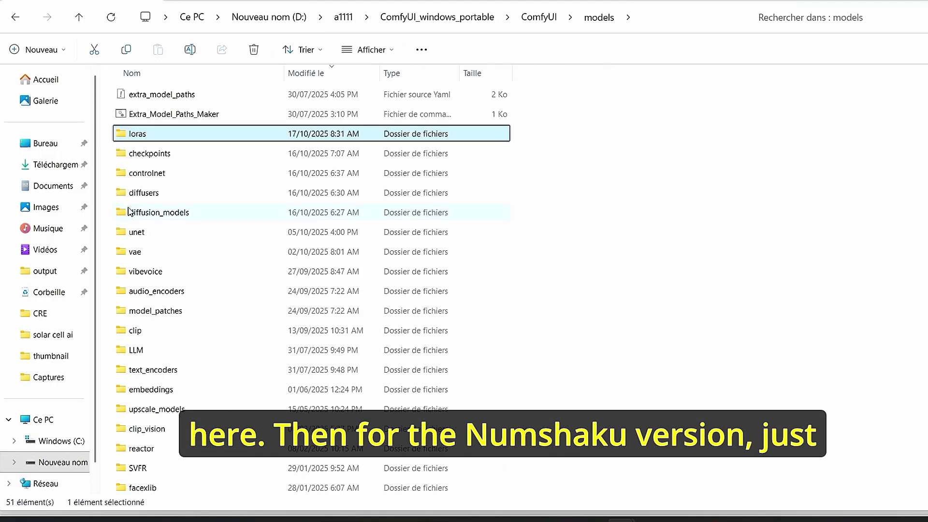
double_click(214, 233)
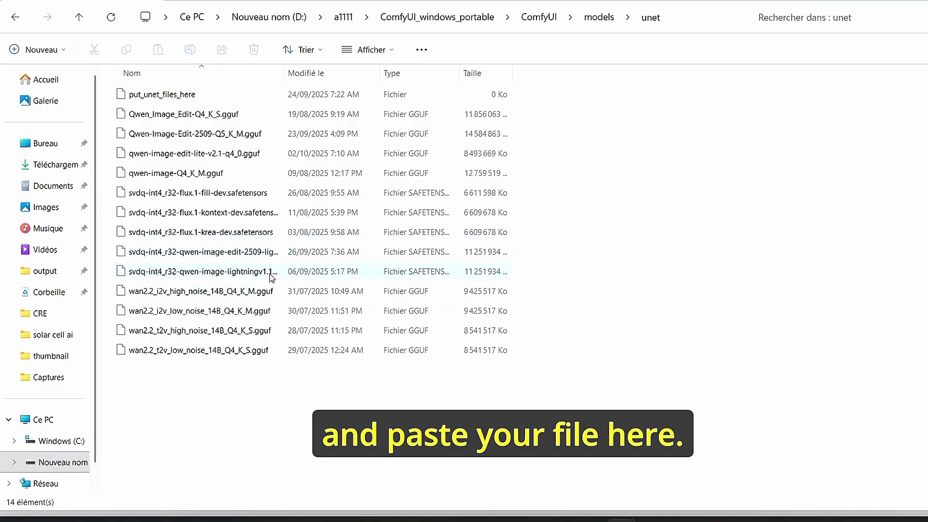
click(265, 251)
click(538, 18)
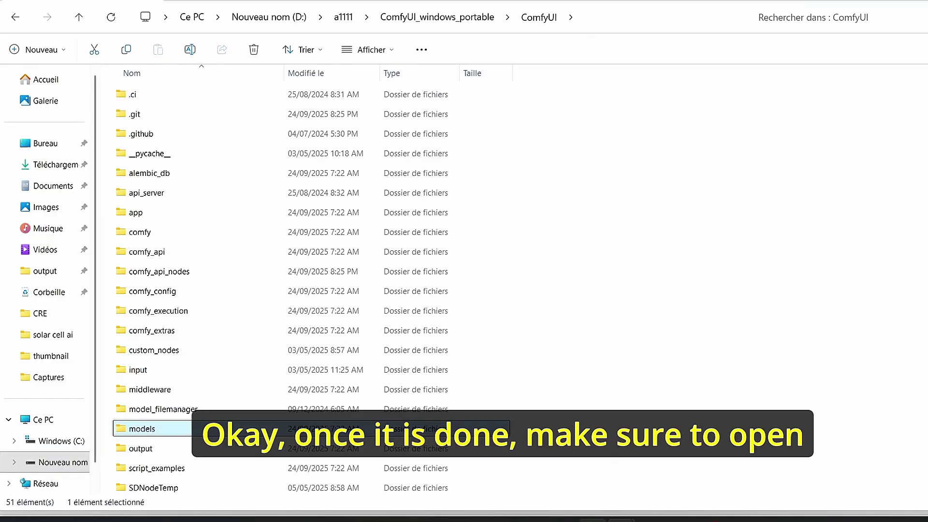
Step: Switch to the ComfyUI workflow in the browser and examine the settings of the Nunchaku Qwen-Image DiT Loader node
mouse_move(592, 520)
click(592, 464)
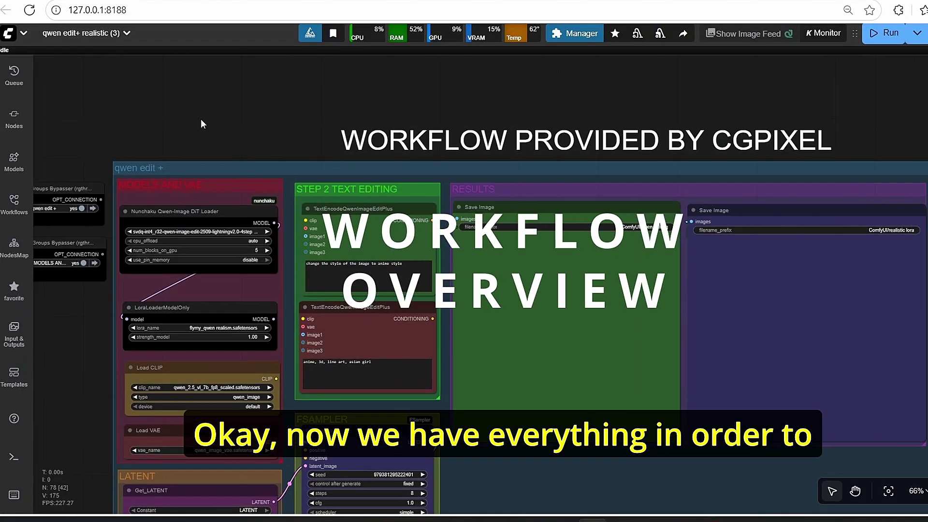
drag(201, 119, 273, 119)
scroll(363, 144, down, 2)
drag(365, 143, 325, 119)
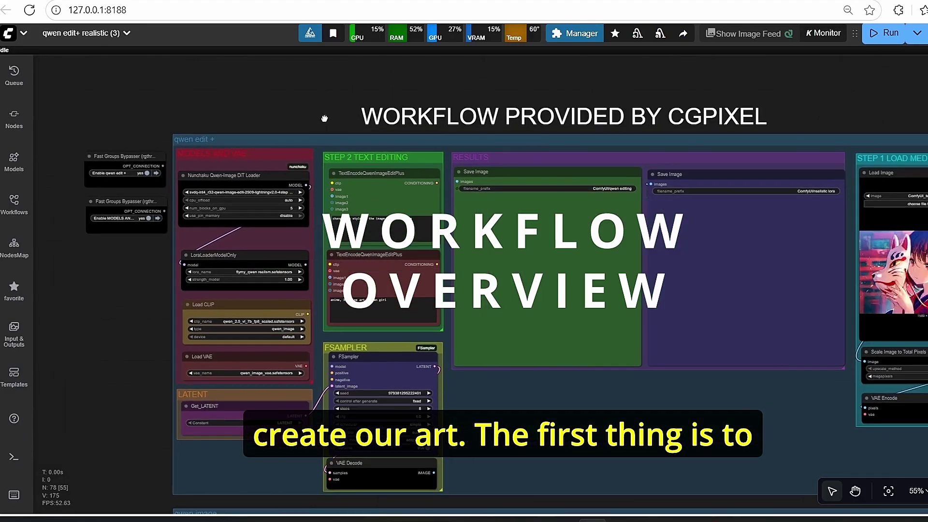
scroll(324, 118, up, 7)
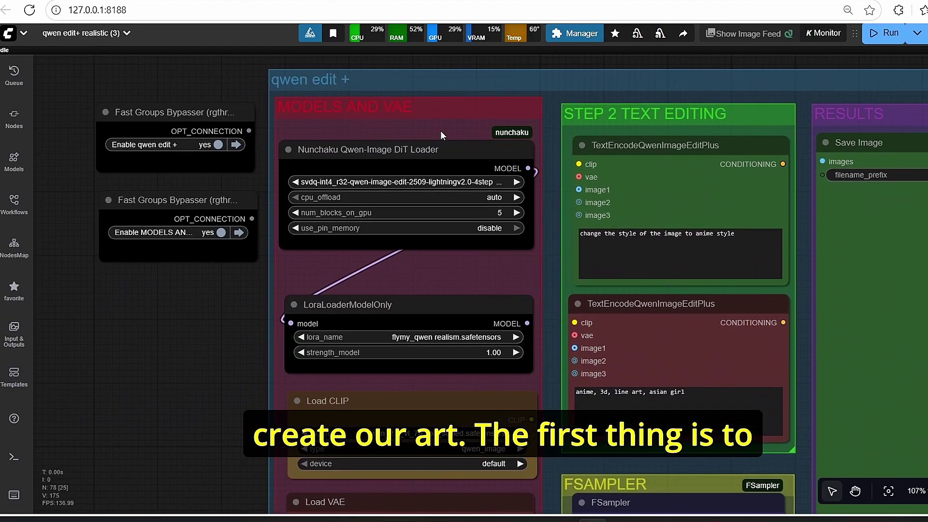
scroll(441, 135, up, 3)
drag(144, 408, 188, 376)
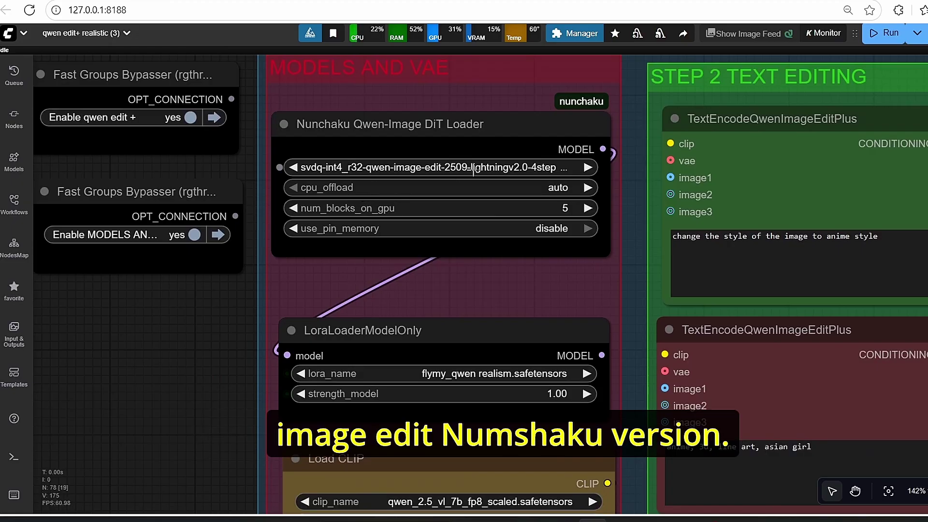
click(592, 145)
scroll(602, 149, up, 2)
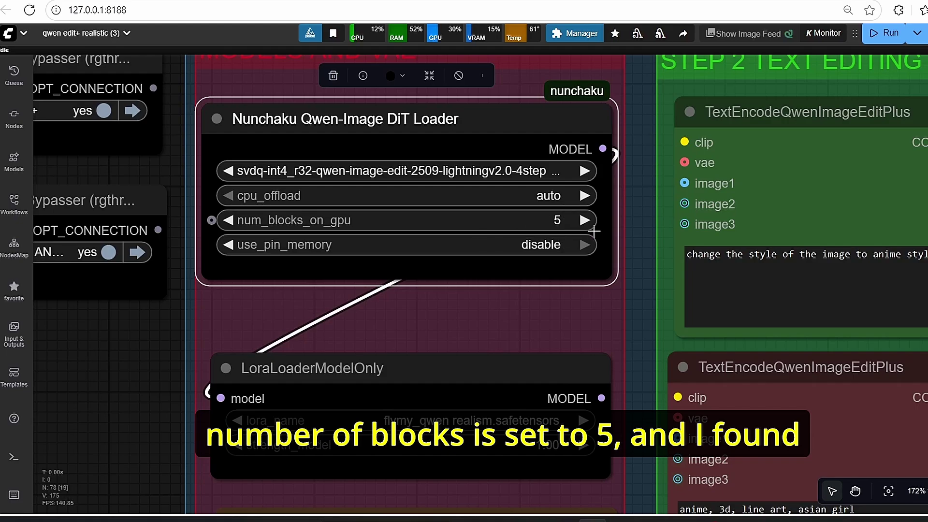
scroll(641, 292, down, 1)
click(641, 291)
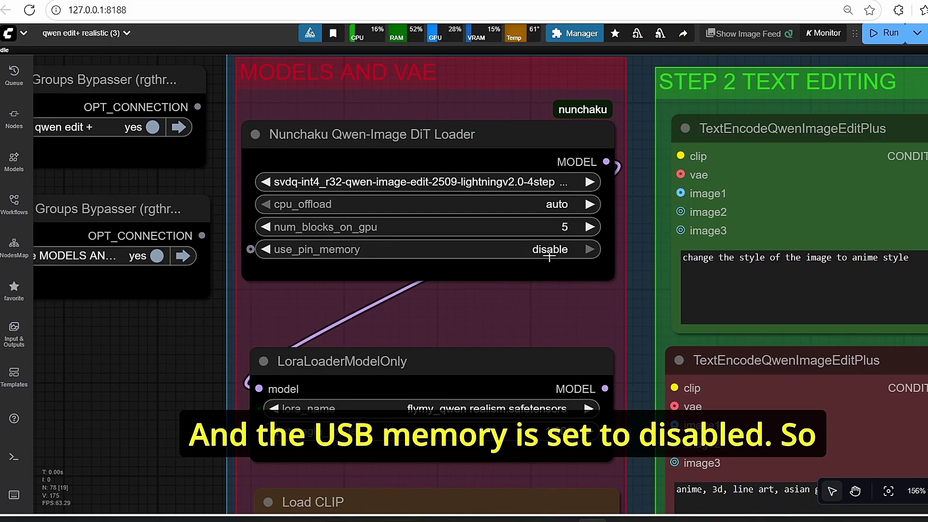
Step: Examine the LoRA name and strength settings of the LoraLoaderModelOnly node
scroll(597, 256, down, 4)
drag(418, 314, 276, 256)
scroll(275, 263, up, 2)
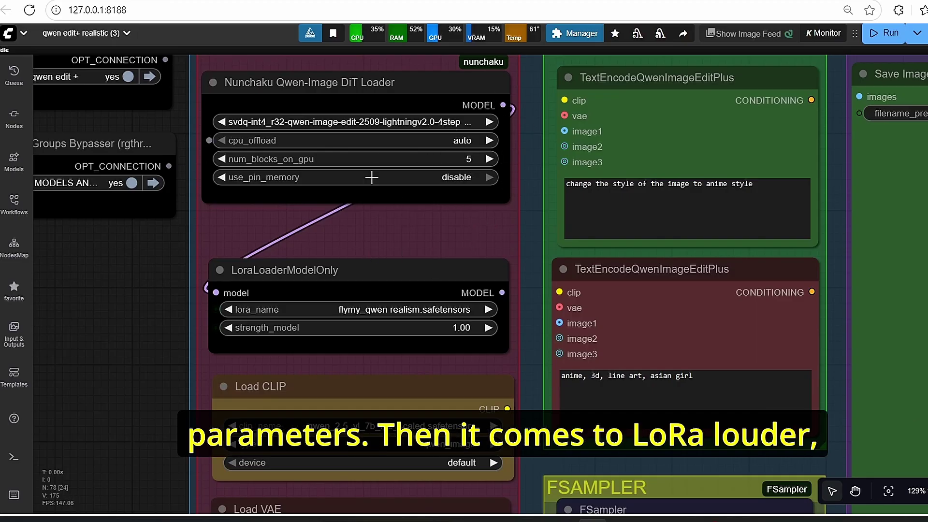
scroll(315, 263, up, 1)
click(333, 228)
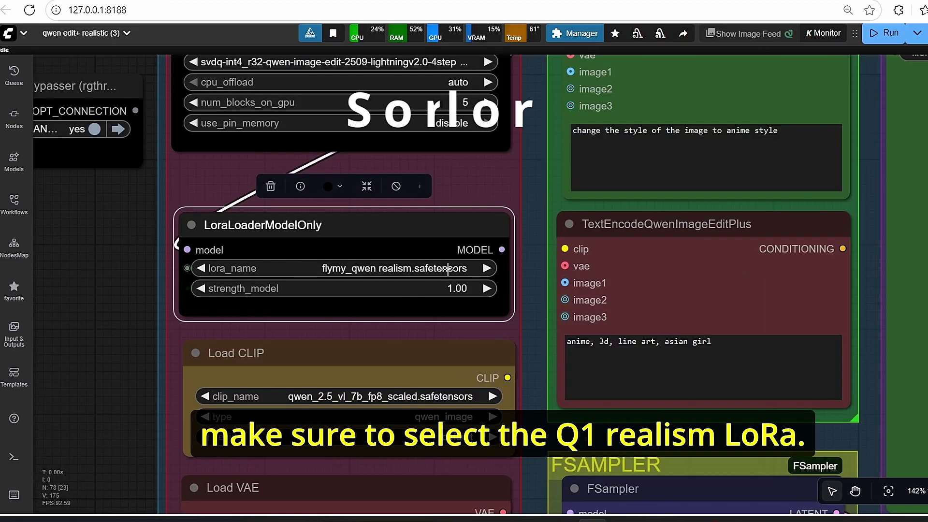
scroll(77, 368, down, 5)
scroll(177, 396, up, 4)
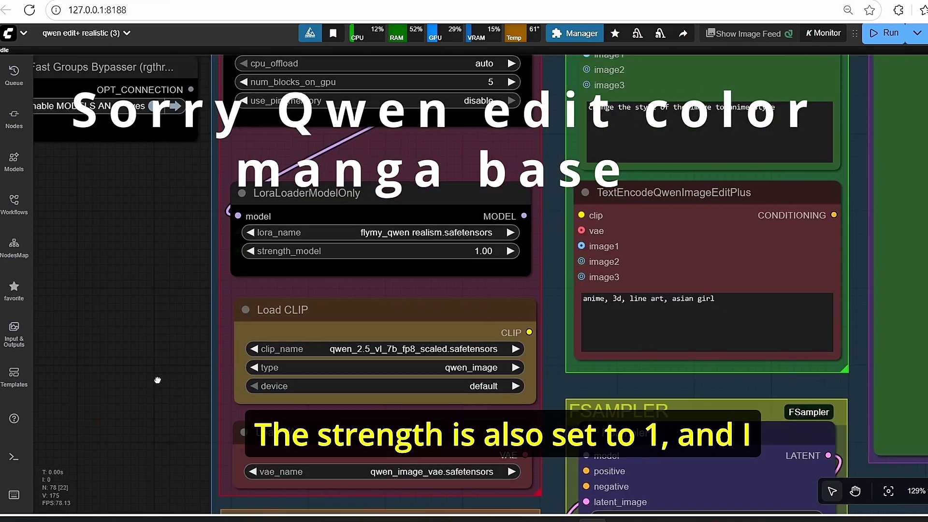
drag(157, 380, 148, 378)
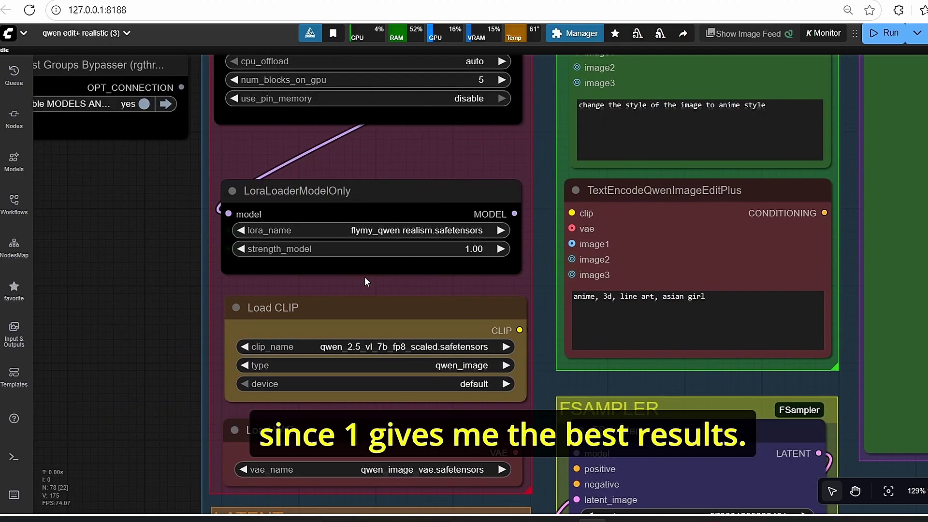
Step: Examine the model selections in the Load CLIP and Load VAE nodes
drag(172, 370, 123, 320)
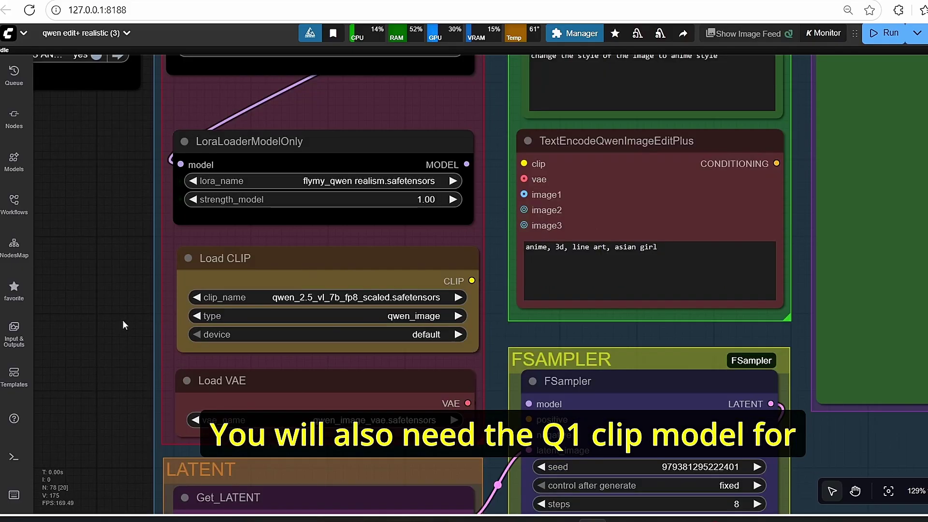
scroll(121, 320, up, 2)
click(325, 280)
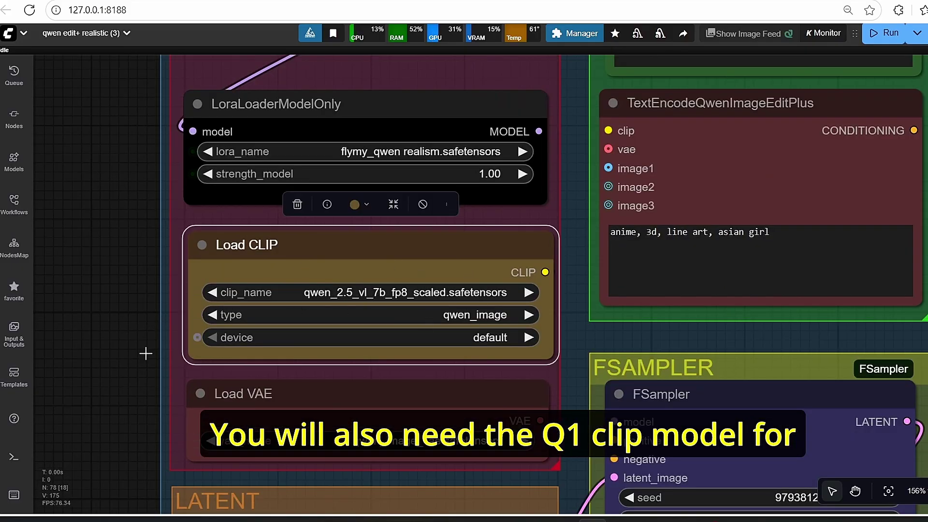
scroll(93, 385, down, 2)
drag(128, 407, 126, 283)
drag(39, 297, 71, 289)
scroll(71, 290, up, 5)
click(14, 119)
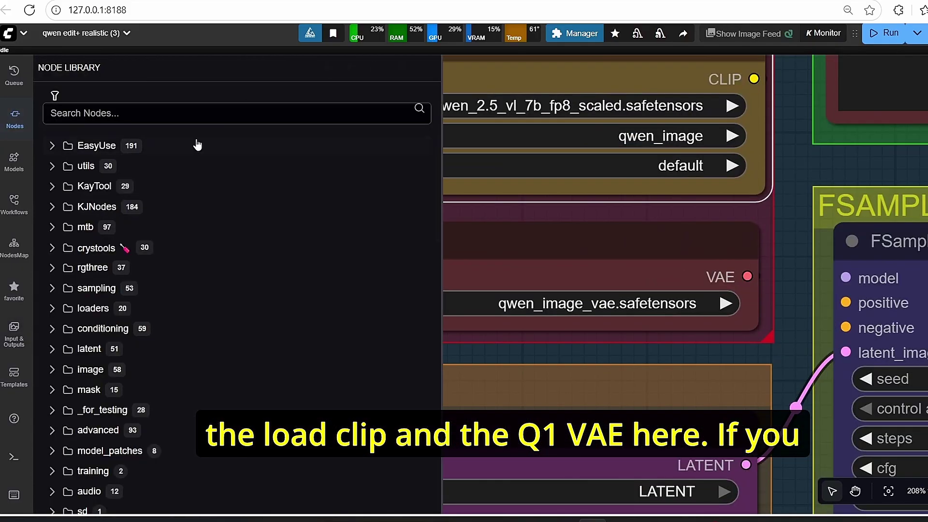
click(700, 243)
click(14, 118)
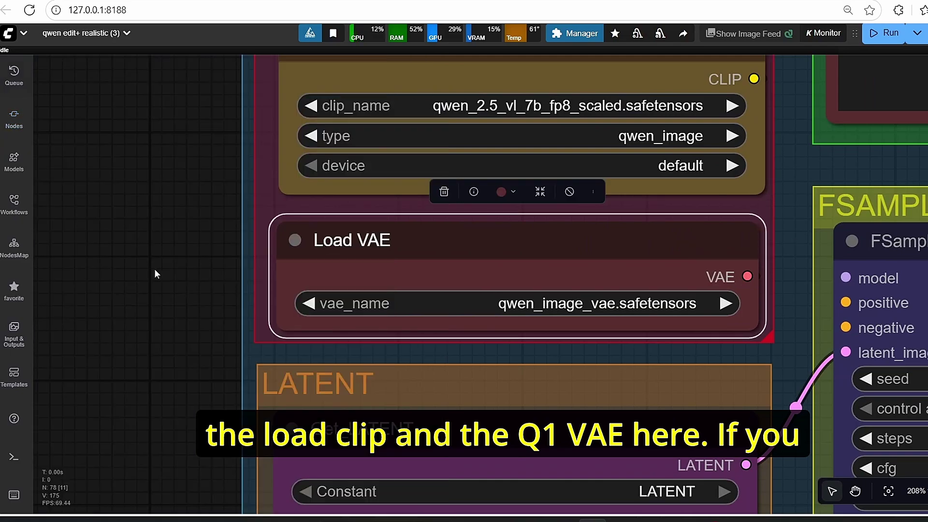
Step: Search the workflow templates for "qw" and close the template browser without loading one
scroll(154, 269, down, 4)
scroll(179, 289, down, 2)
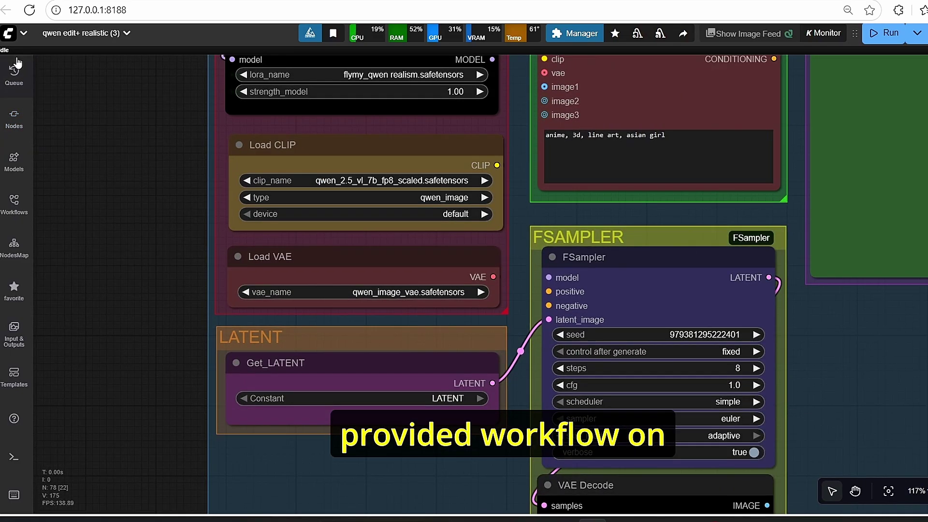
click(22, 34)
click(77, 172)
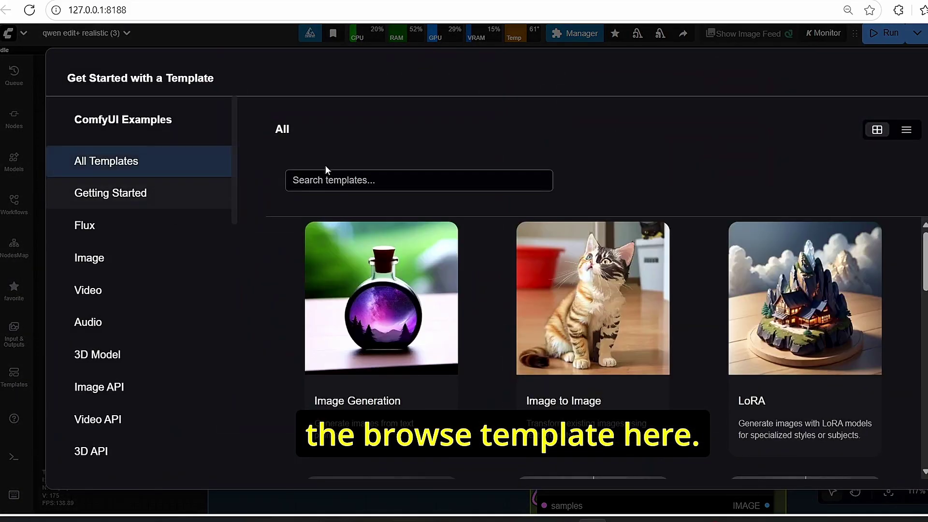
text(qw"e)
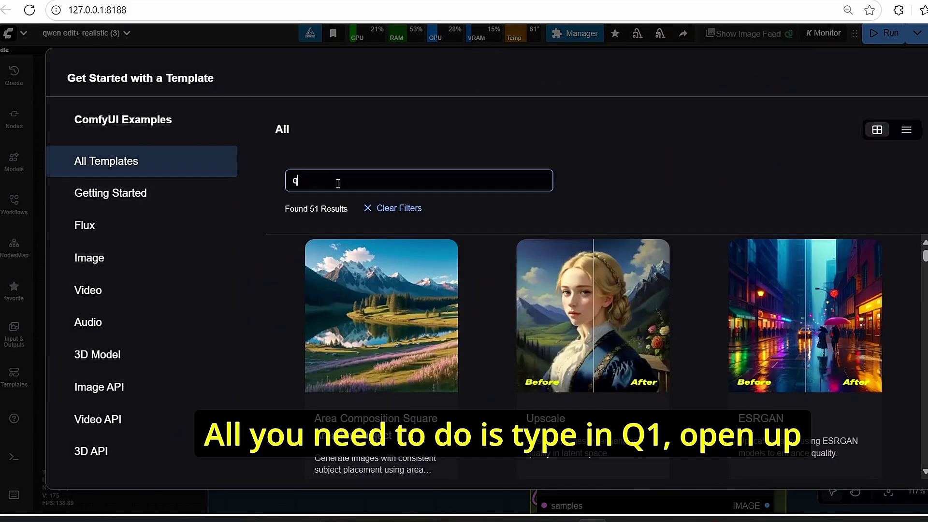
key(BackSpace)
key(BackSpace)
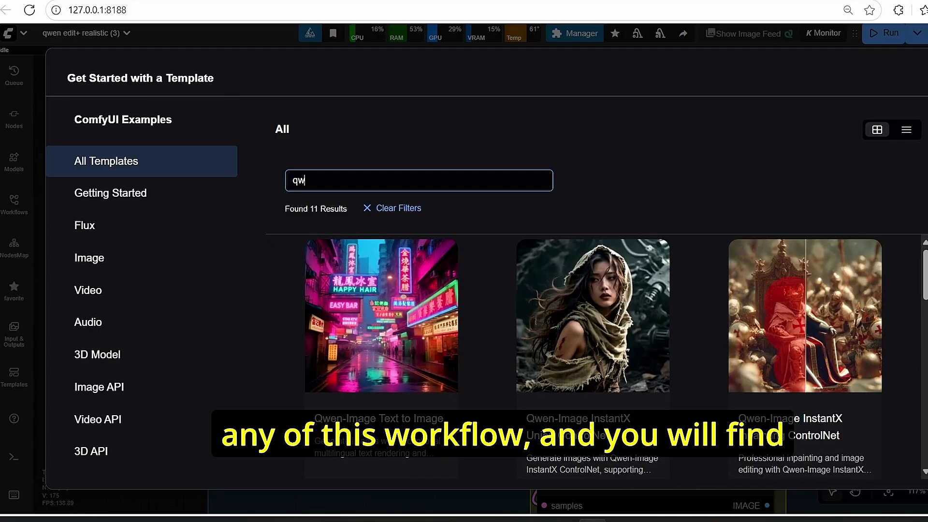
click(926, 78)
Step: Examine the Load CLIP and Load VAE nodes and the Get_LATENT node in the LATENT group
scroll(48, 276, up, 4)
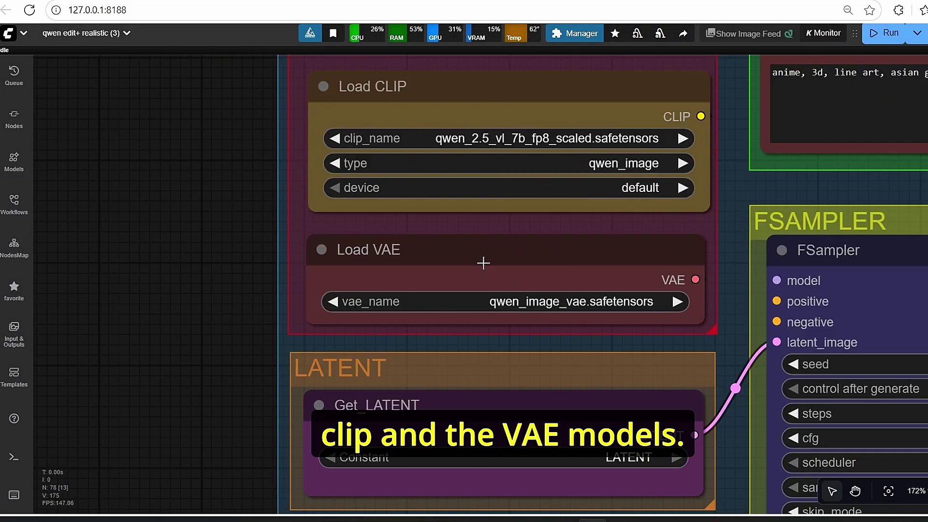
scroll(178, 358, down, 5)
scroll(178, 354, down, 6)
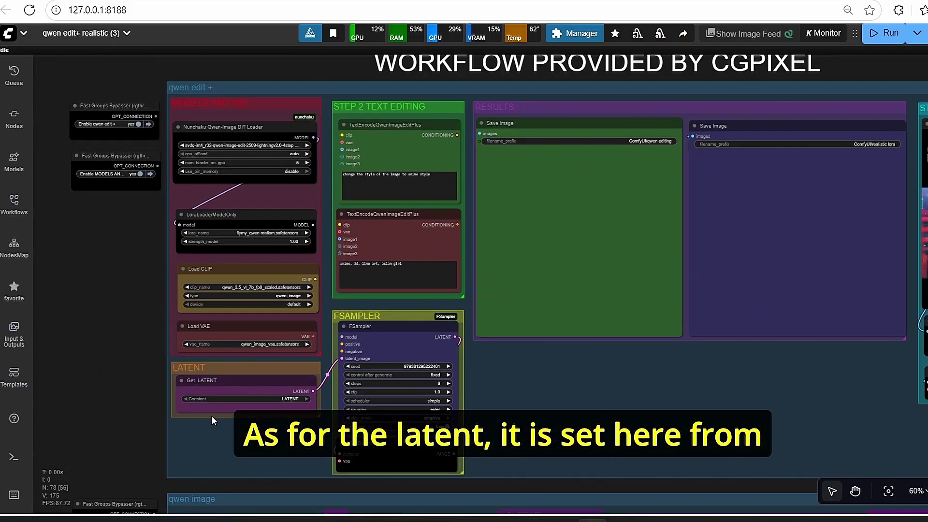
scroll(327, 398, up, 3)
scroll(327, 398, down, 3)
scroll(326, 398, down, 2)
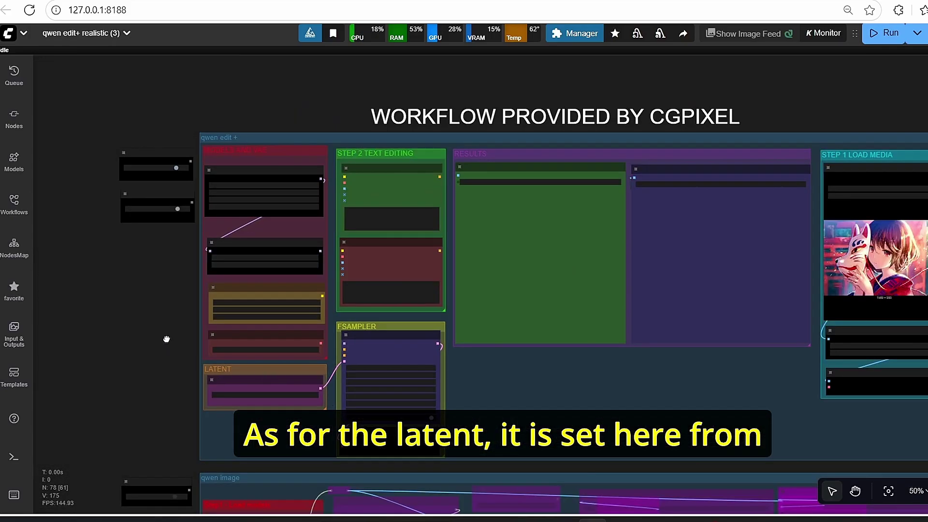
Step: Move the Load Image node slightly to the right within the STEP 1 LOAD MEDIA group
drag(340, 278, 162, 292)
scroll(891, 232, up, 7)
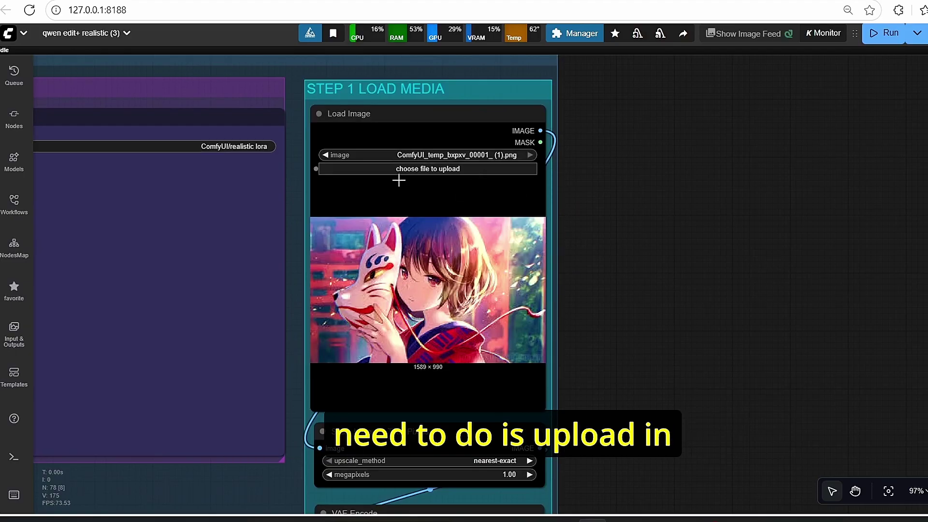
drag(477, 135, 491, 135)
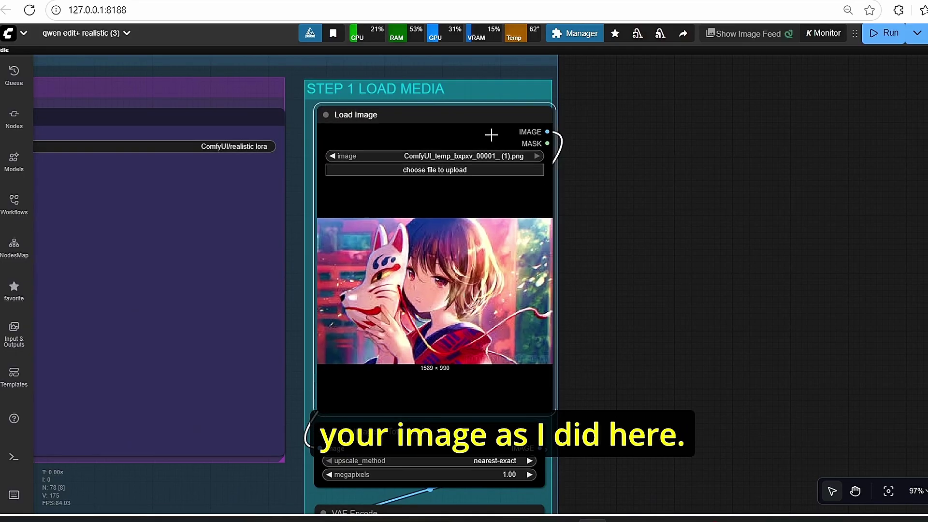
Step: Examine the upscale method and megapixels settings of the Scale Image to Total Pixels node below Load Image
drag(662, 401, 711, 351)
scroll(567, 319, up, 3)
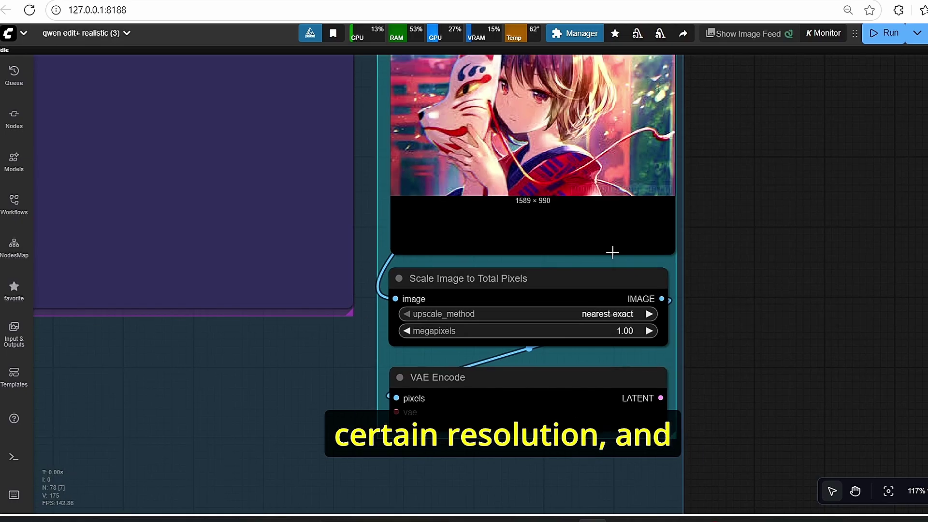
scroll(604, 326, up, 3)
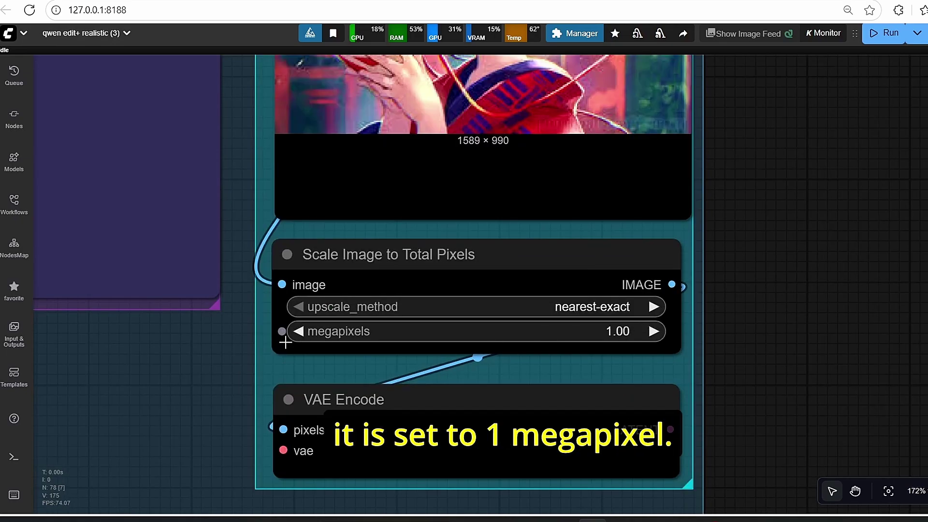
scroll(723, 319, down, 4)
drag(865, 224, 810, 276)
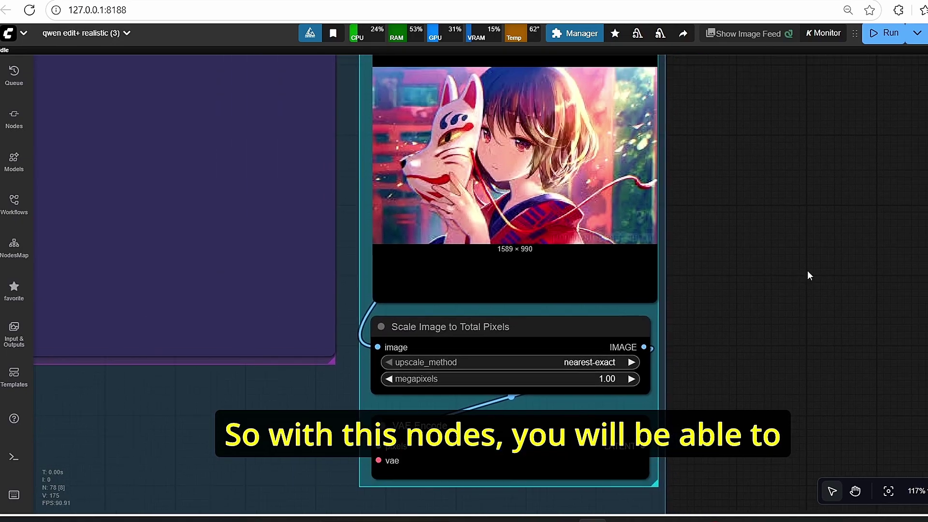
click(507, 341)
click(767, 358)
drag(767, 357, 680, 382)
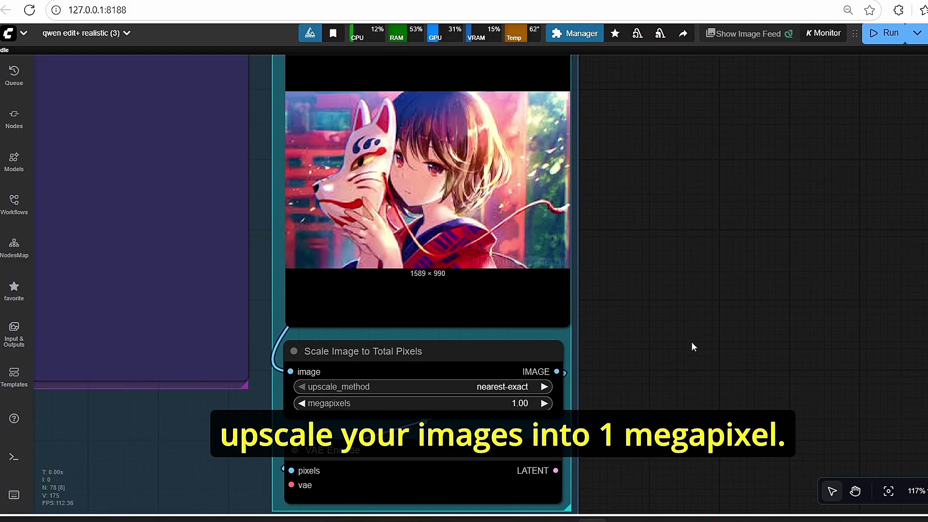
scroll(692, 347, up, 2)
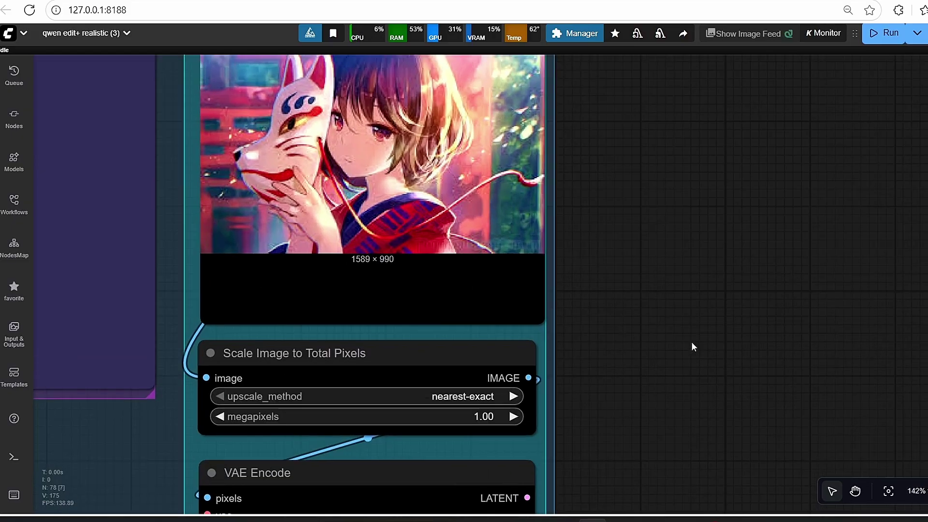
Step: Add an Upscale Image node fed by the Load Image node's IMAGE output, and position it beside the STEP 1 LOAD MEDIA group
drag(701, 188, 713, 195)
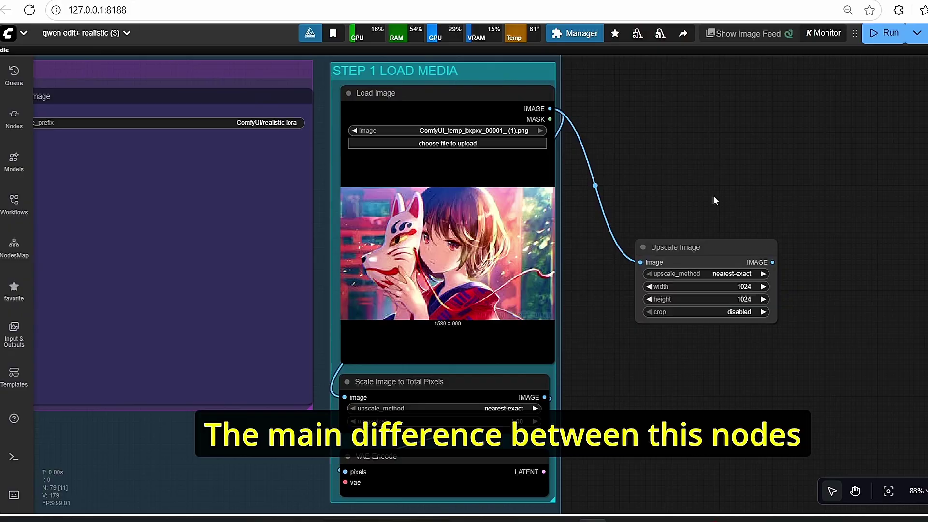
scroll(713, 195, up, 1)
drag(772, 202, 752, 197)
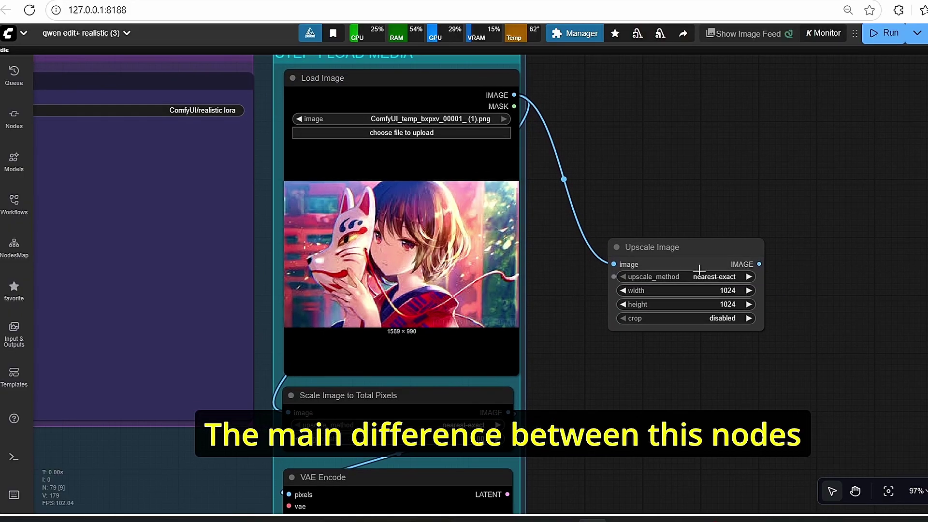
drag(700, 270, 689, 242)
Step: Compare the Scale Image to Total Pixels node with the Upscale Image node in relation to the loaded image's resolution
click(425, 397)
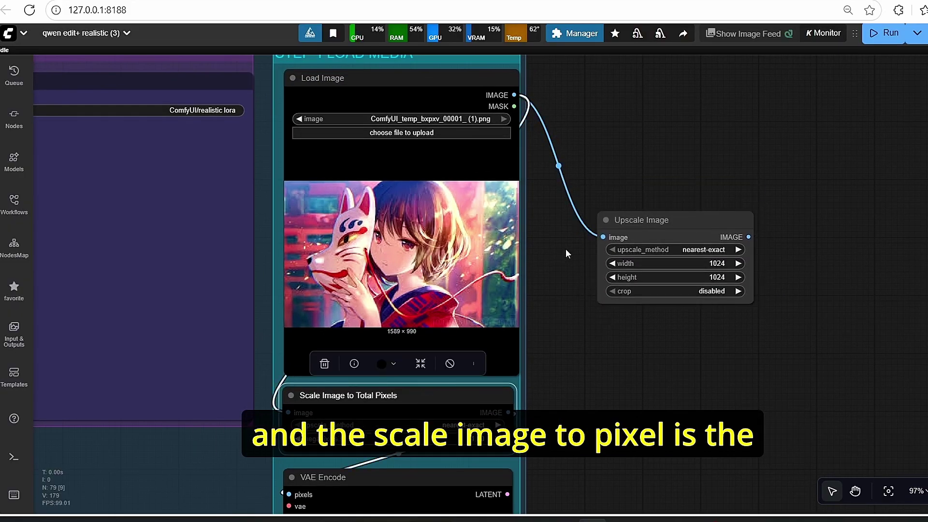
click(844, 267)
scroll(844, 267, up, 4)
scroll(497, 414, down, 3)
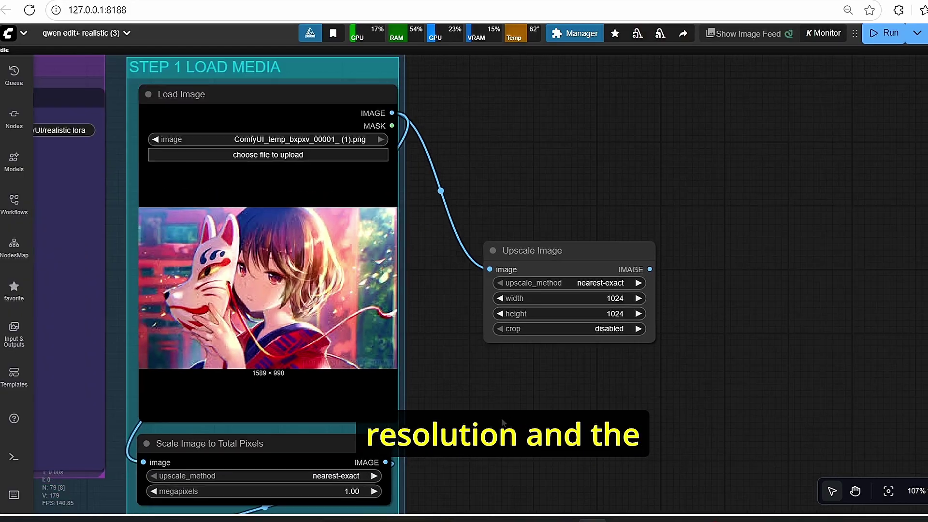
drag(503, 422, 525, 412)
drag(482, 435, 494, 425)
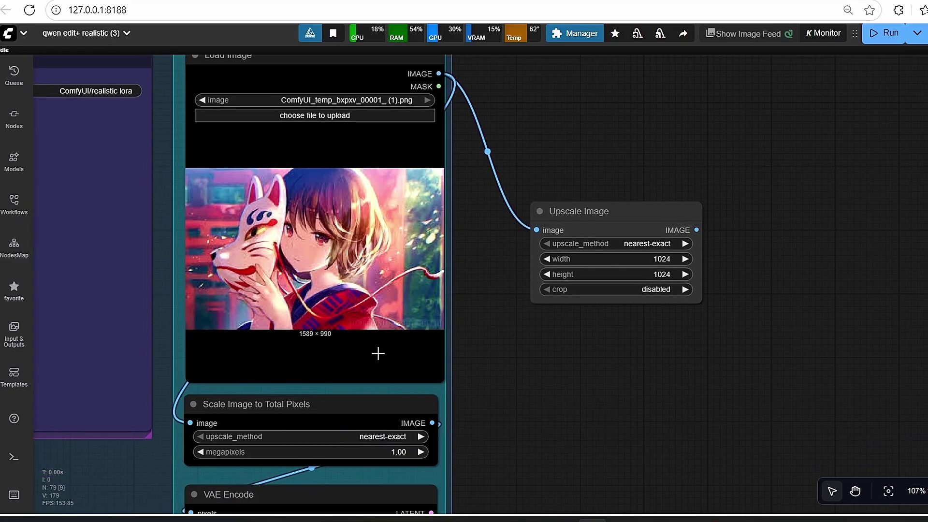
scroll(321, 350, up, 3)
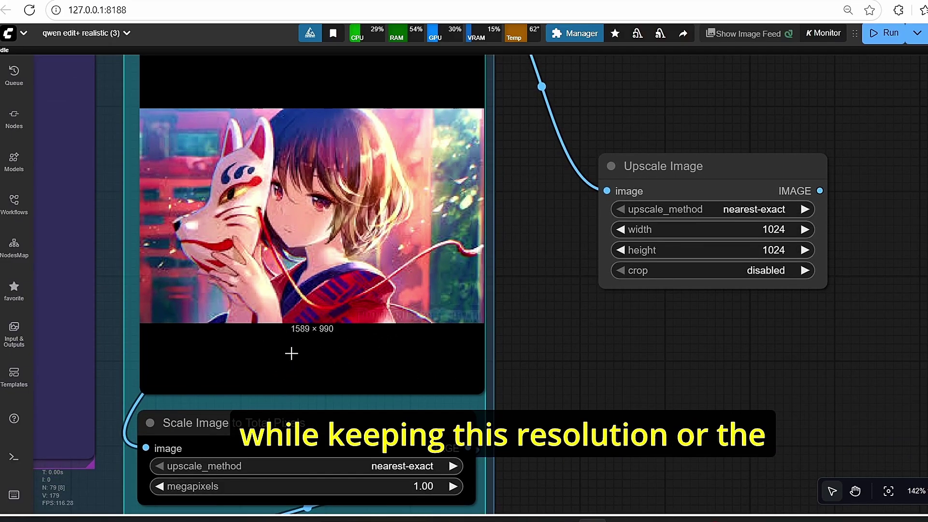
scroll(299, 339, up, 1)
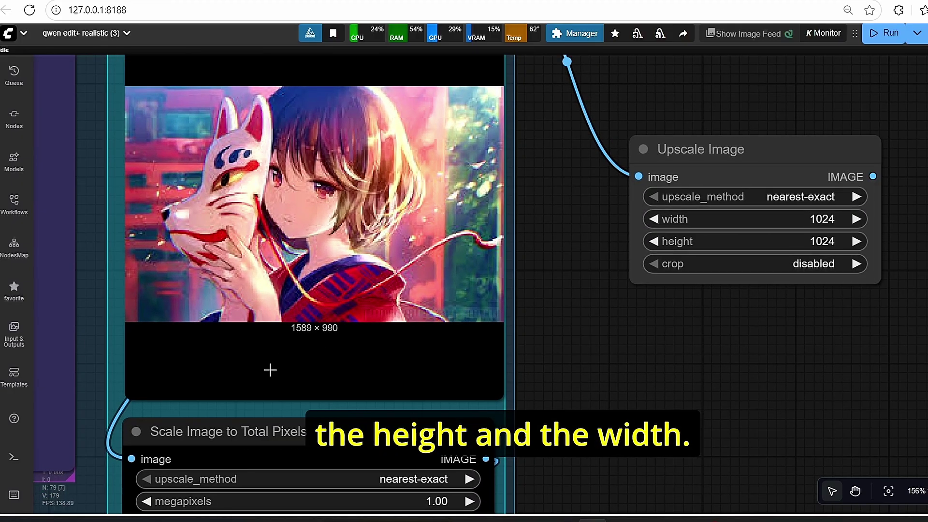
scroll(294, 357, down, 2)
Step: Examine the Upscale Image node's width and height settings against the proportions of the loaded image
drag(600, 332, 402, 358)
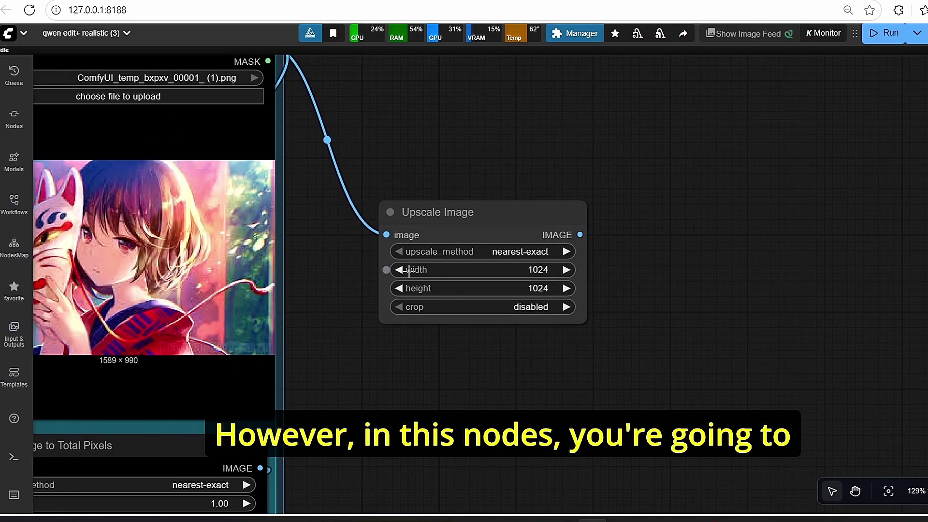
scroll(402, 358, up, 3)
click(527, 197)
scroll(630, 280, down, 3)
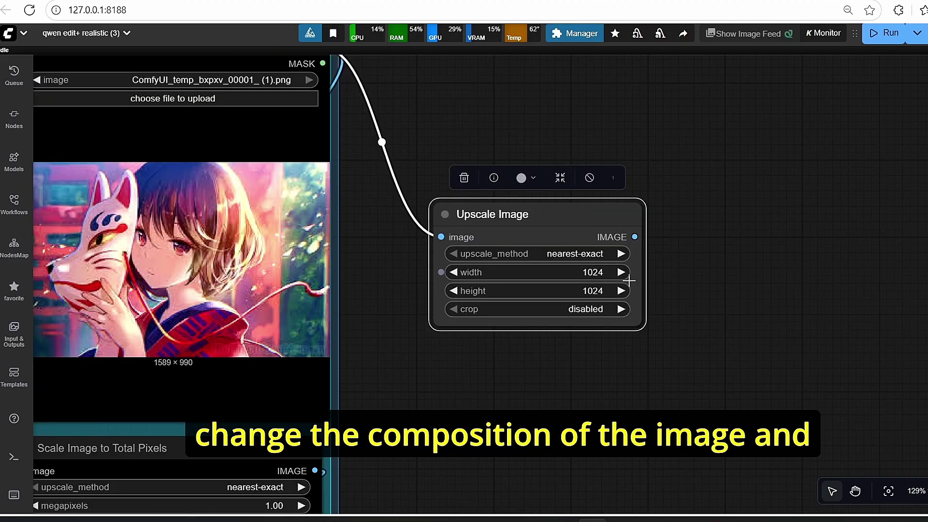
drag(485, 405, 640, 382)
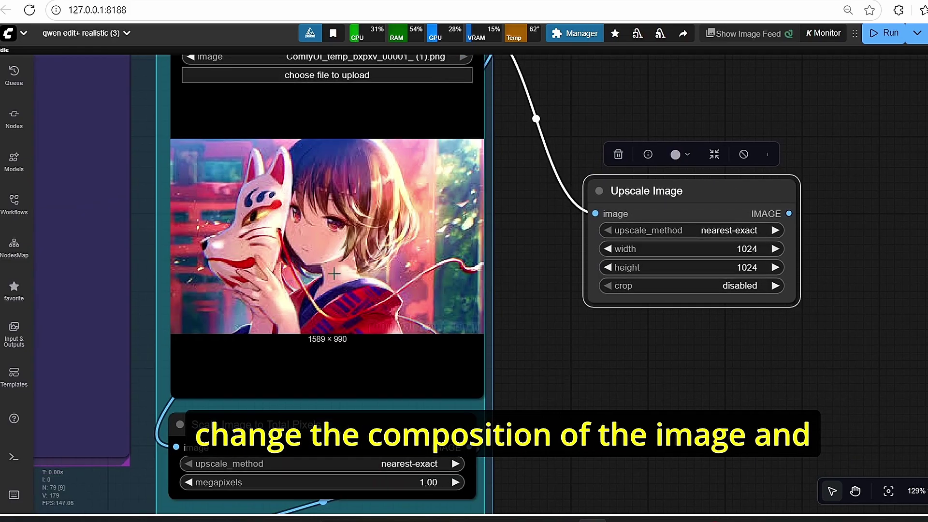
scroll(793, 364, down, 6)
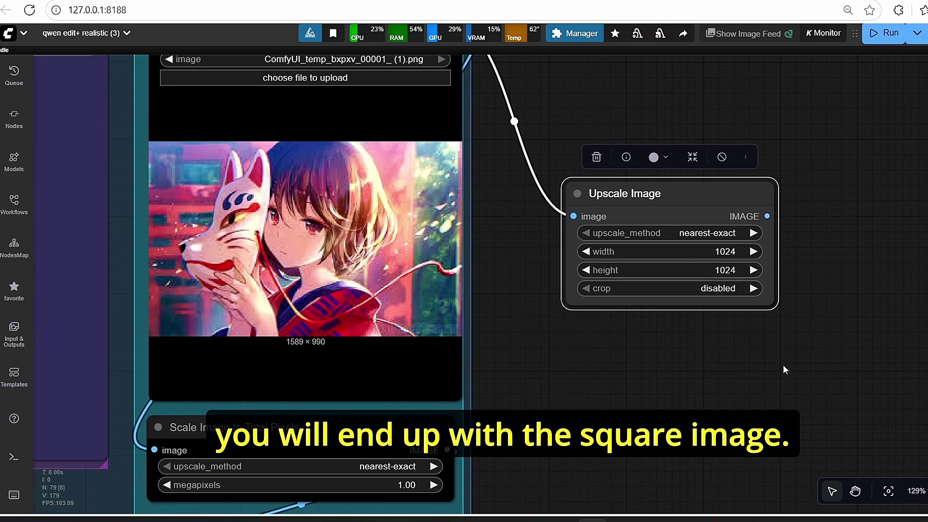
scroll(554, 370, up, 5)
drag(543, 355, 590, 355)
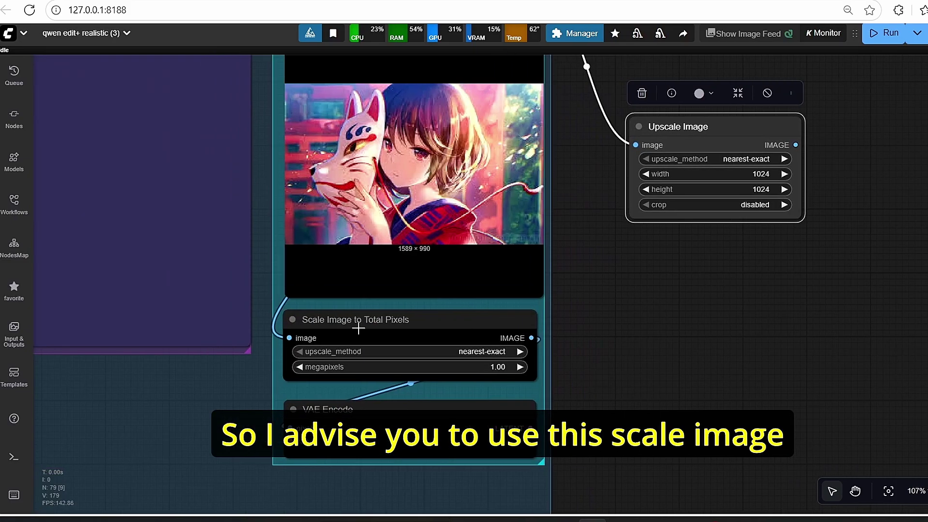
Step: Delete the Upscale Image node beside the STEP 1 LOAD MEDIA group
click(466, 327)
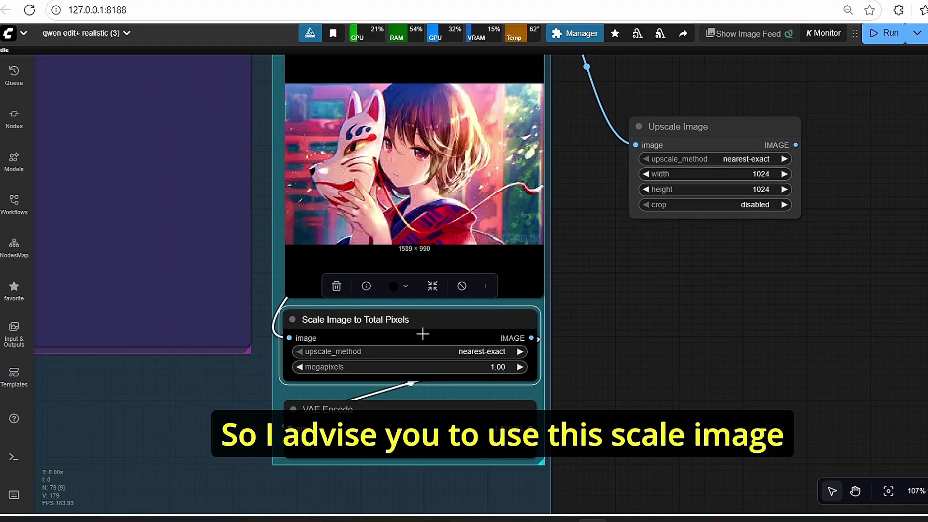
drag(726, 299, 677, 351)
click(654, 201)
key(Delete)
Step: Examine the VAE Encode node and follow its latent output across the workflow to the LATENT group
drag(538, 400, 648, 292)
scroll(648, 291, down, 1)
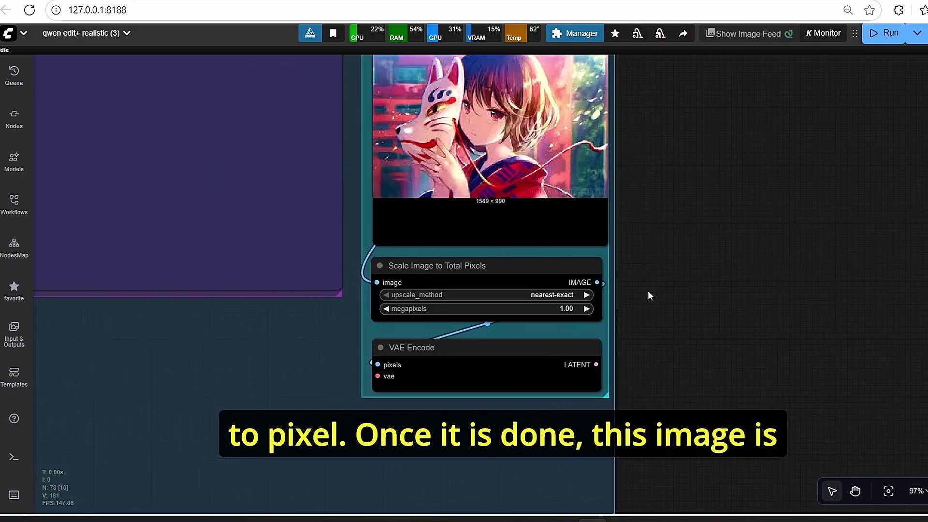
scroll(648, 291, down, 1)
drag(575, 390, 615, 373)
scroll(485, 369, up, 1)
scroll(467, 340, left, 2)
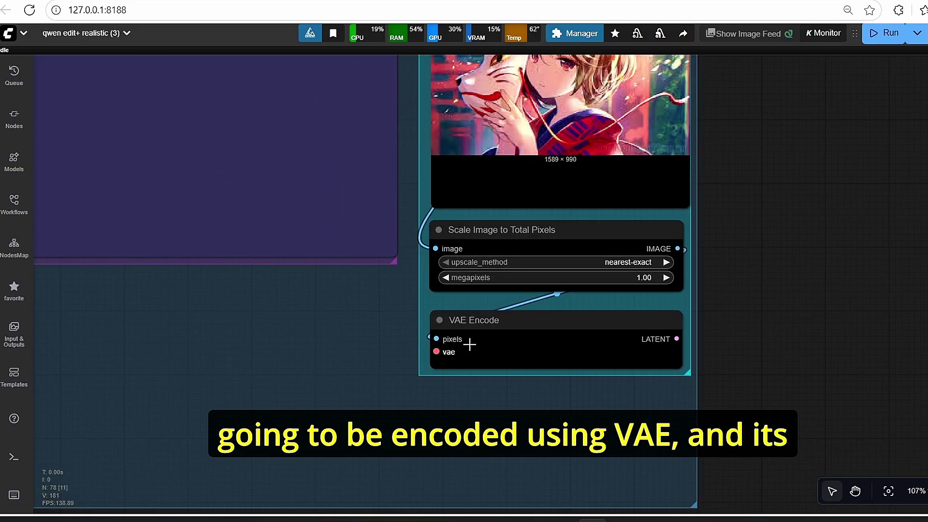
scroll(370, 376, down, 2)
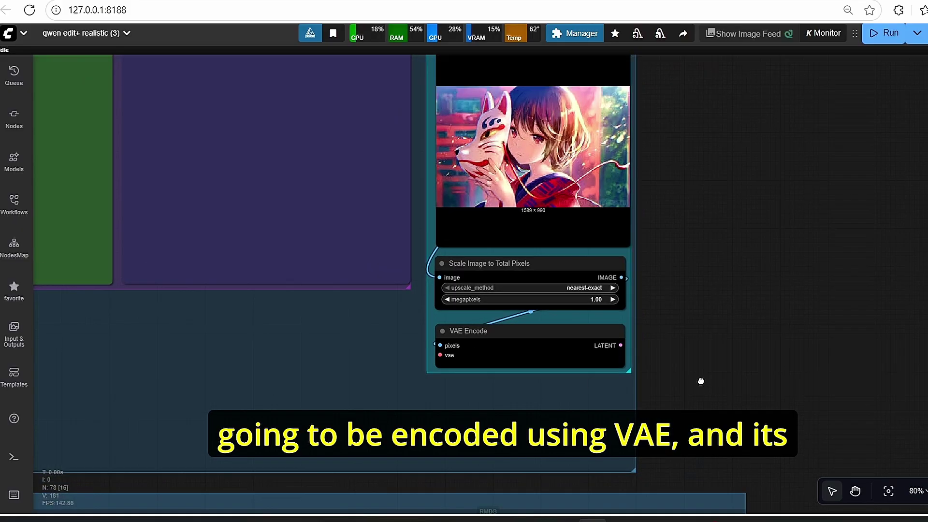
drag(701, 381, 920, 366)
scroll(907, 374, down, 4)
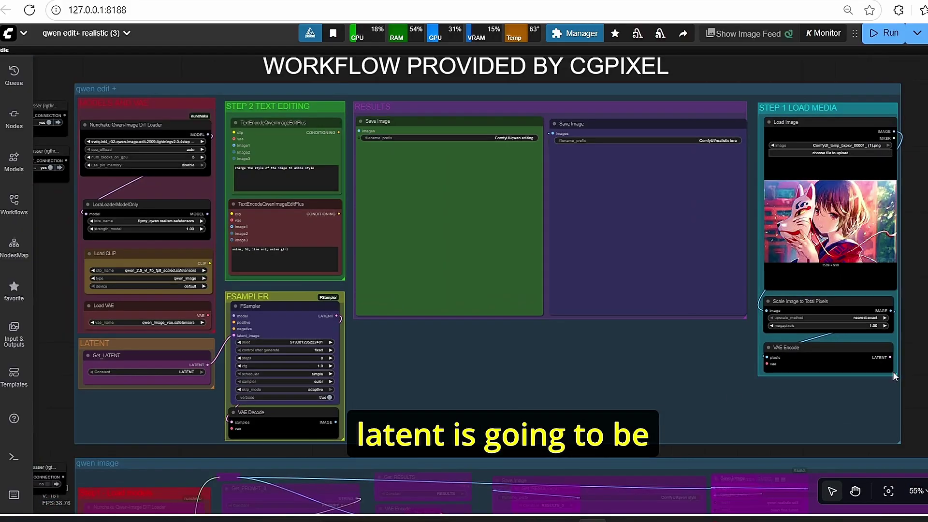
drag(72, 377, 189, 354)
Step: Examine the green TextEncodeQwenImageEditPlus node in the STEP 2 TEXT EDITING group
scroll(200, 349, up, 4)
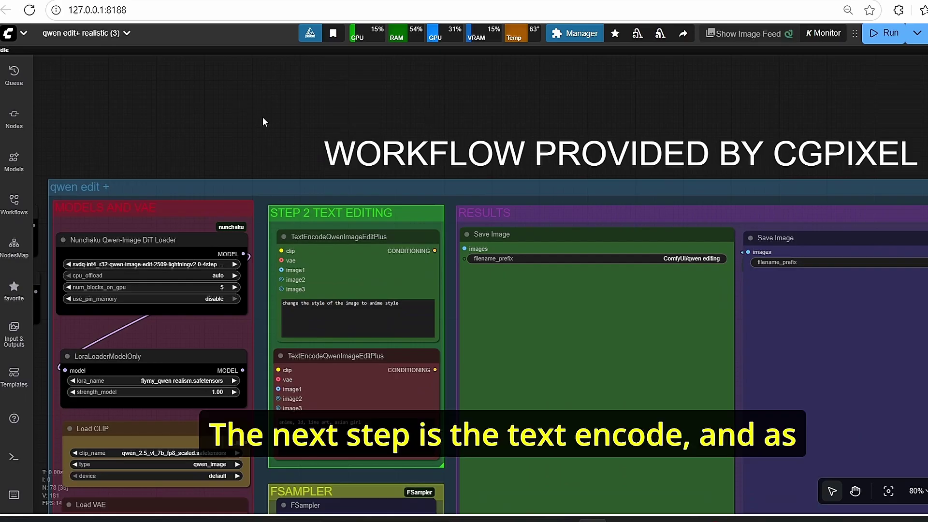
scroll(351, 60, up, 6)
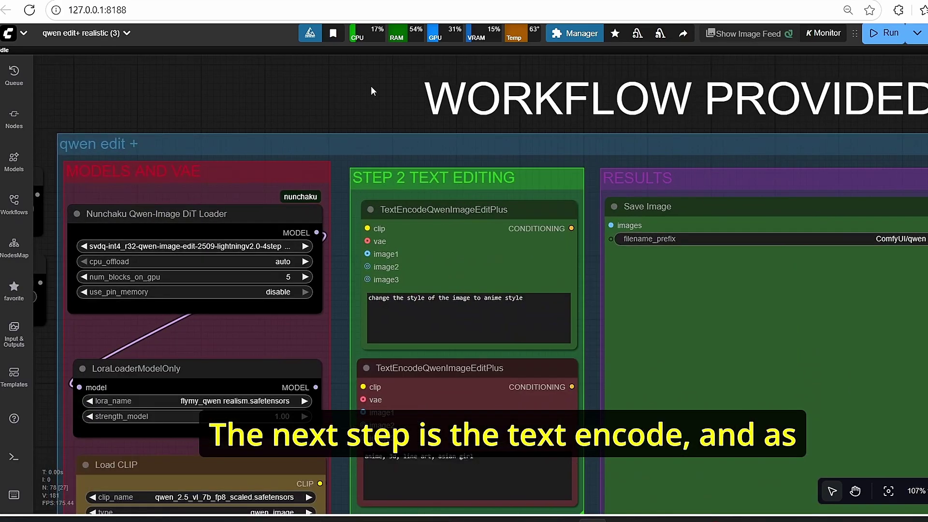
drag(372, 88, 344, 63)
scroll(364, 158, up, 3)
drag(289, 254, 289, 222)
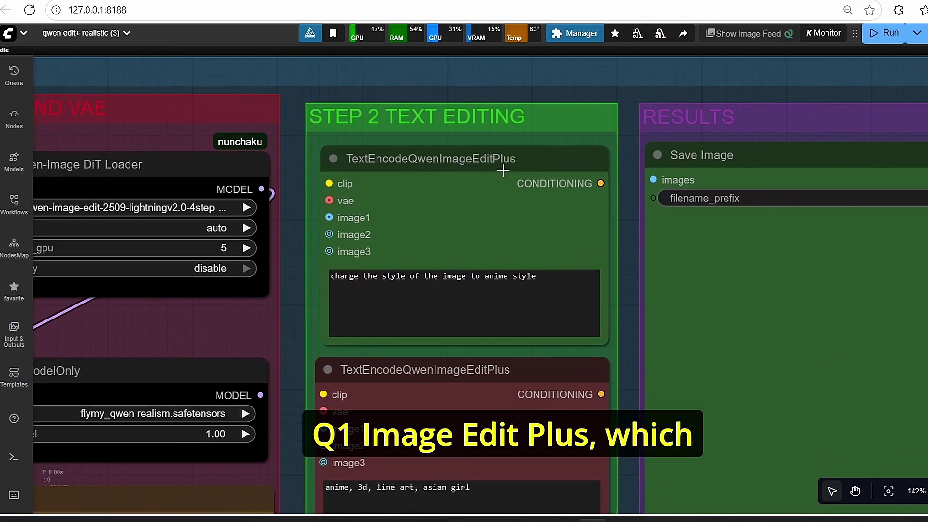
scroll(503, 171, down, 4)
scroll(457, 193, up, 2)
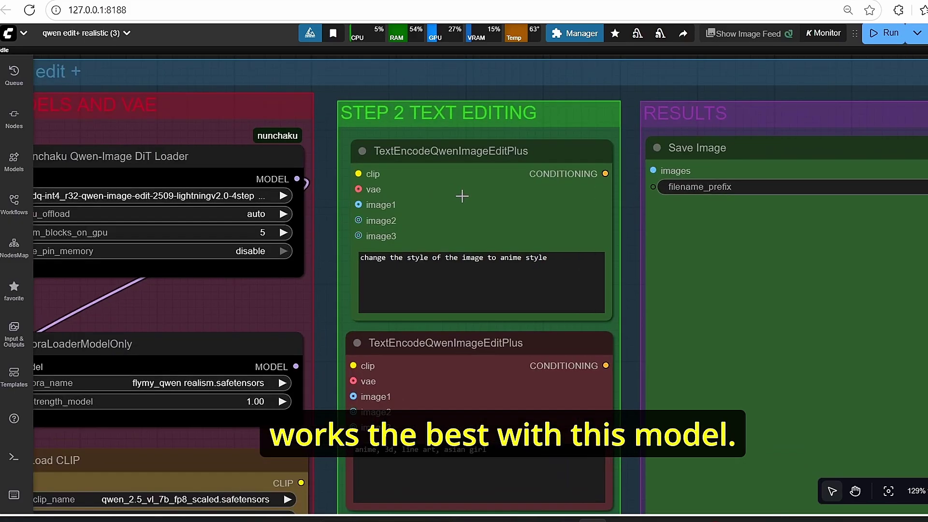
Step: Inspect the image1, image2 and image3 sockets on both TextEncodeQwenImageEditPlus nodes
scroll(260, 193, down, 1)
drag(312, 269, 293, 231)
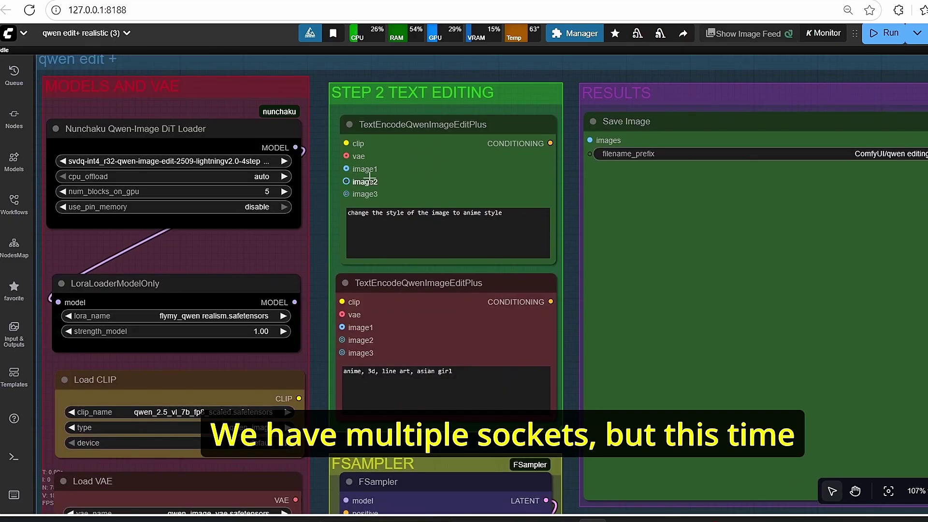
scroll(329, 308, up, 4)
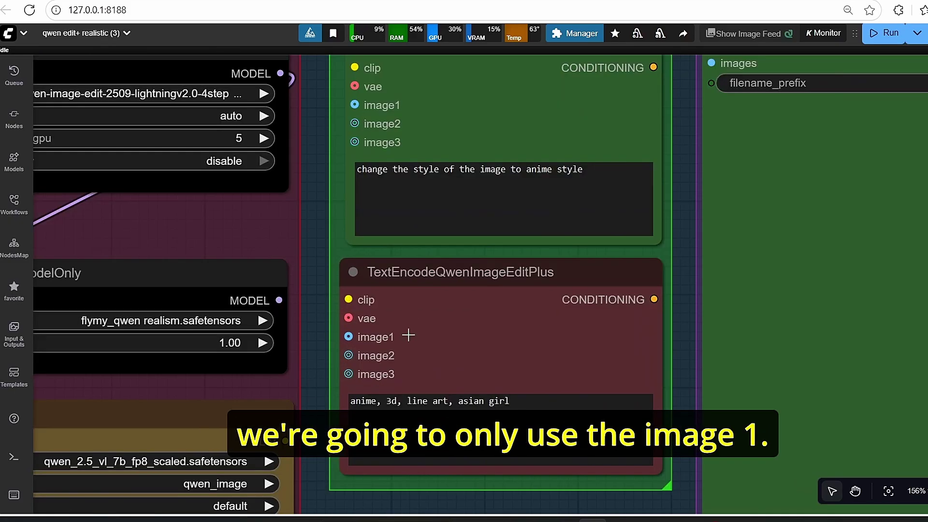
Step: Read the editing prompt in the green TextEncodeQwenImageEditPlus node
scroll(431, 344, down, 2)
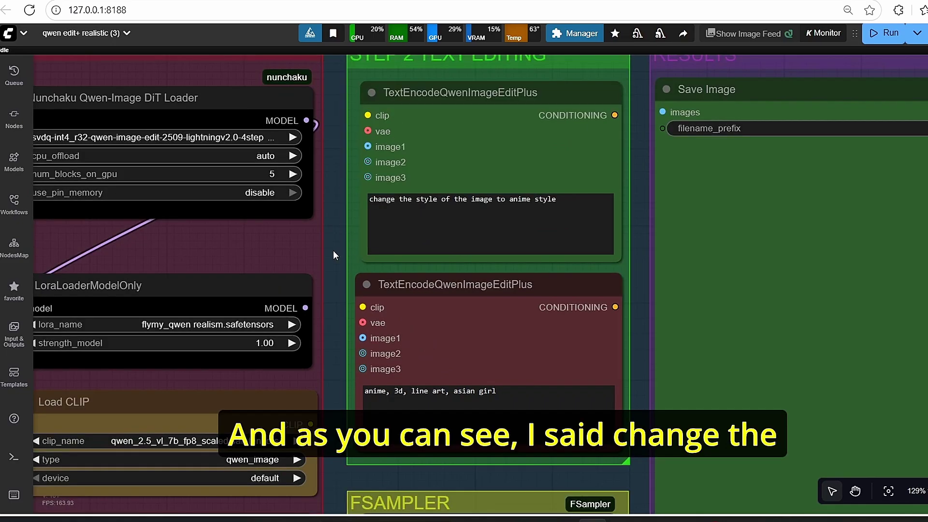
drag(333, 251, 326, 286)
scroll(344, 274, up, 5)
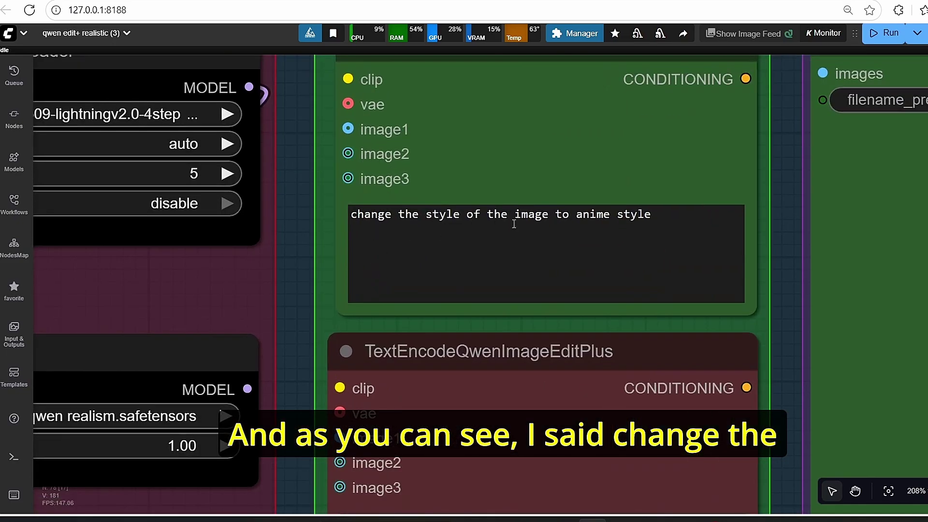
Step: Read the negative prompt in the red TextEncodeQwenImageEditPlus node of the STEP 2 TEXT EDITING group
scroll(687, 229, down, 7)
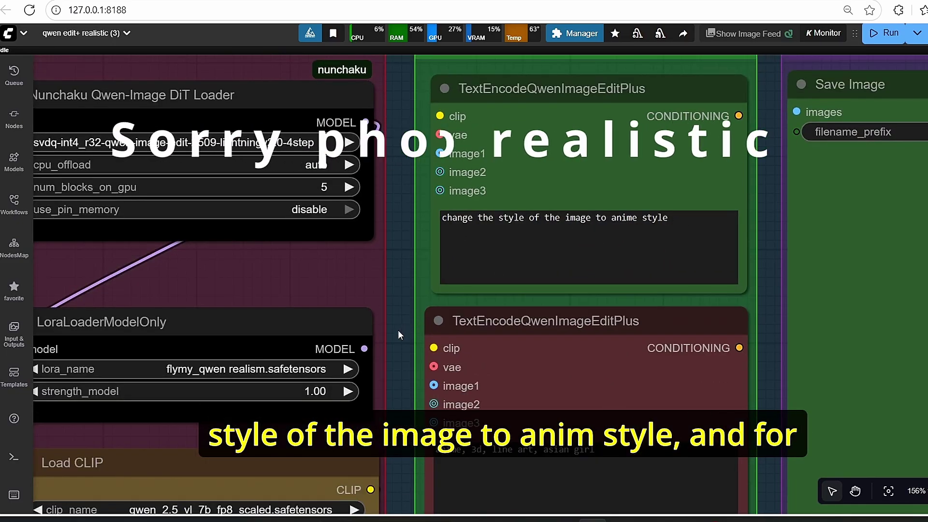
drag(398, 330, 356, 199)
scroll(477, 193, up, 7)
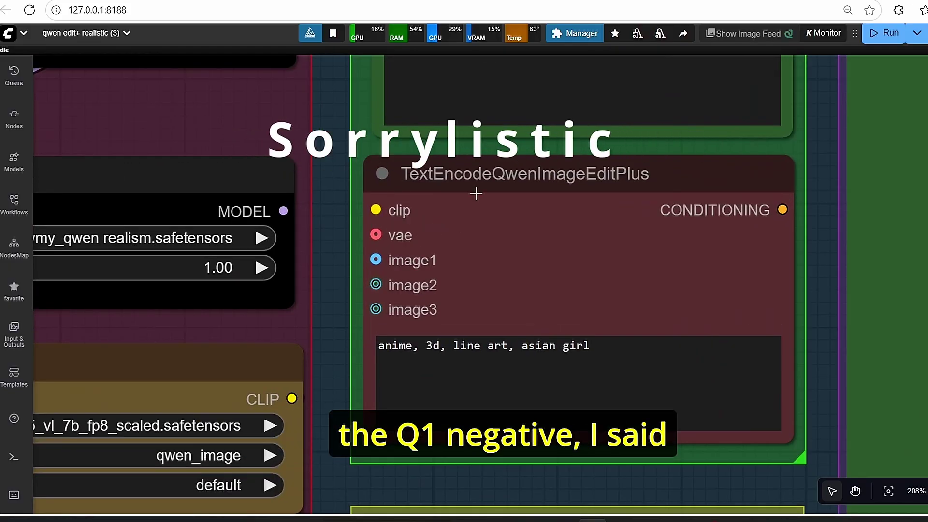
click(703, 254)
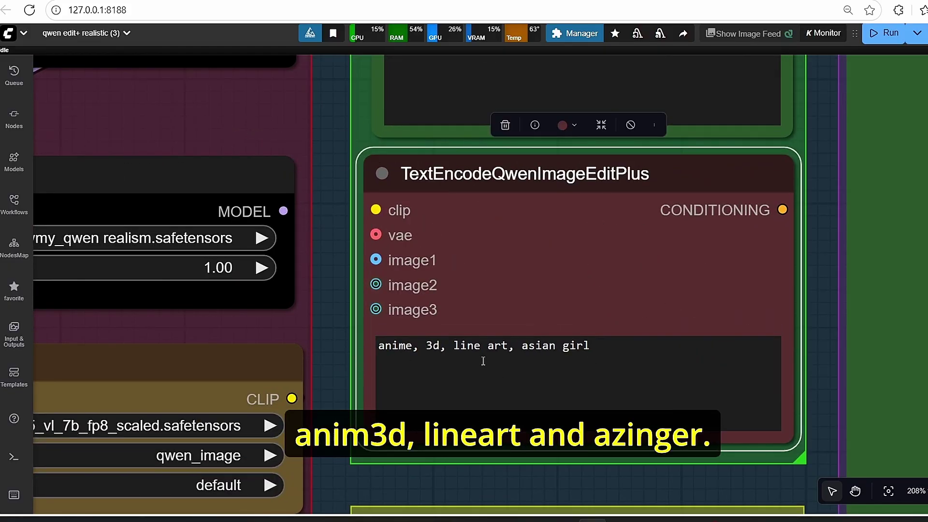
scroll(584, 375, down, 7)
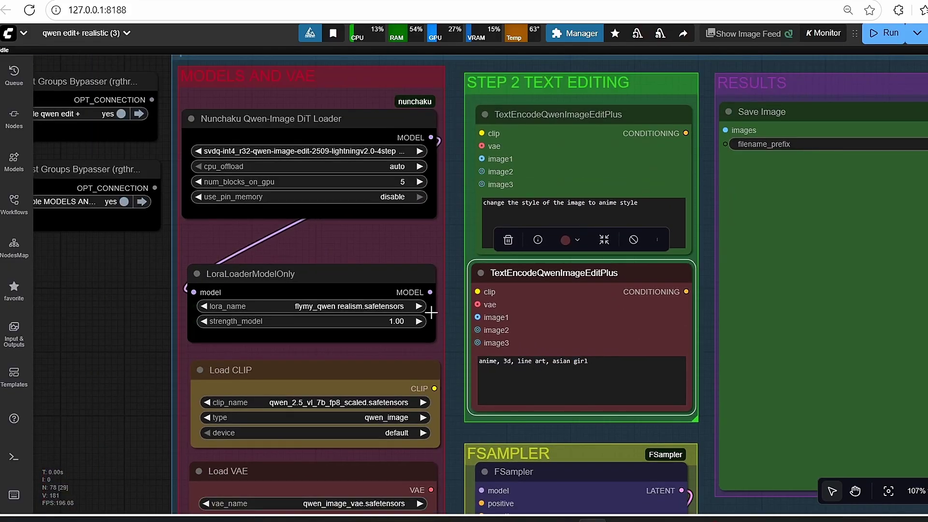
Step: Examine the FSampler node in the FSAMPLER group, including its model, positive, negative and latent_image inputs
drag(456, 393, 394, 346)
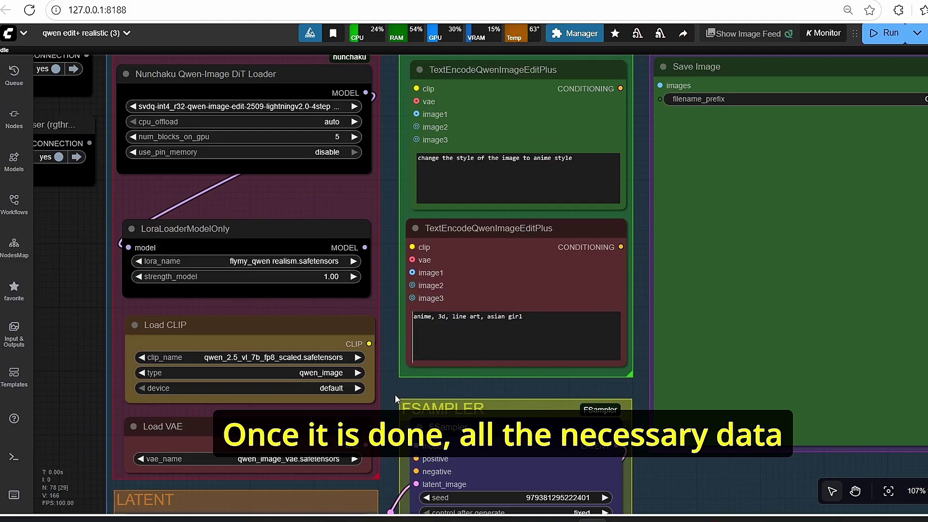
drag(394, 394, 368, 241)
click(509, 305)
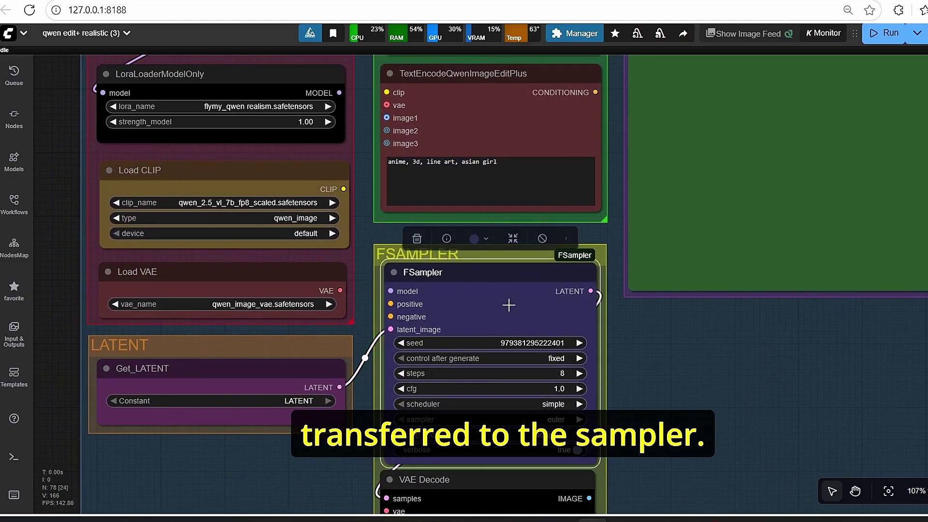
scroll(509, 304, down, 2)
click(632, 382)
scroll(631, 382, up, 2)
scroll(614, 365, up, 5)
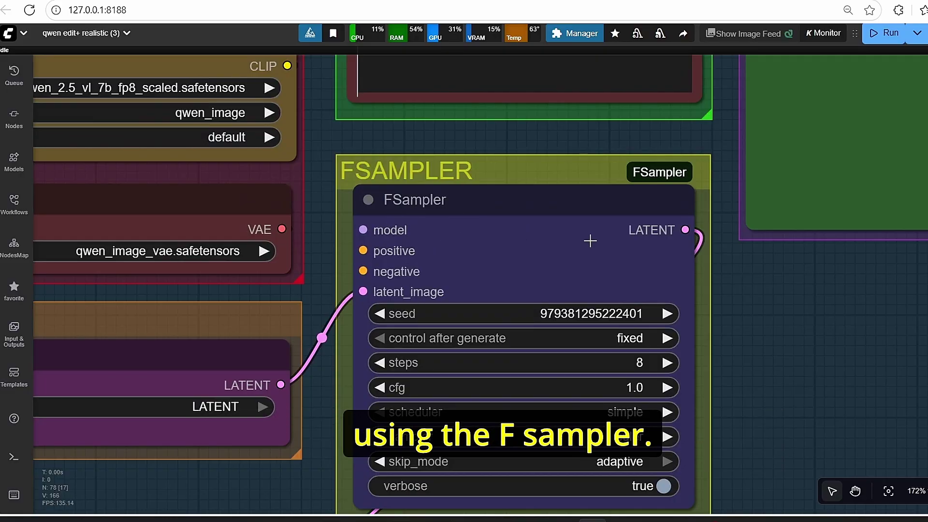
scroll(735, 317, down, 2)
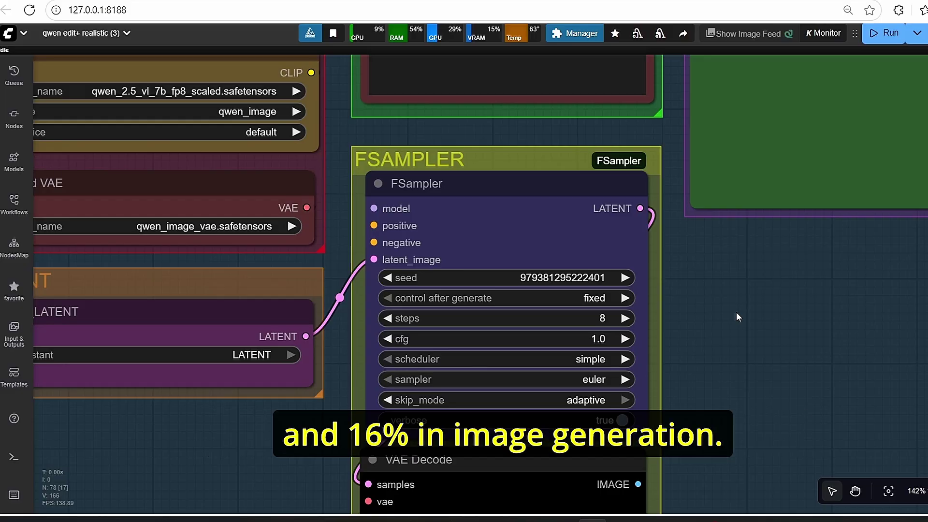
click(601, 239)
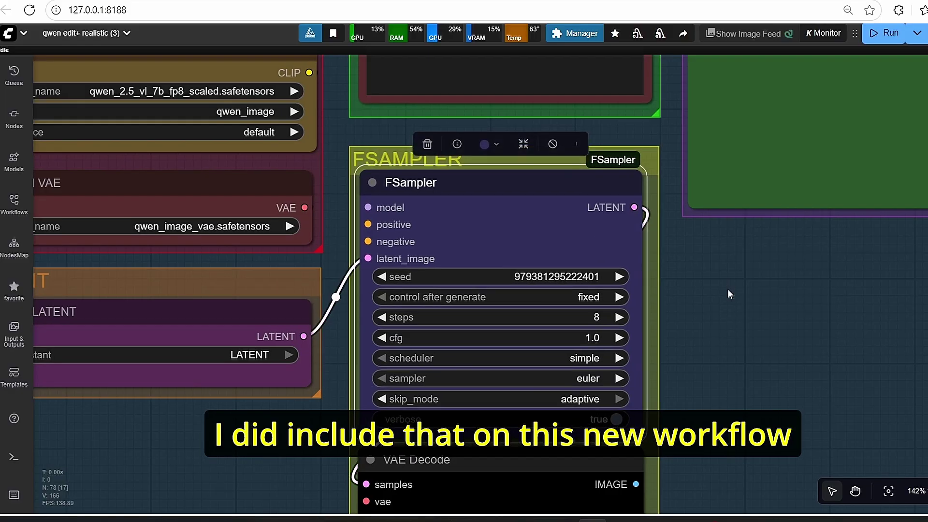
click(743, 329)
scroll(743, 329, down, 3)
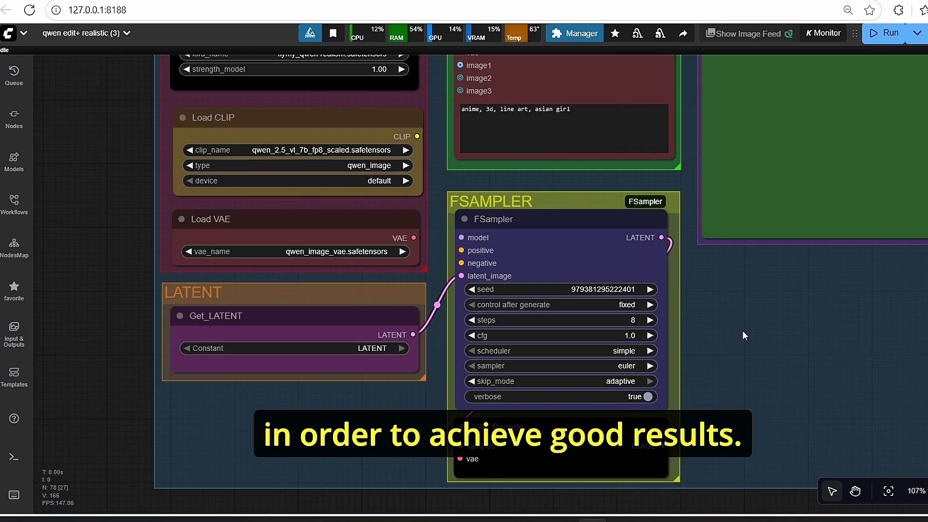
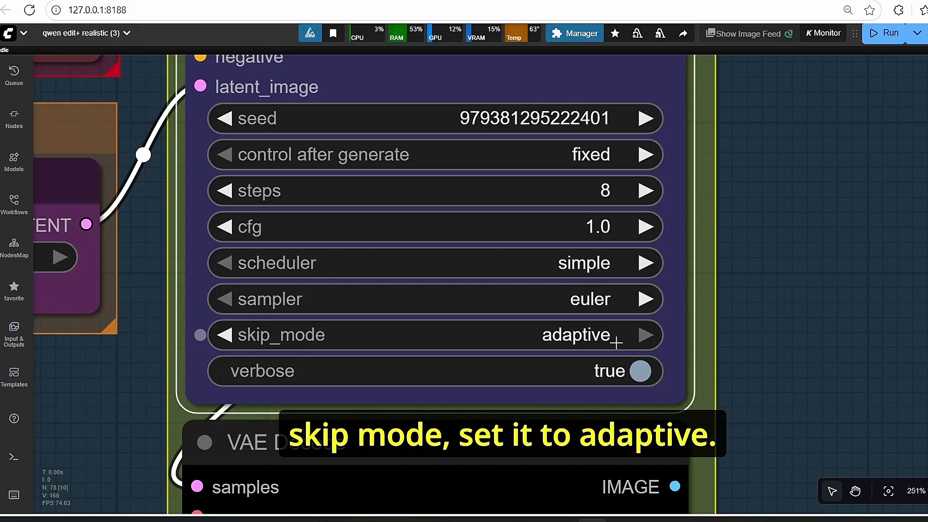
Step: Review the FSampler node's steps, cfg, scheduler, sampler and skip_mode settings and its link to VAE Decode
scroll(612, 339, down, 4)
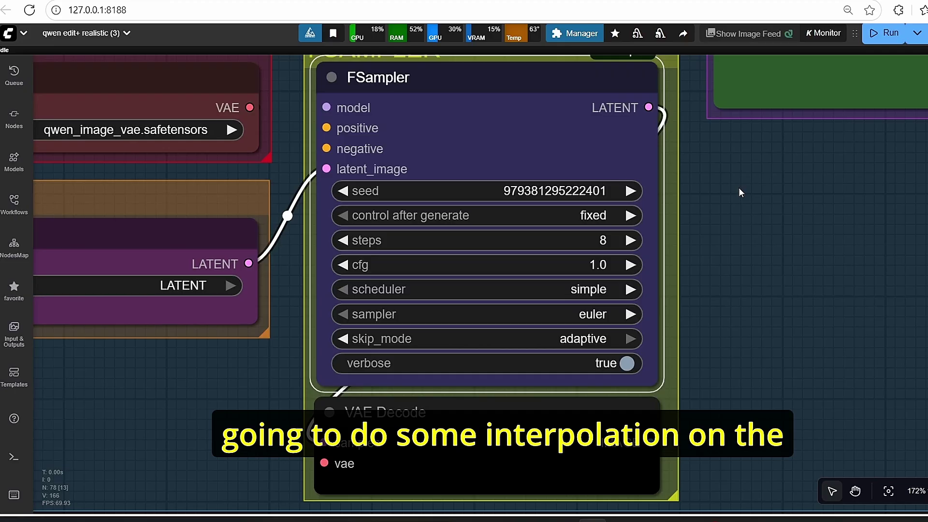
scroll(739, 188, down, 3)
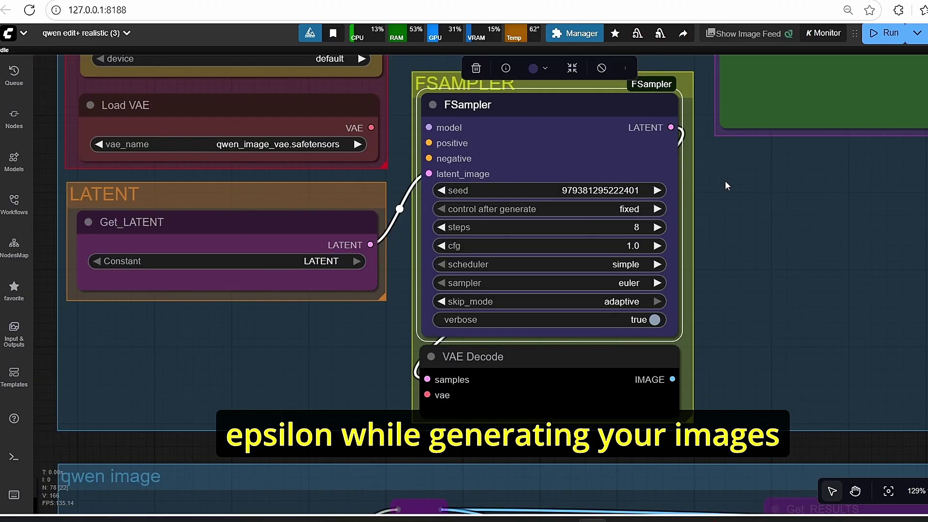
drag(726, 181, 687, 259)
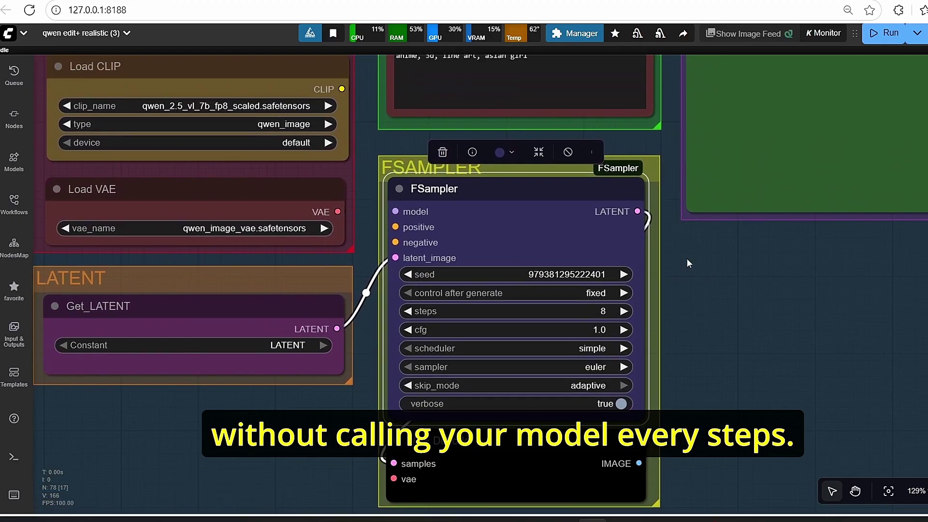
scroll(674, 248, down, 1)
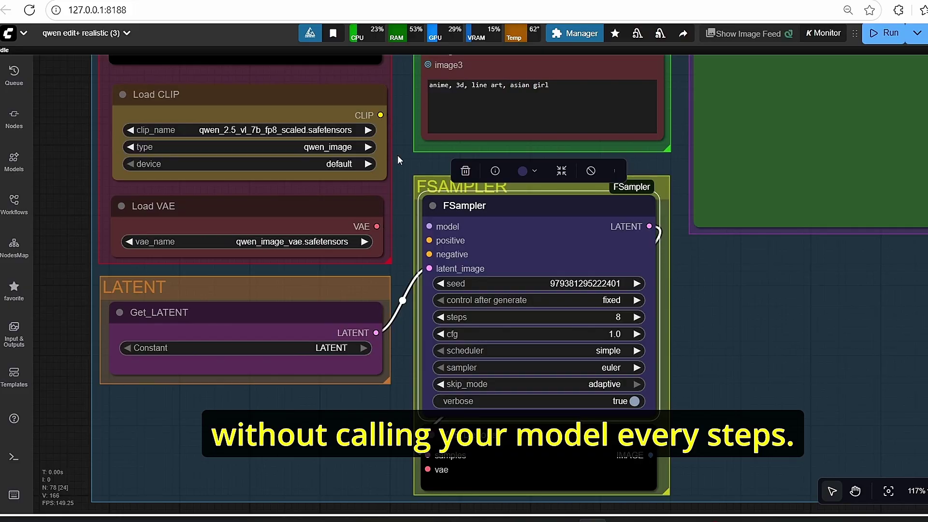
drag(397, 155, 423, 187)
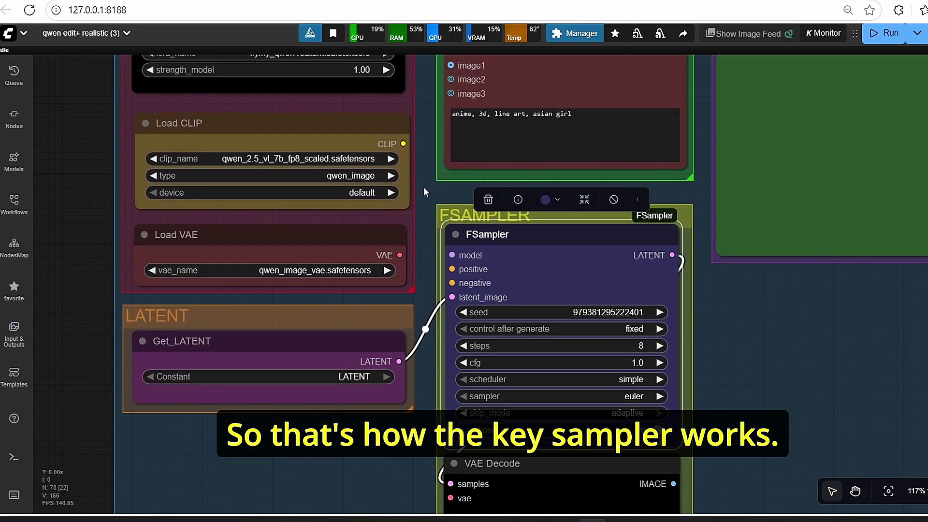
drag(786, 340, 765, 356)
scroll(773, 333, down, 3)
scroll(765, 356, up, 8)
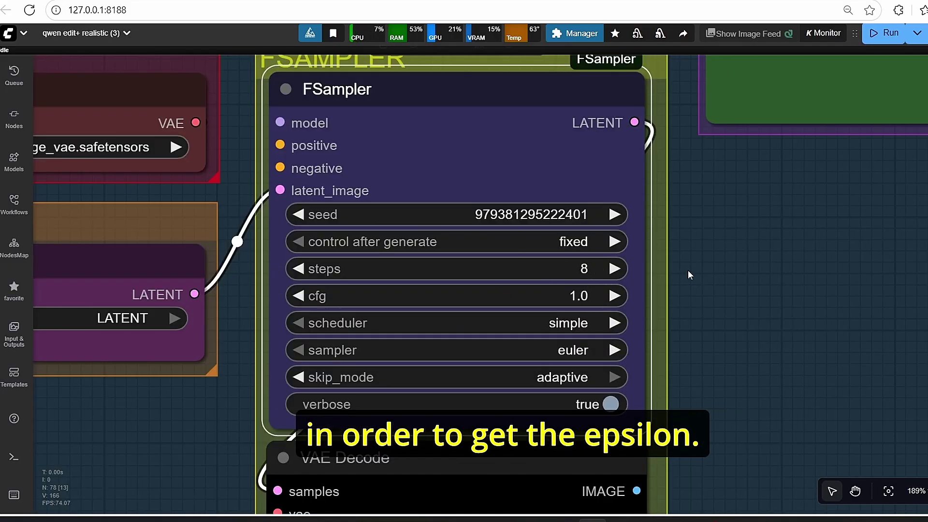
drag(689, 271, 703, 280)
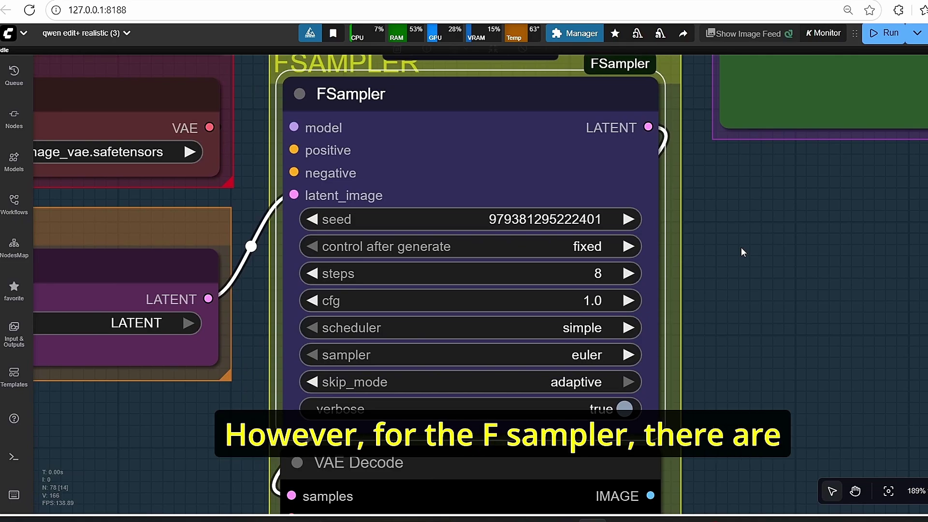
scroll(741, 248, down, 1)
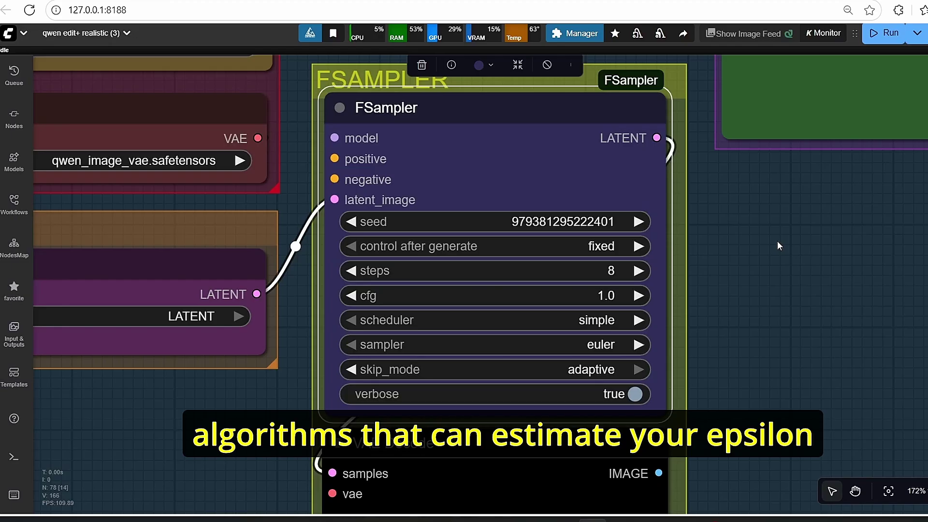
scroll(778, 242, down, 2)
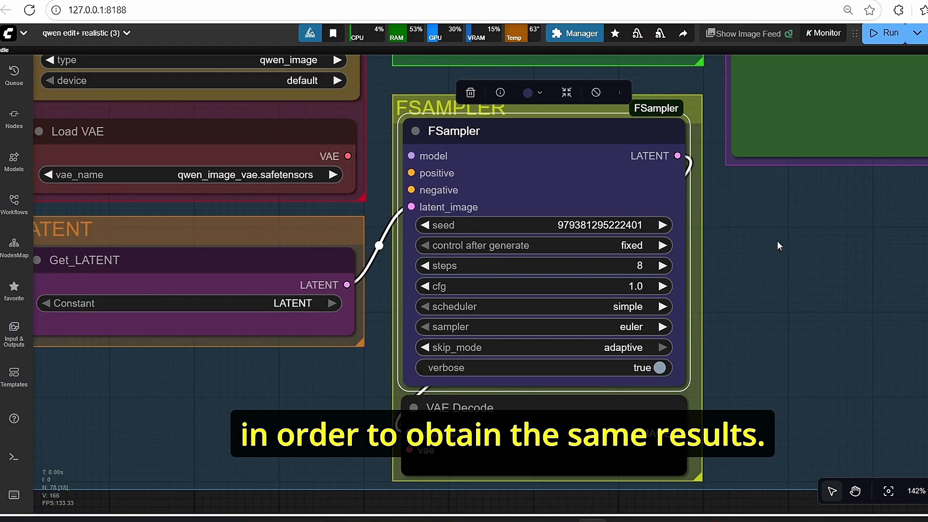
scroll(776, 240, down, 5)
drag(169, 377, 122, 370)
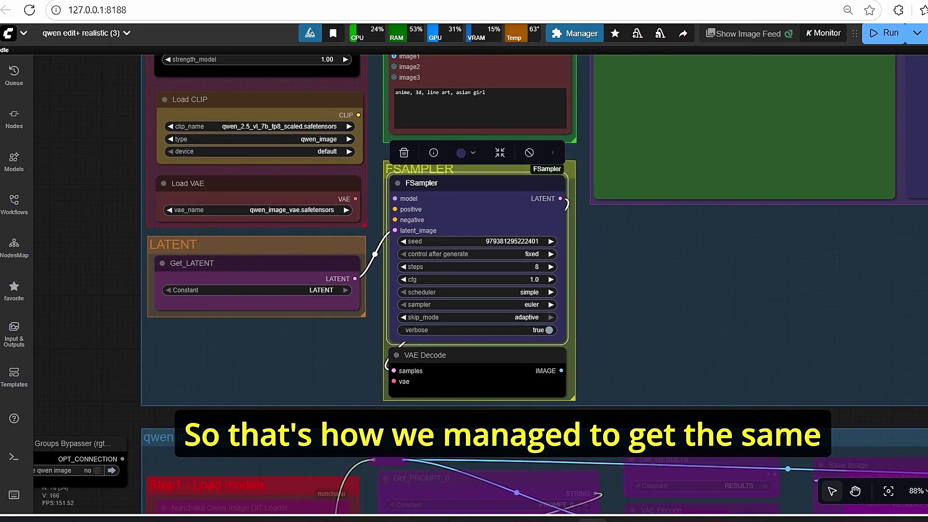
Step: Inspect the two Save Image nodes in the RESULTS group and their filename prefixes
drag(744, 422, 702, 430)
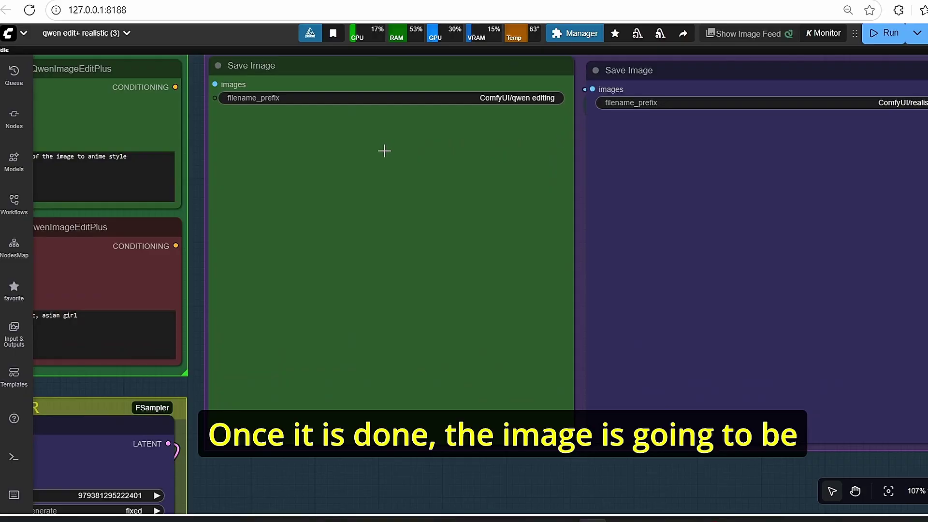
click(425, 208)
click(736, 261)
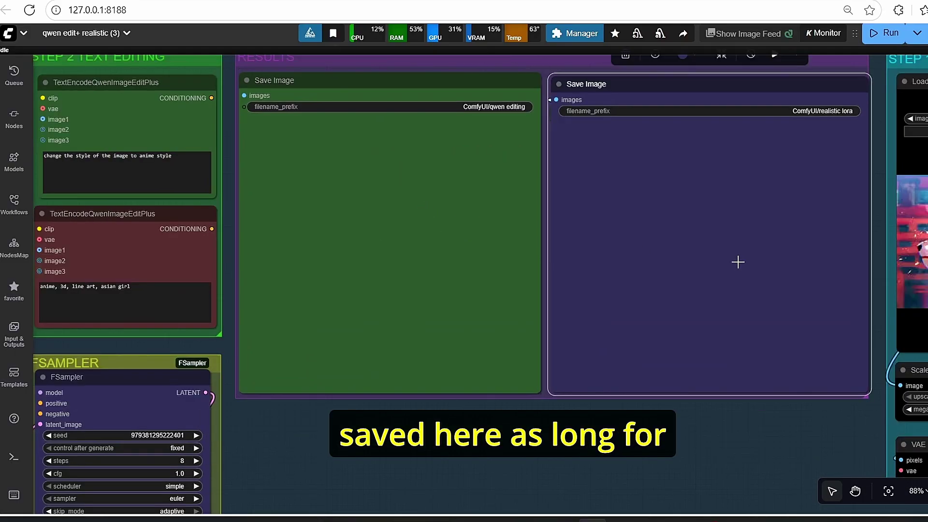
scroll(735, 261, down, 3)
scroll(700, 179, up, 7)
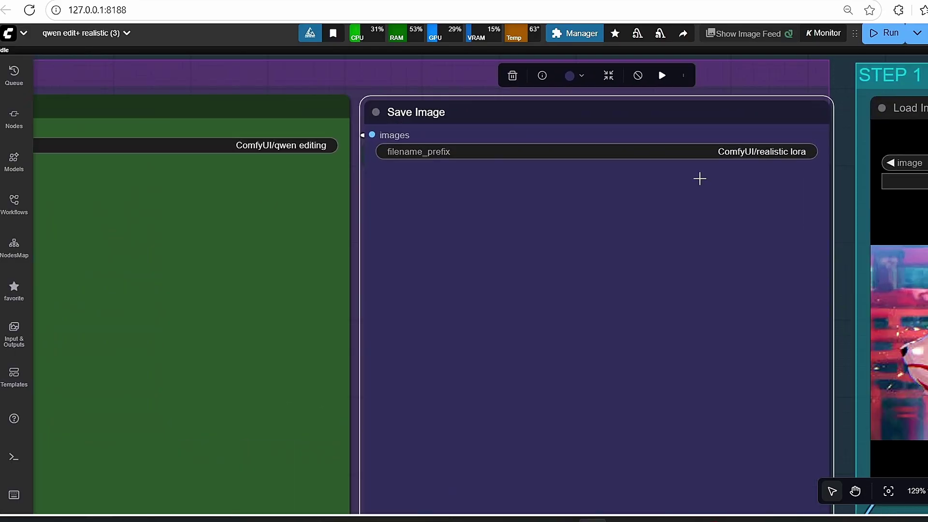
scroll(677, 178, down, 4)
click(400, 141)
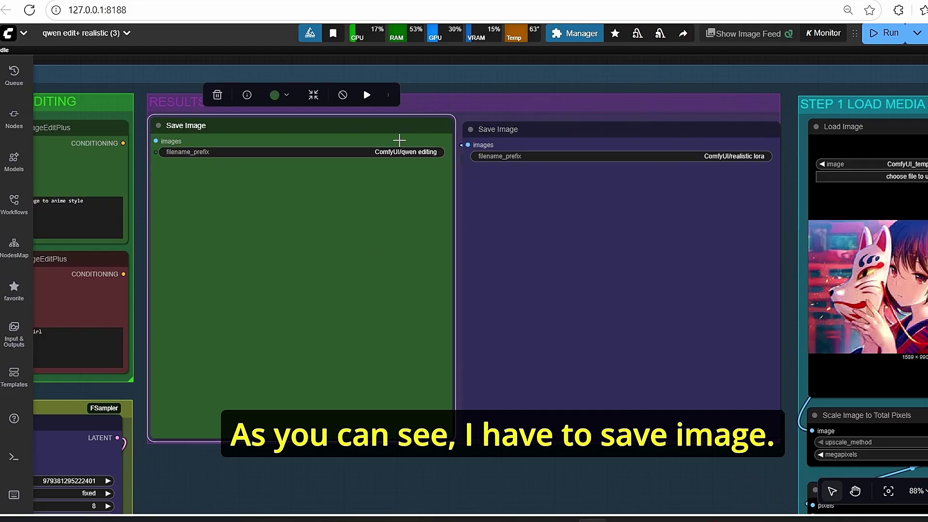
click(566, 137)
click(343, 220)
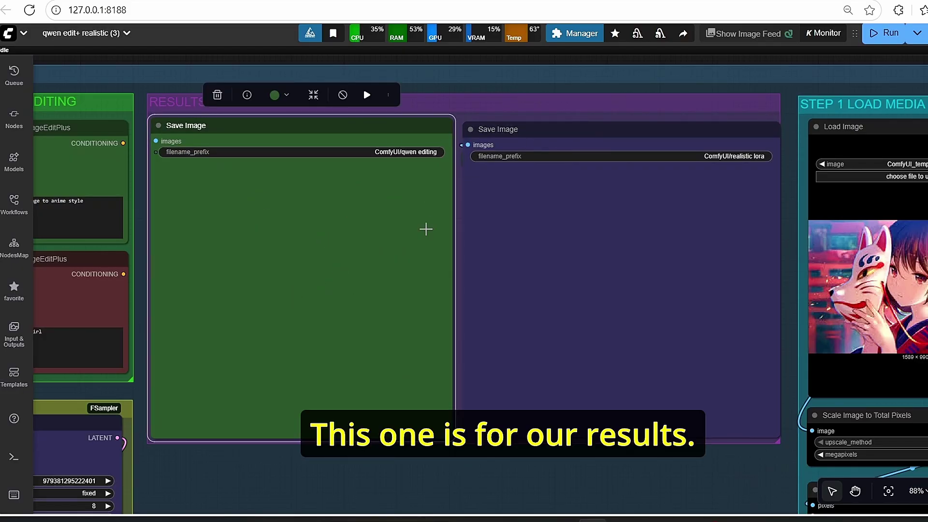
Step: Move the purple Save Image node down to uncover the Image Compare (RMBG) node and inspect its inputs
click(590, 134)
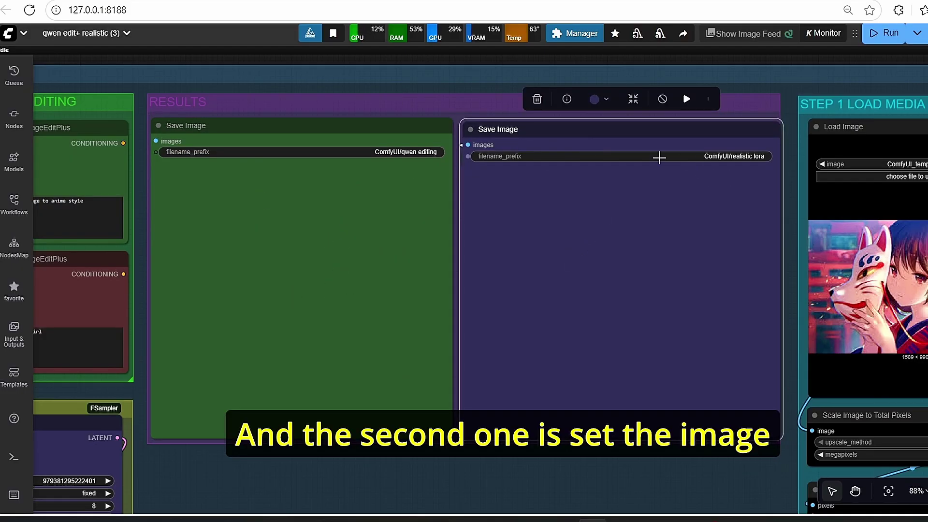
scroll(659, 157, up, 4)
drag(630, 117, 634, 282)
click(618, 183)
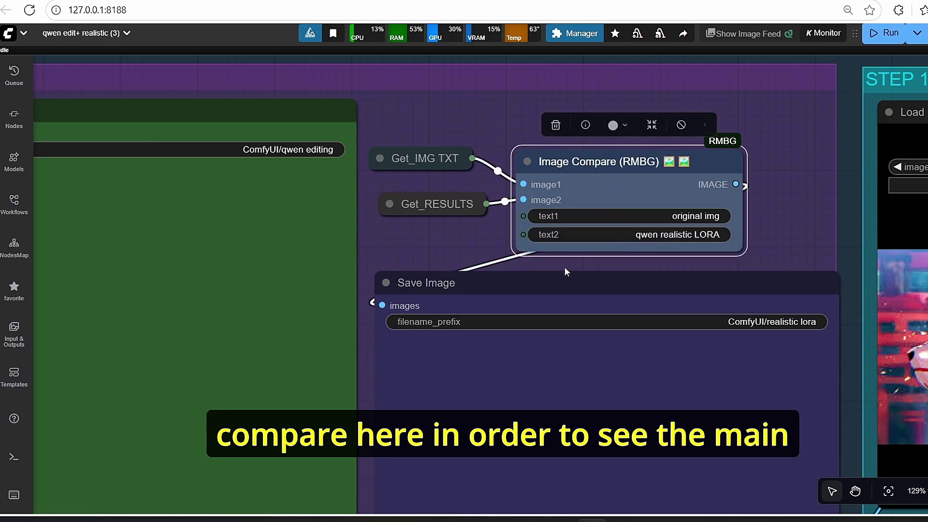
scroll(565, 266, down, 5)
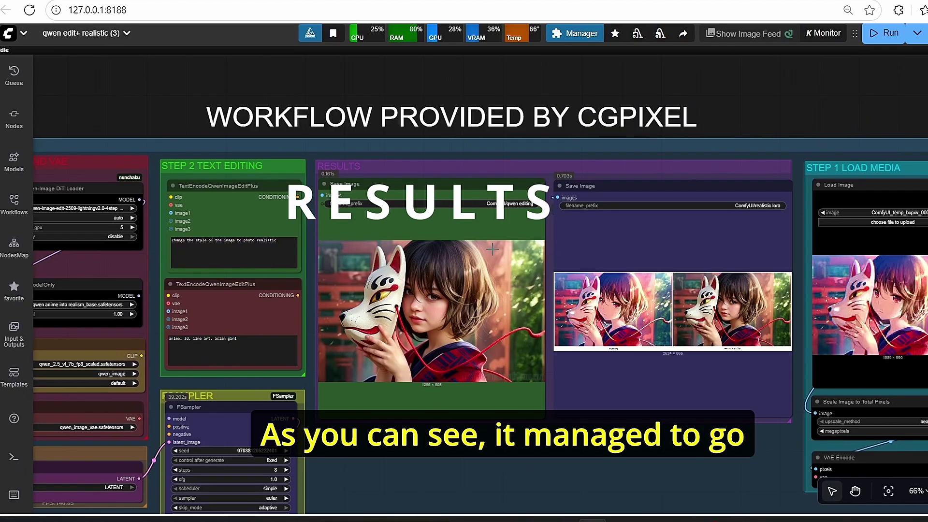
Step: Examine the generated photorealistic image in the RESULTS group closely and compare it with the original anime picture
scroll(467, 424, up, 5)
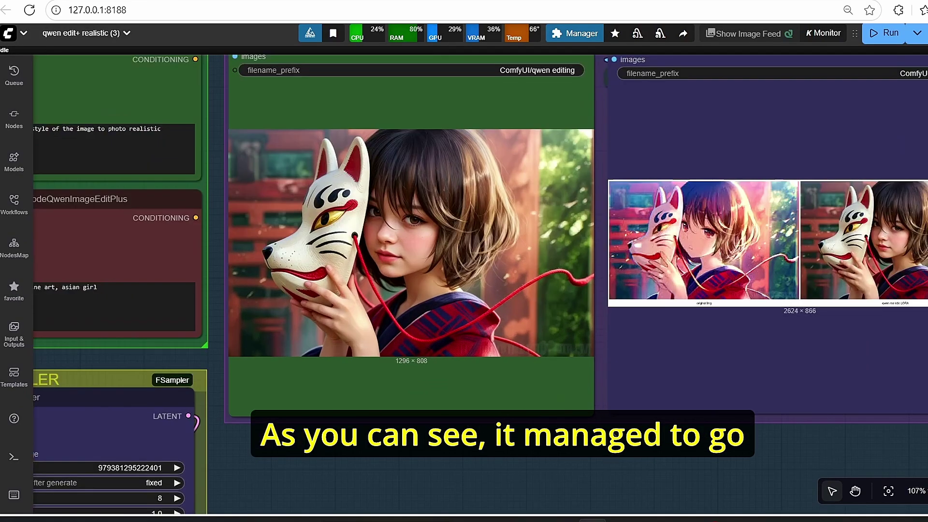
scroll(642, 326, up, 2)
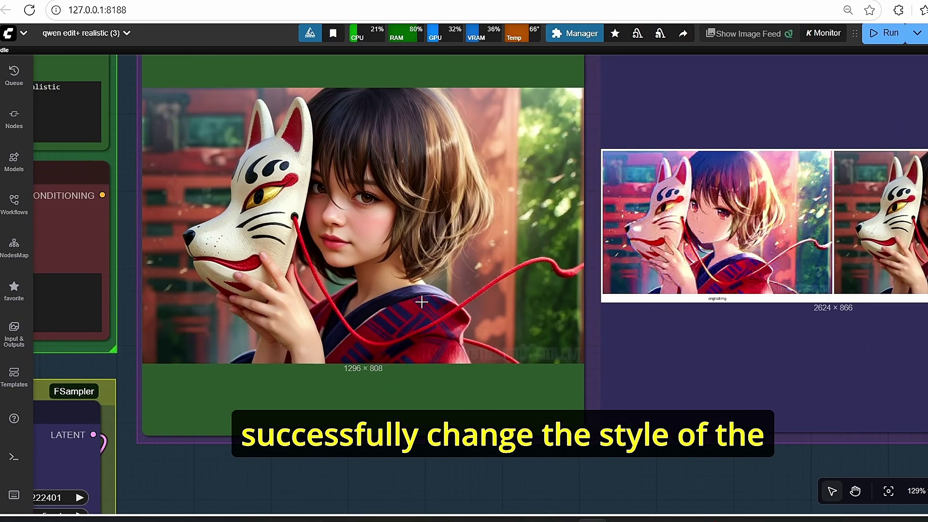
drag(535, 467, 594, 519)
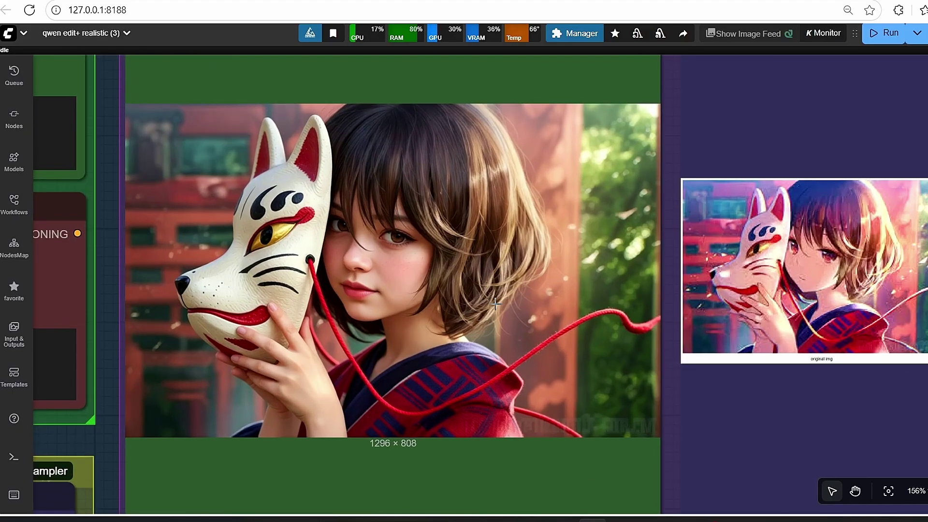
scroll(561, 285, up, 2)
scroll(335, 373, up, 3)
scroll(243, 369, down, 3)
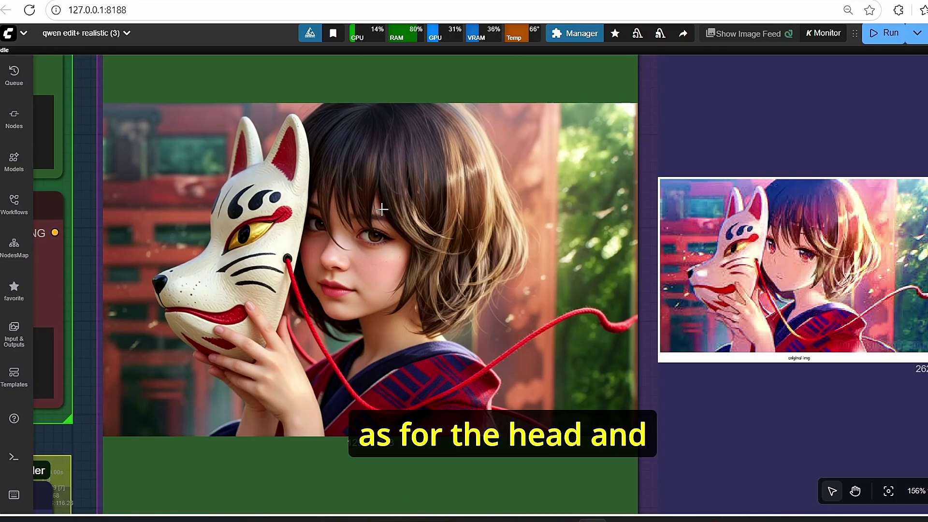
scroll(394, 276, up, 2)
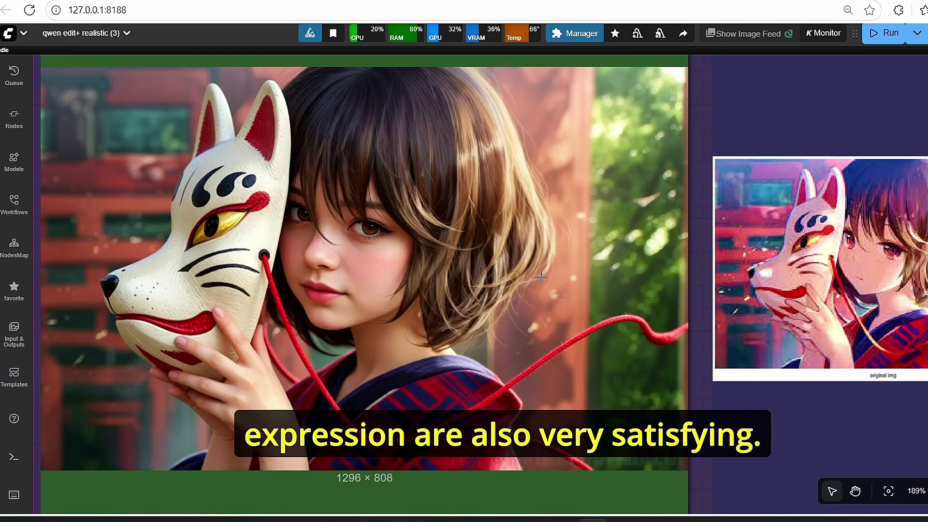
scroll(541, 277, down, 1)
scroll(537, 223, down, 10)
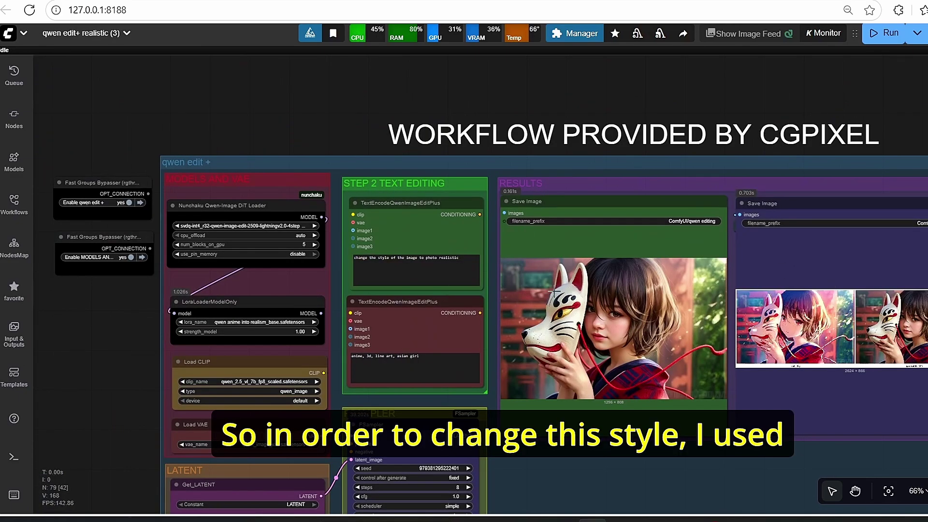
Step: Review the positive text-encoding prompt and the LoraLoaderModelOnly node's LoRA and strength in the qwen edit + group
scroll(384, 268, up, 11)
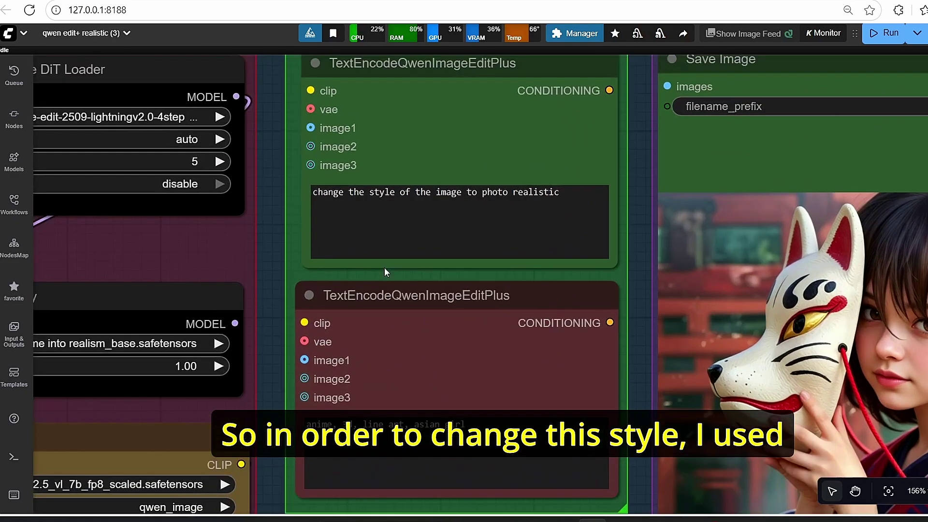
drag(239, 176, 231, 254)
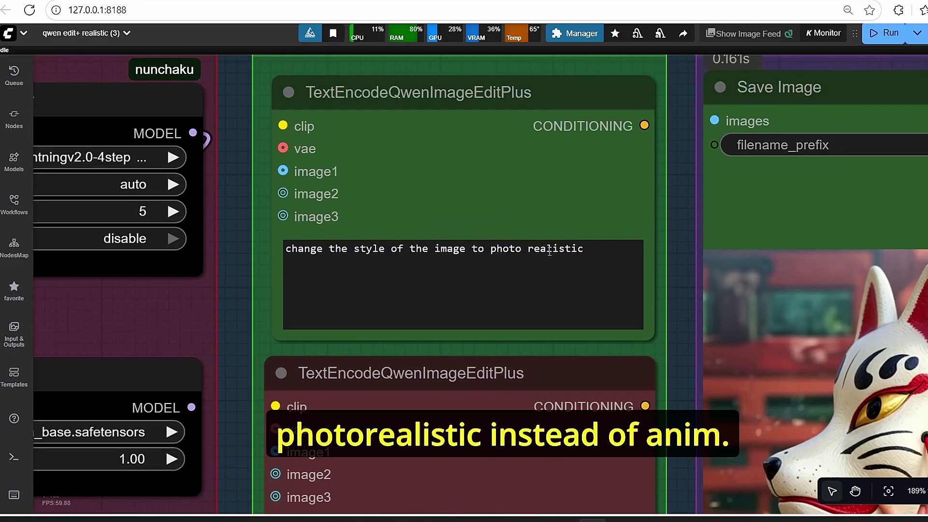
scroll(603, 252, down, 4)
drag(345, 356, 665, 245)
scroll(243, 351, down, 3)
scroll(417, 315, up, 6)
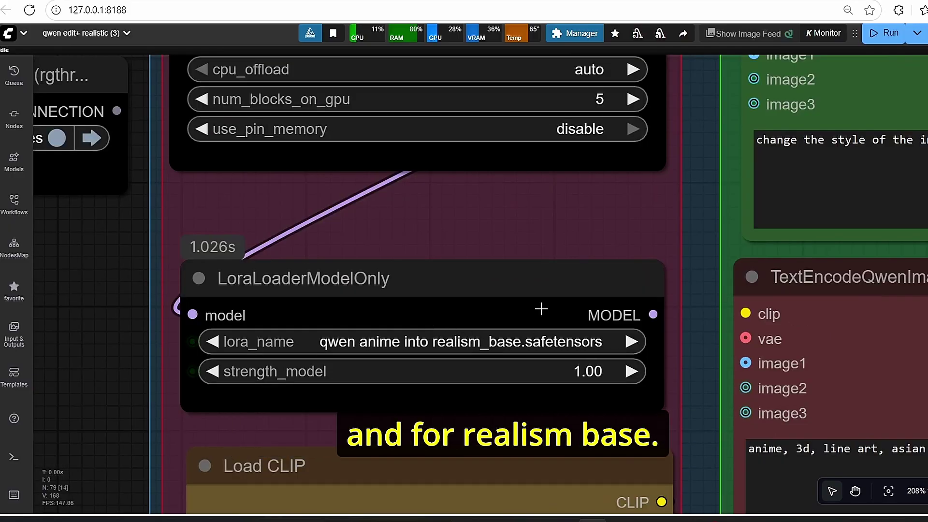
Step: Read the Note node listing the download links for the LoRA and nunchaku models
scroll(508, 309, down, 5)
scroll(187, 316, down, 5)
drag(197, 327, 615, 435)
scroll(353, 348, up, 6)
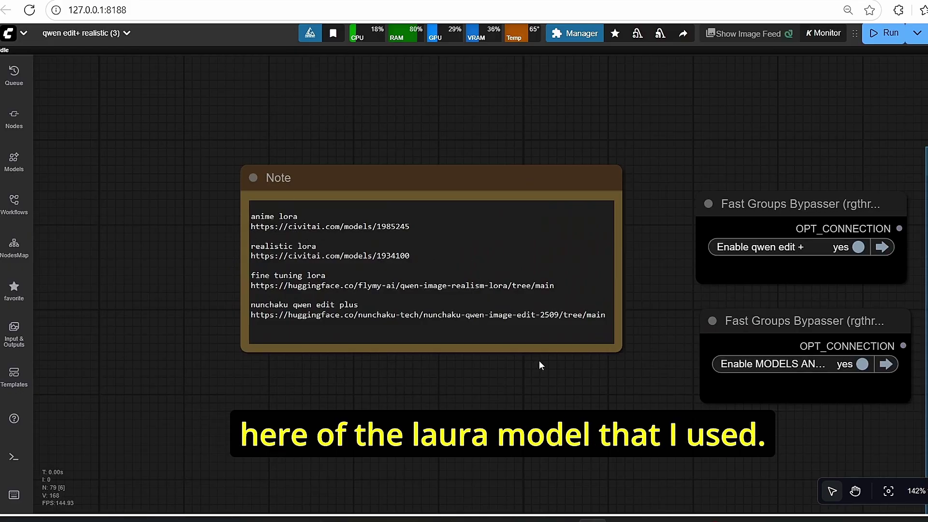
Step: Return to the RESULTS group and examine the generated photorealistic image for its level of realistic detail
scroll(560, 360, down, 4)
drag(698, 448, 354, 265)
scroll(354, 265, down, 4)
drag(919, 290, 851, 261)
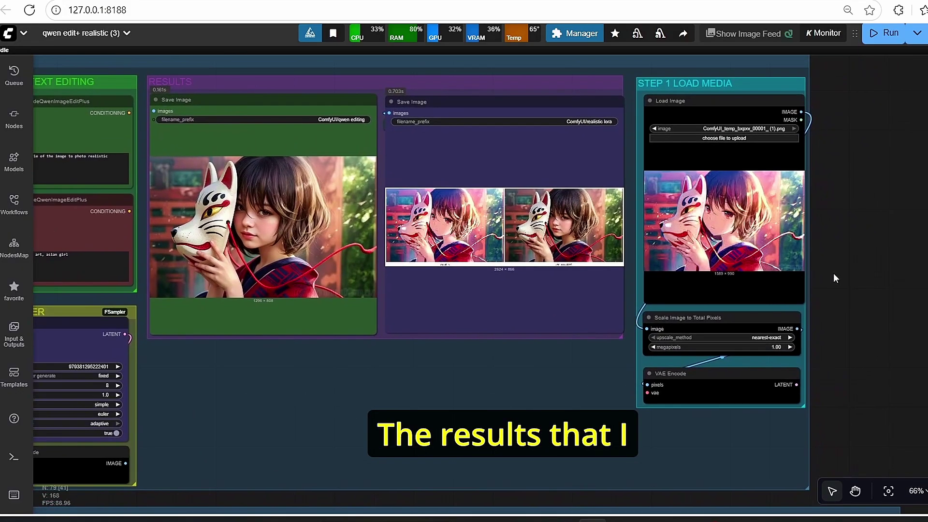
scroll(184, 232, up, 15)
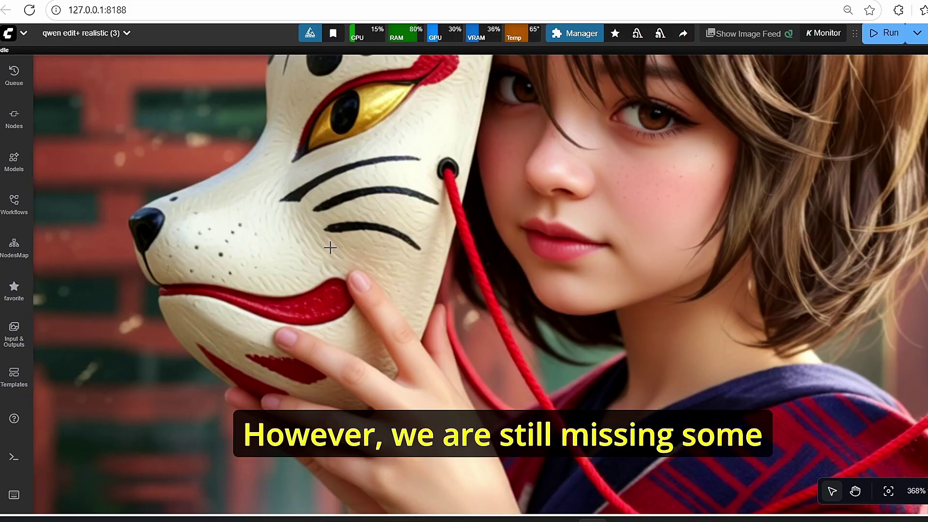
scroll(330, 248, down, 2)
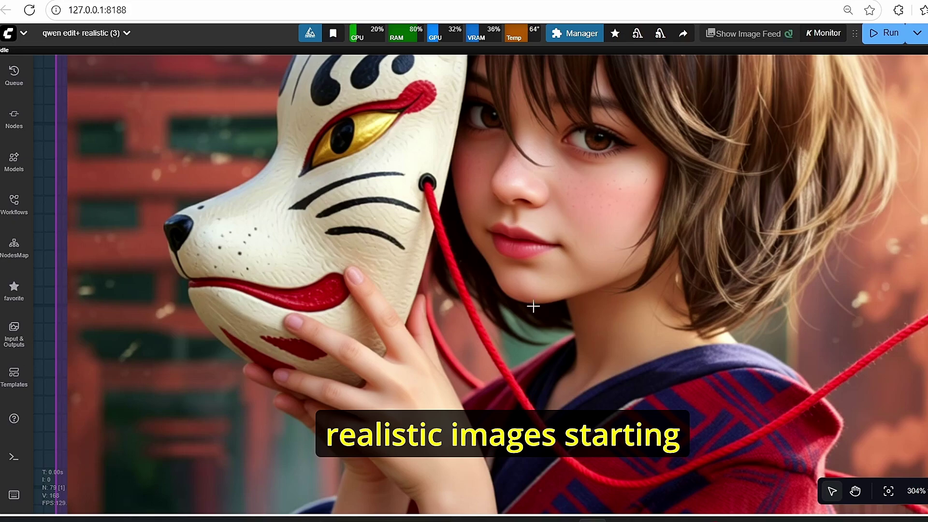
scroll(533, 305, up, 2)
scroll(648, 266, down, 3)
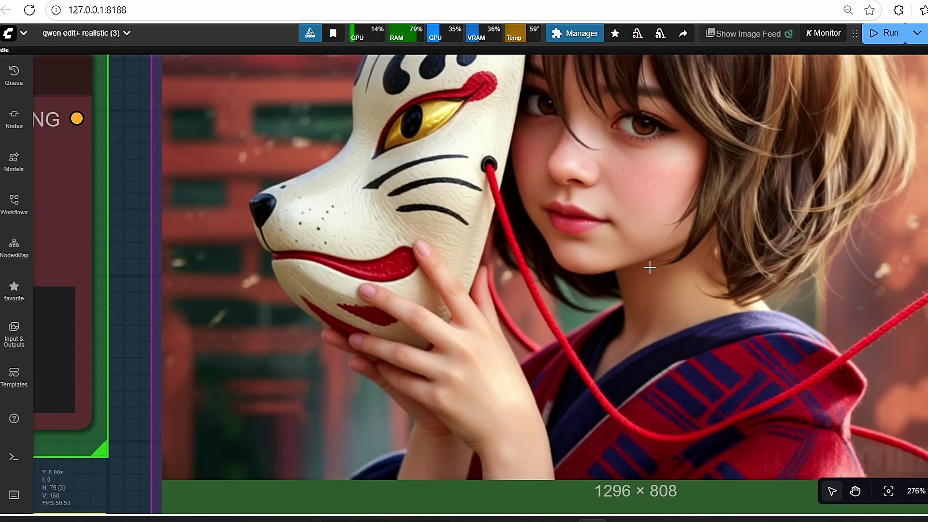
Step: Examine the skin, eyes, hair and mask in the generated image up close
scroll(607, 297, up, 5)
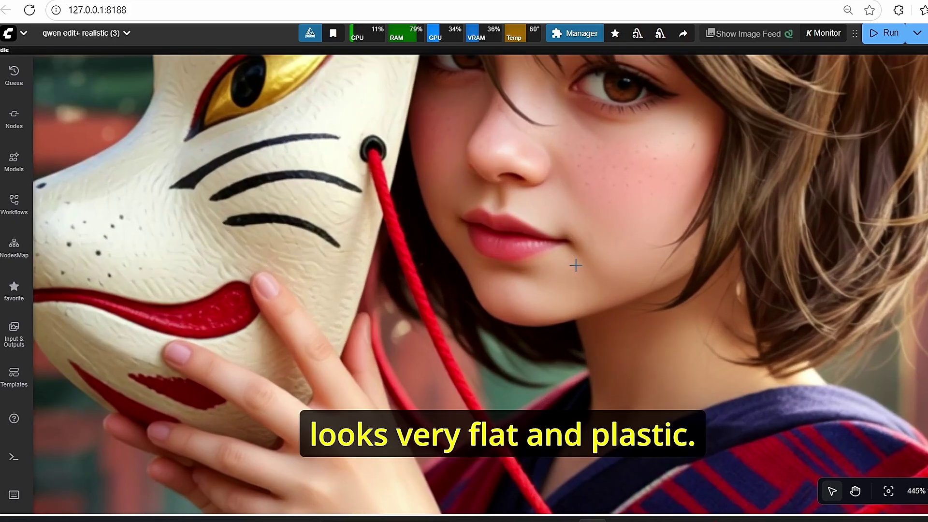
scroll(576, 266, down, 5)
scroll(573, 267, up, 5)
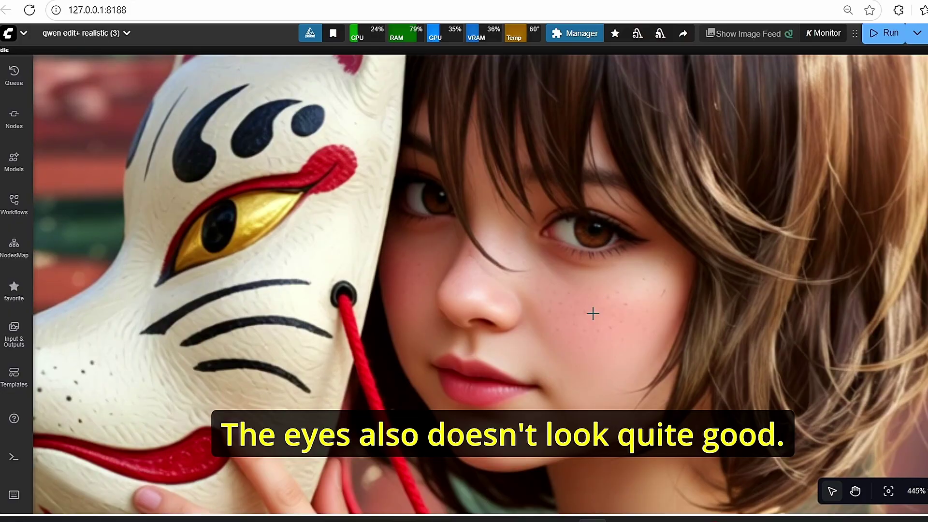
scroll(619, 247, down, 2)
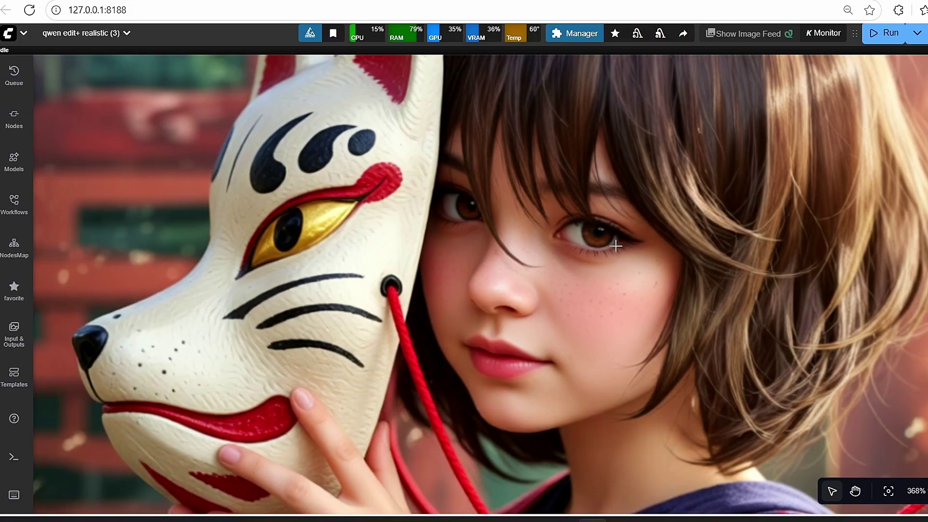
scroll(615, 251, down, 4)
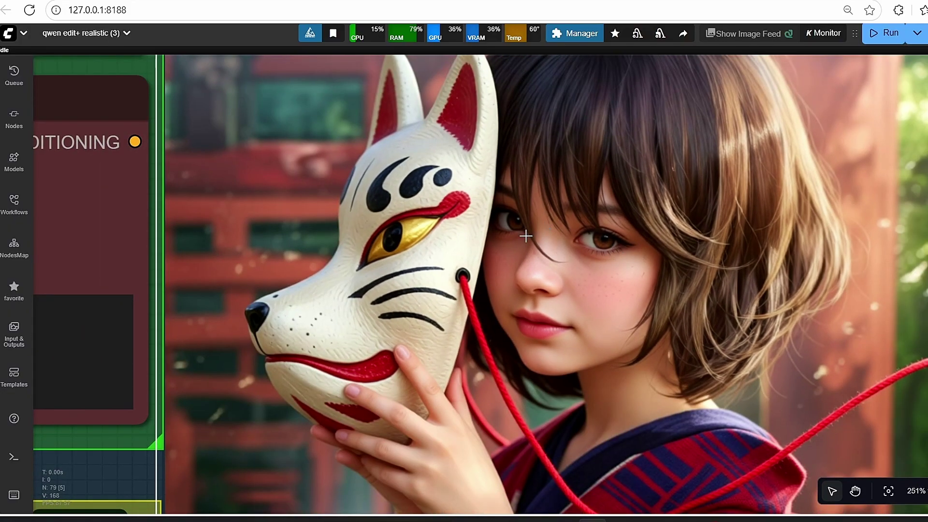
scroll(526, 235, up, 3)
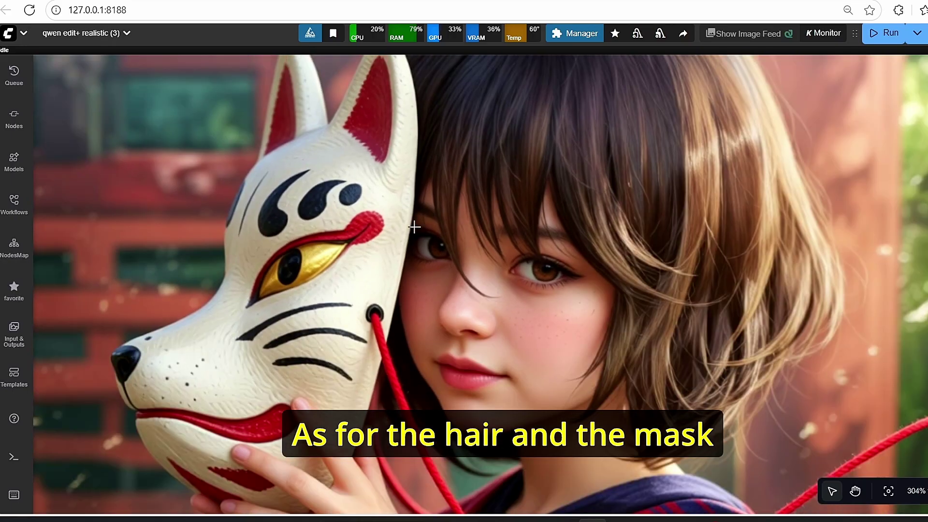
scroll(505, 234, up, 3)
scroll(505, 234, down, 2)
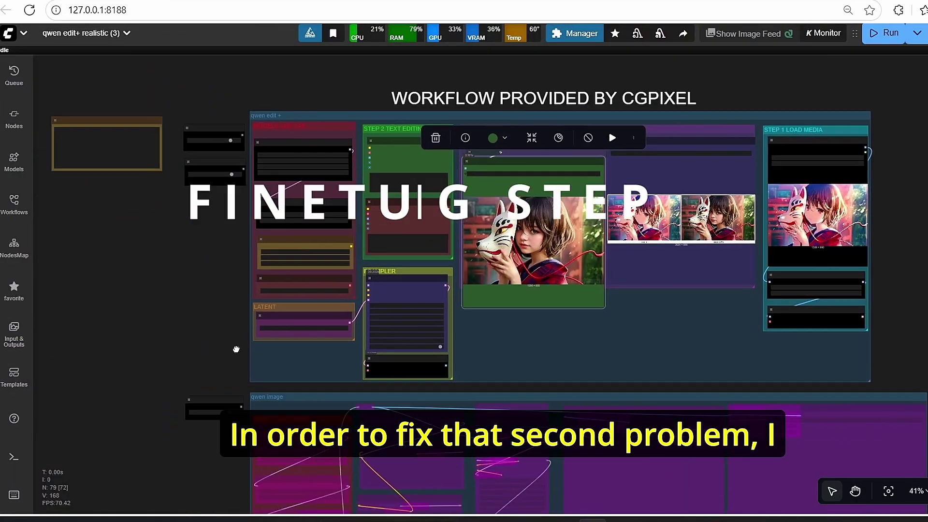
Step: Inspect the qwen image group and the Fast Groups Bypasser node that enables it
scroll(242, 347, up, 3)
scroll(329, 366, down, 1)
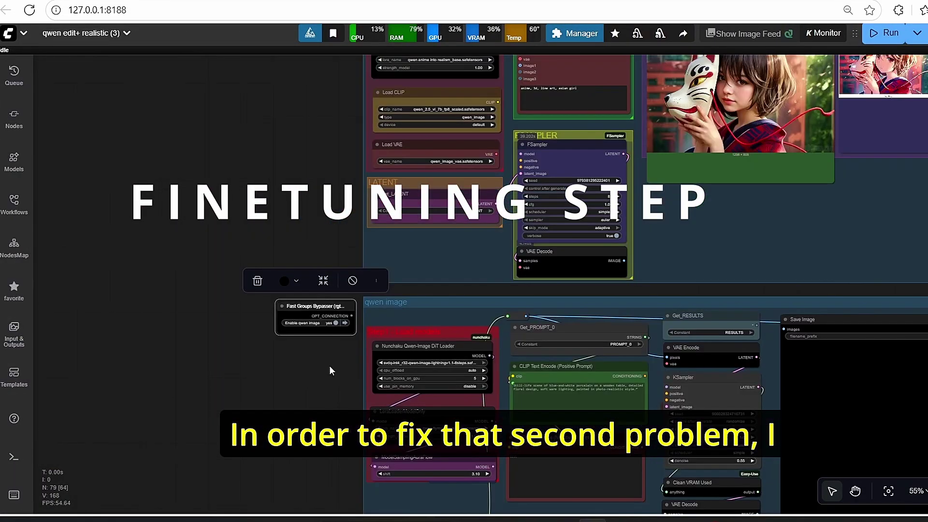
drag(330, 366, 261, 290)
scroll(247, 203, up, 3)
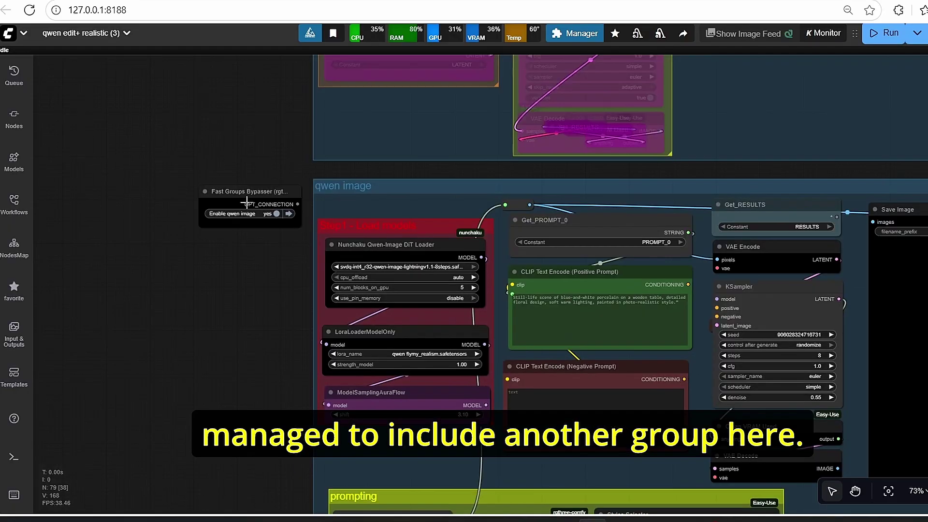
scroll(241, 220, up, 5)
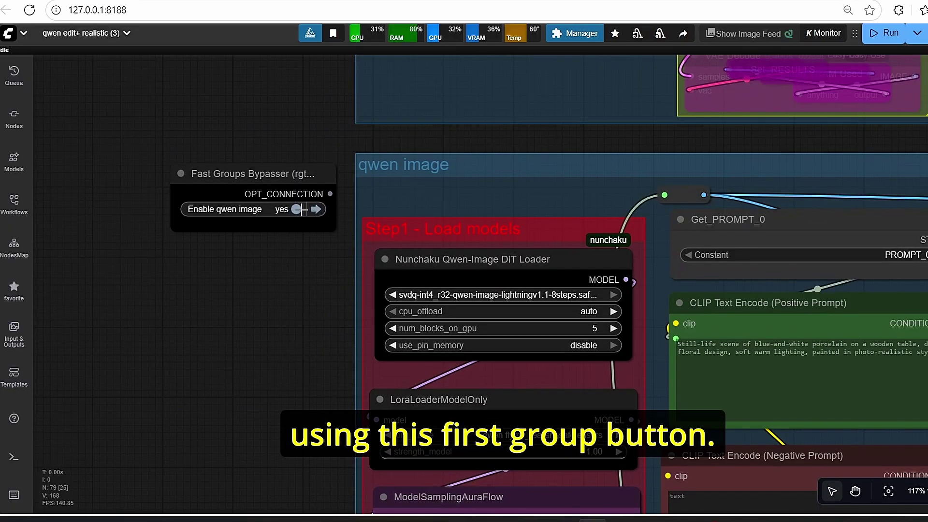
drag(212, 255, 63, 145)
scroll(157, 230, down, 4)
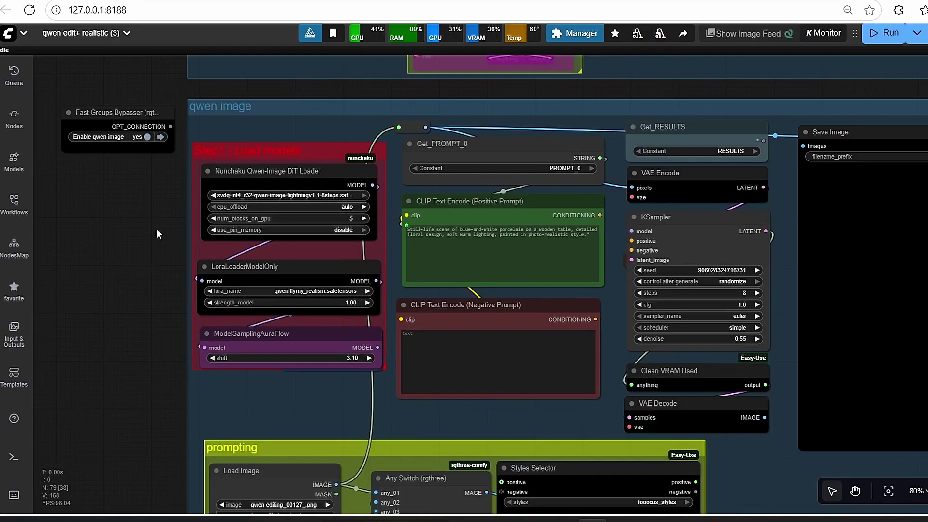
Step: Check the Fast Groups Bypasser switches for the qwen edit +, models and qwen image groups
scroll(166, 226, up, 5)
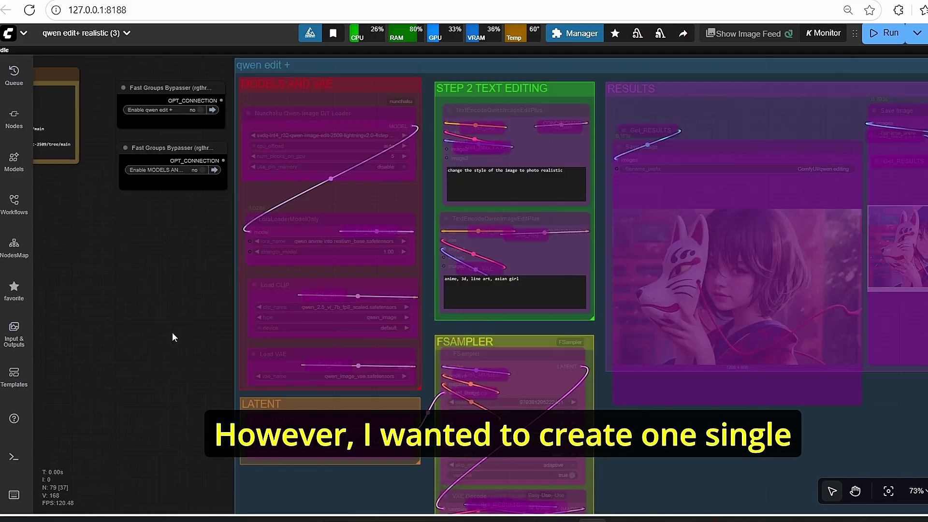
scroll(172, 333, down, 3)
drag(145, 411, 172, 215)
drag(190, 390, 193, 285)
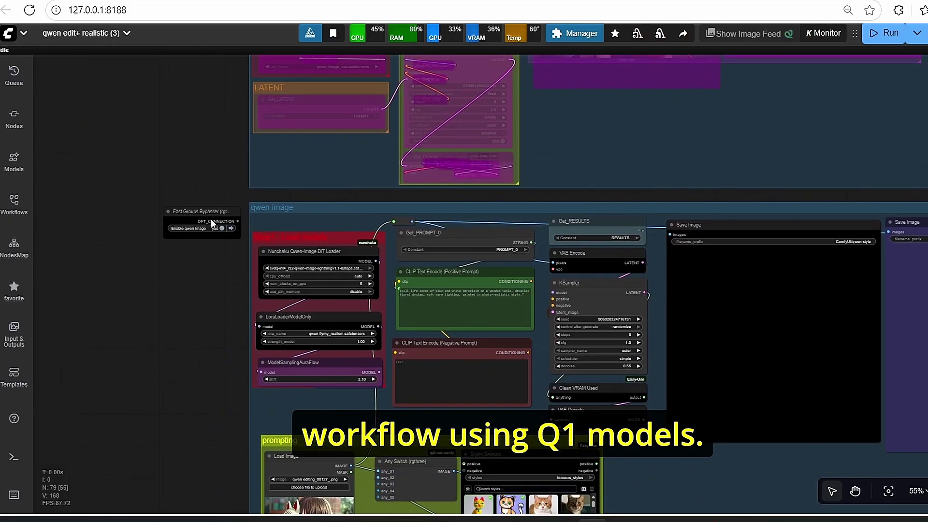
scroll(191, 318, up, 3)
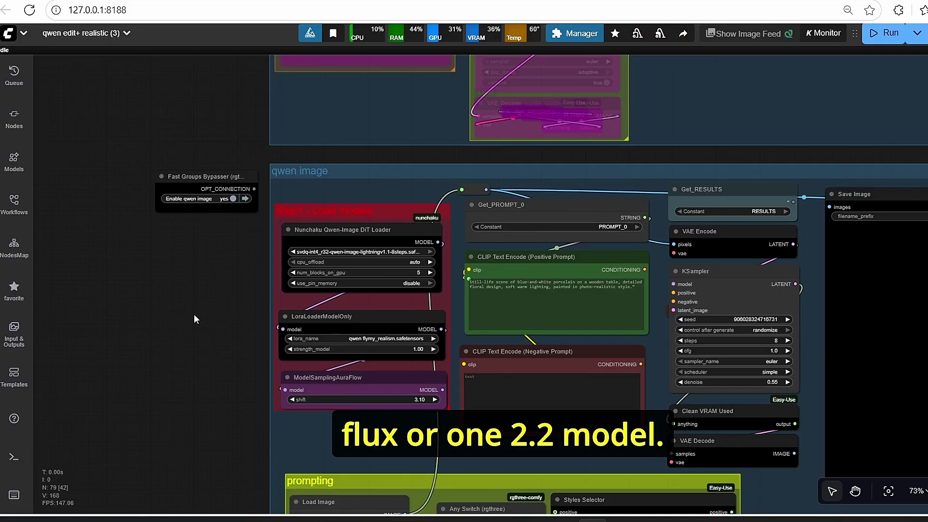
Step: Review the Nunchaku Qwen-Image DiT Loader, LoraLoaderModelOnly and ModelSamplingAuraFlow settings in the Step1 - Load models group
scroll(321, 318, up, 5)
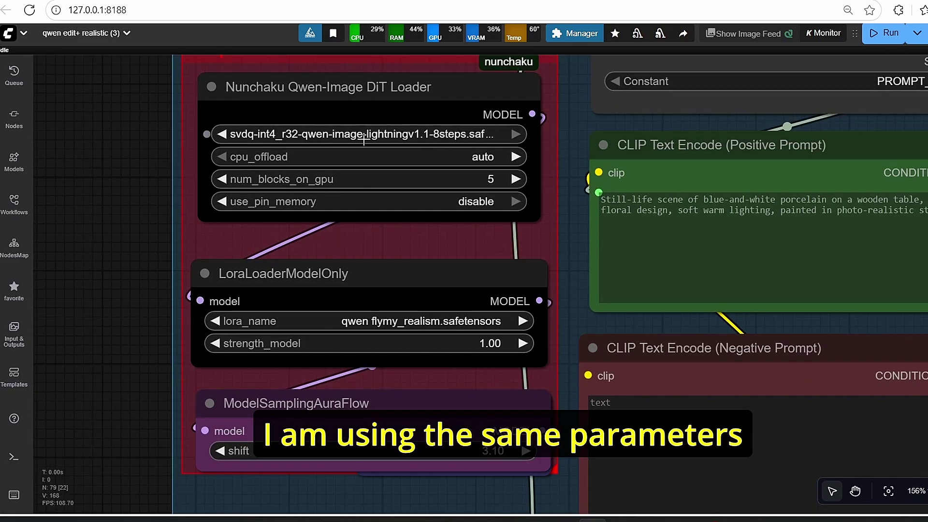
scroll(218, 208, down, 1)
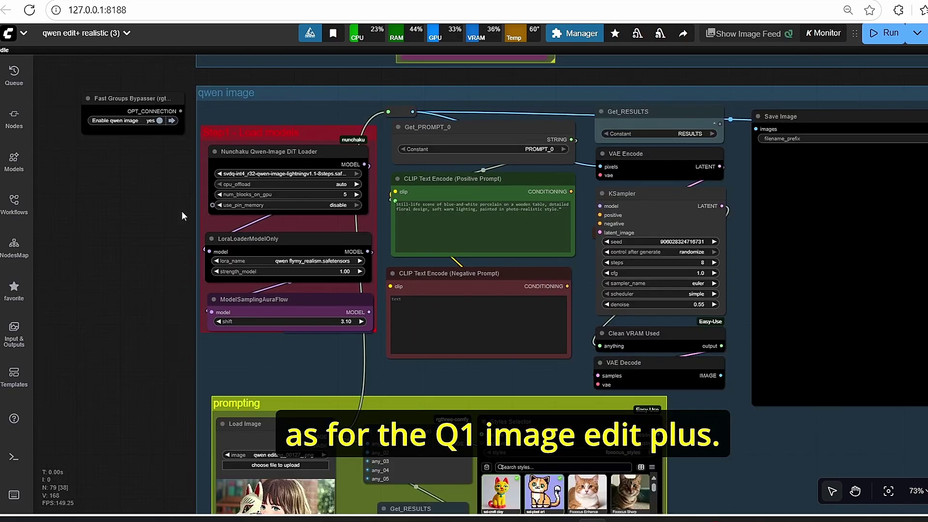
scroll(182, 211, up, 3)
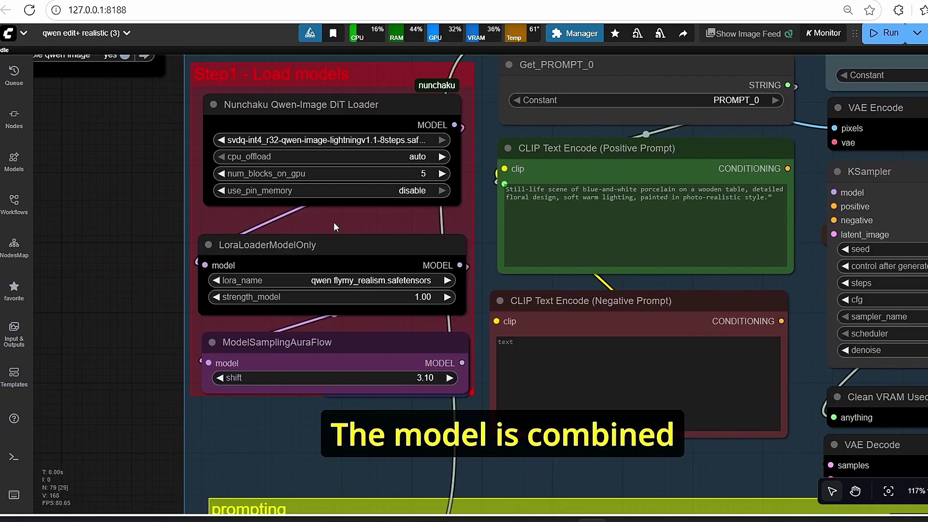
scroll(310, 247, up, 2)
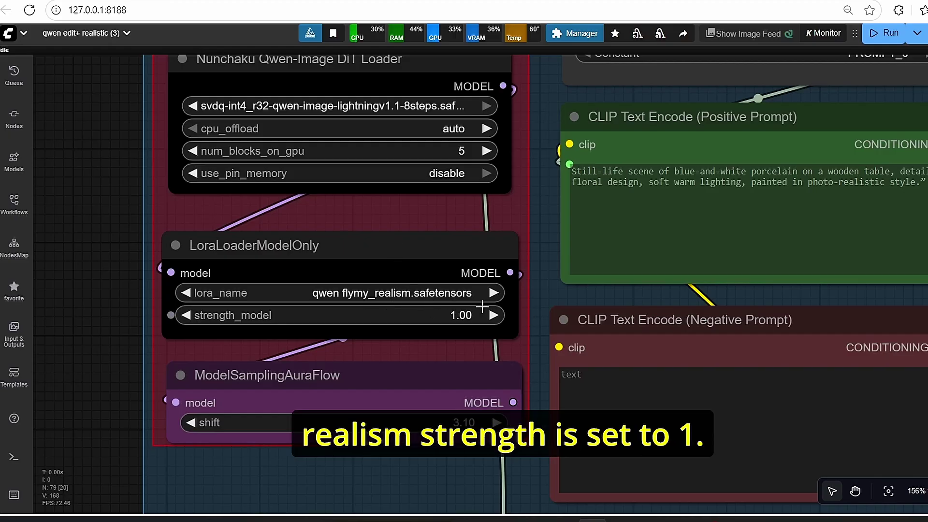
scroll(425, 308, down, 4)
scroll(244, 296, down, 5)
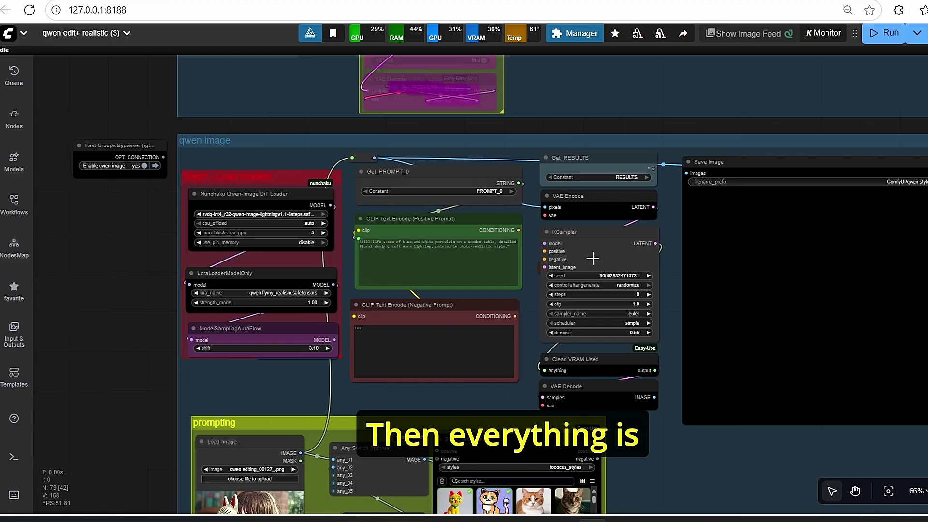
Step: Select the KSampler node in the qwen image group and review its steps, cfg, sampler, scheduler and denoise settings
scroll(592, 259, up, 5)
click(607, 252)
scroll(690, 387, up, 5)
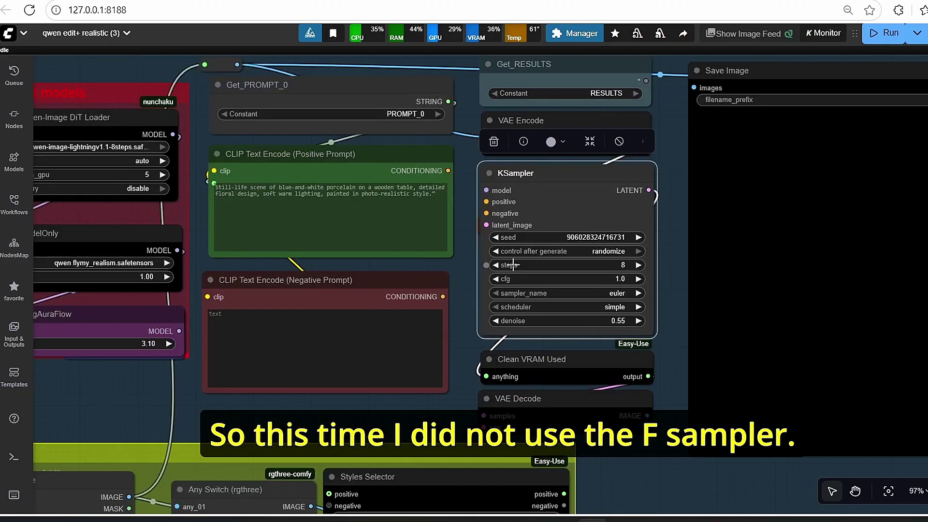
drag(707, 237, 608, 270)
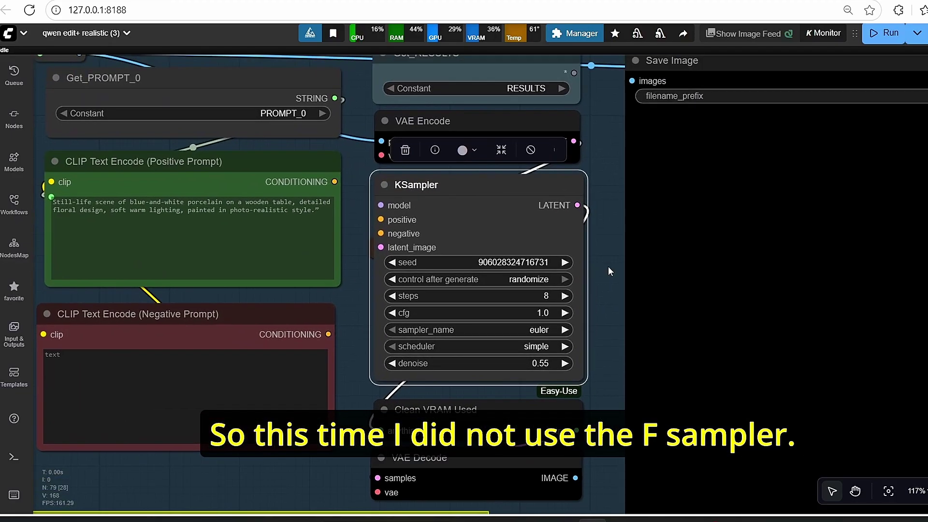
scroll(606, 270, down, 2)
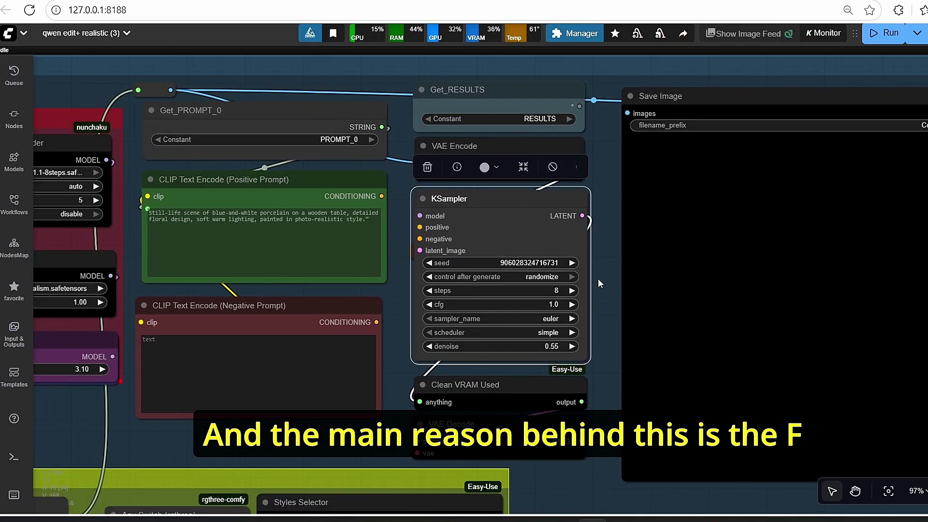
Step: Search the nodes for FSampler and add an FSampler node to the empty canvas beside the qwen image group
text(fs)
text(a)
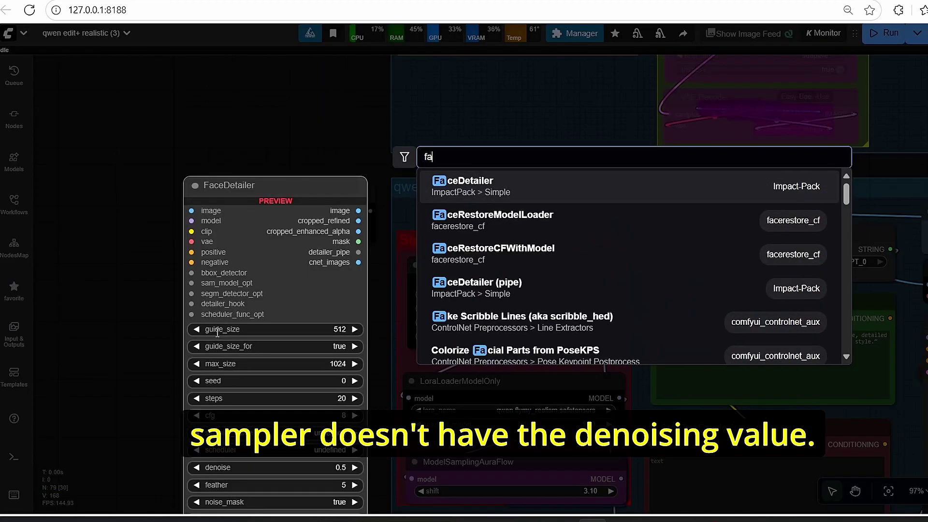
key(BackSpace)
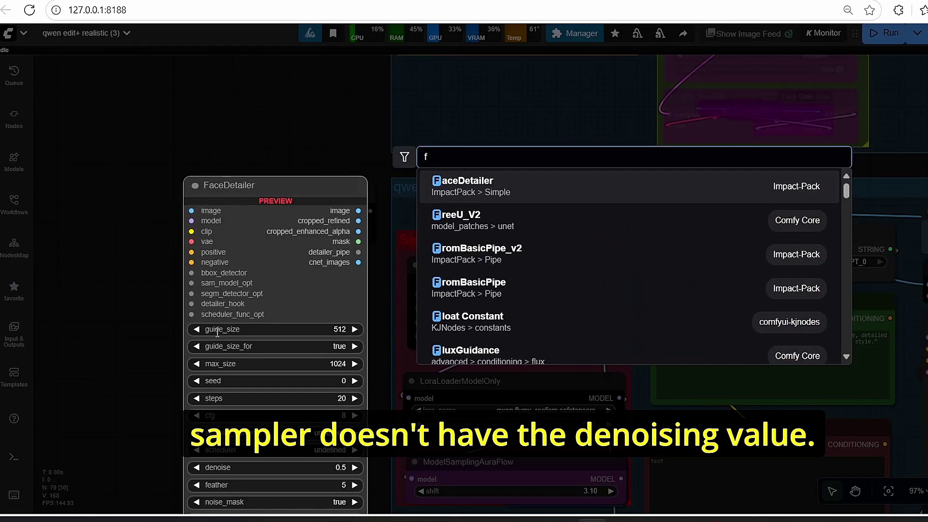
text(sa)
key(Return)
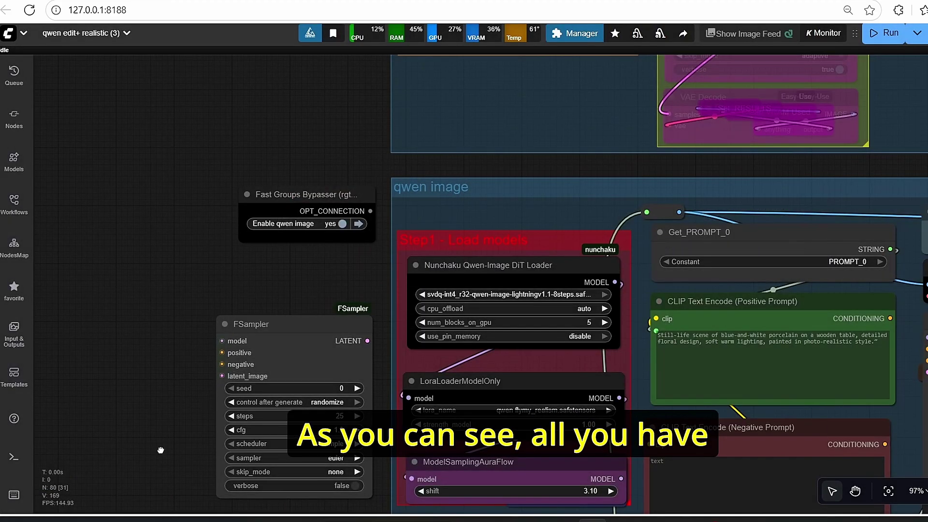
Step: Review the new FSampler node's settings and compare them with the KSampler's to check for a denoise option
drag(220, 482, 86, 189)
drag(129, 215, 99, 331)
scroll(158, 275, up, 2)
drag(116, 375, 169, 379)
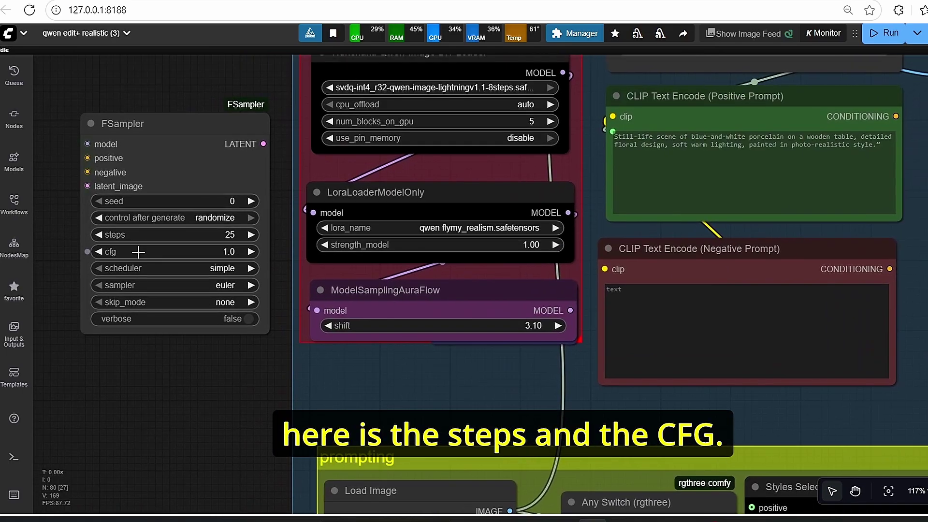
click(217, 176)
drag(364, 370, 204, 384)
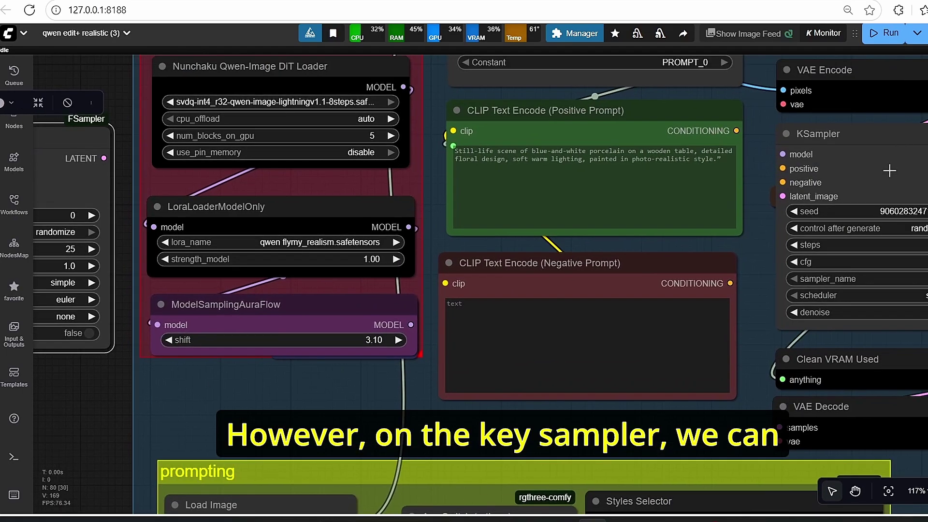
scroll(890, 170, down, 2)
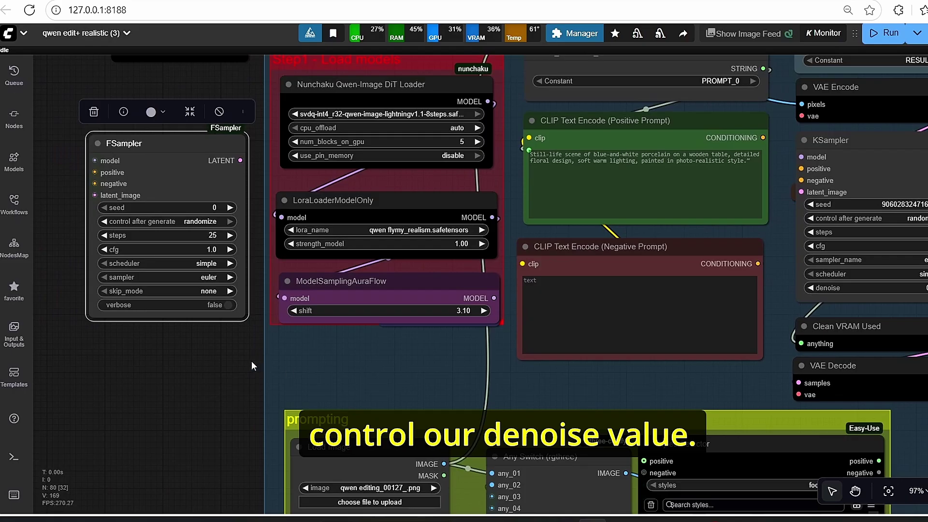
Step: Examine the KSampler's settings in the qwen image group, focusing on its denoise option
scroll(251, 366, right, 6)
scroll(793, 312, up, 2)
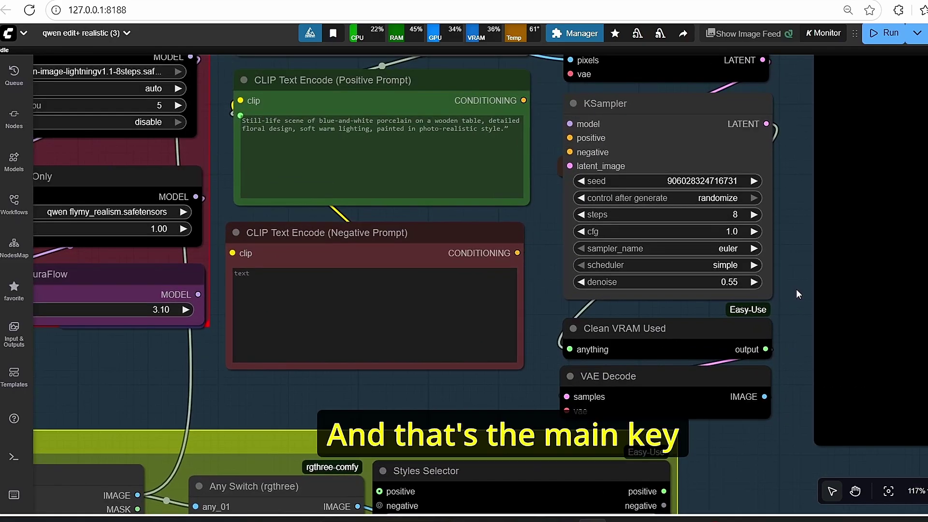
scroll(796, 291, down, 3)
scroll(779, 283, up, 4)
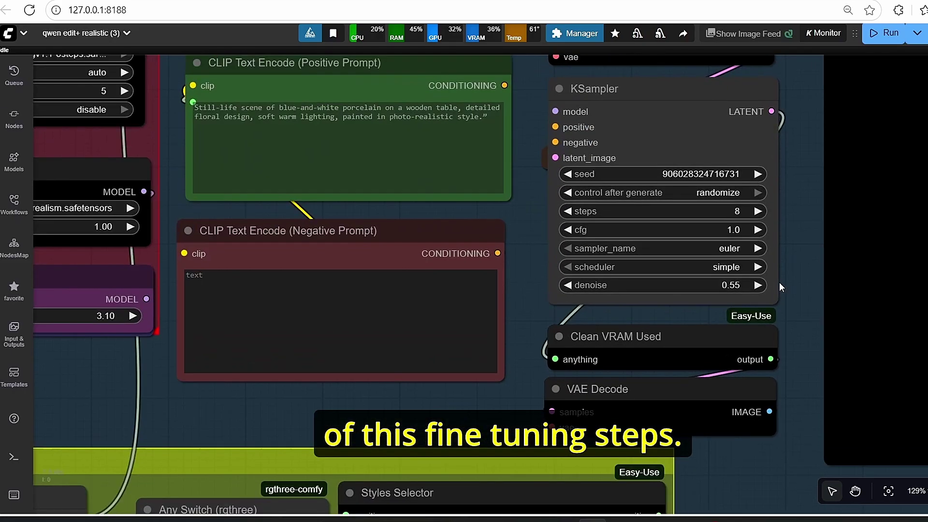
scroll(780, 284, up, 2)
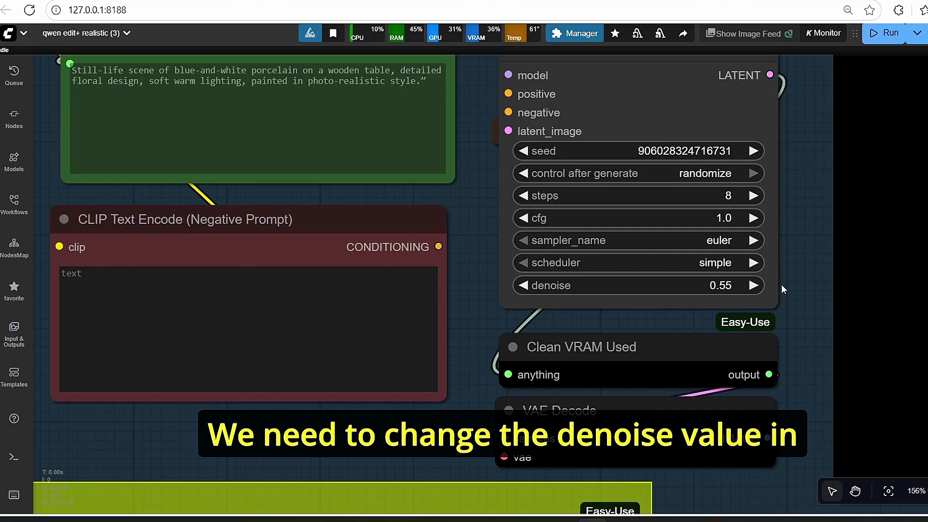
scroll(781, 284, down, 4)
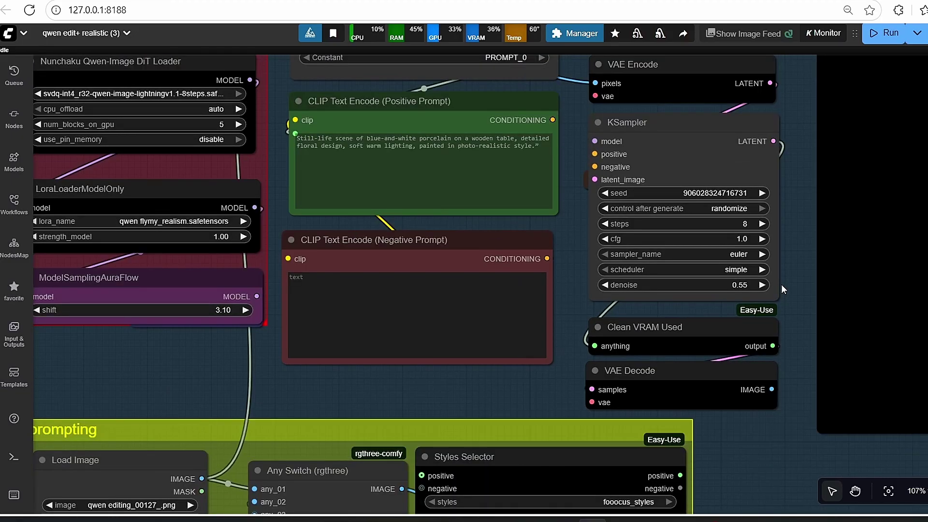
scroll(793, 290, up, 2)
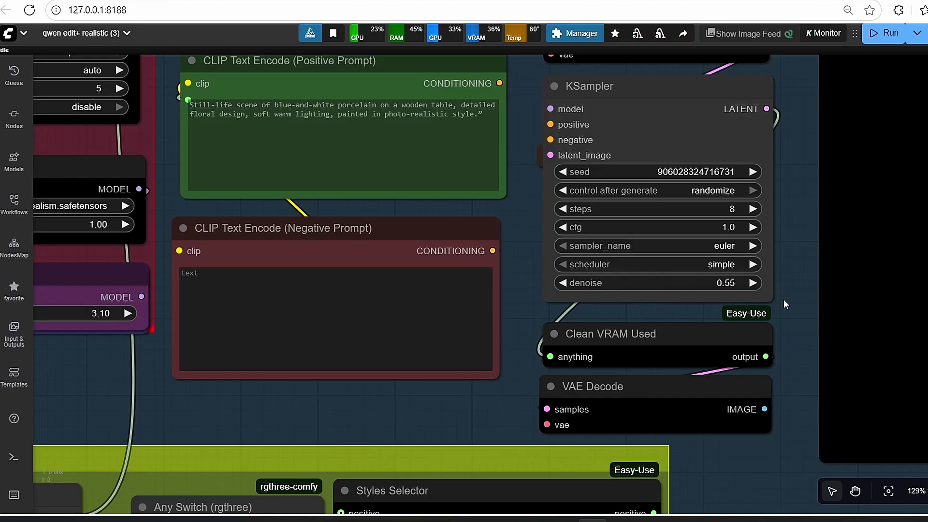
Step: Paste the realistic result image from the qwen edit + results into the Load Image node of the prompting group
scroll(784, 300, down, 5)
scroll(160, 302, down, 3)
drag(139, 362, 188, 204)
scroll(201, 288, up, 4)
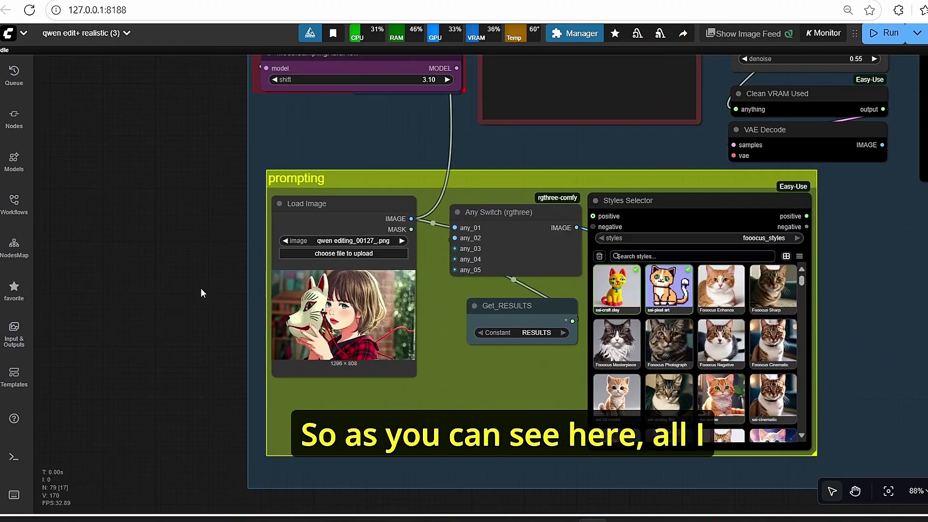
scroll(201, 288, down, 3)
drag(249, 287, 222, 319)
scroll(222, 319, up, 4)
click(305, 331)
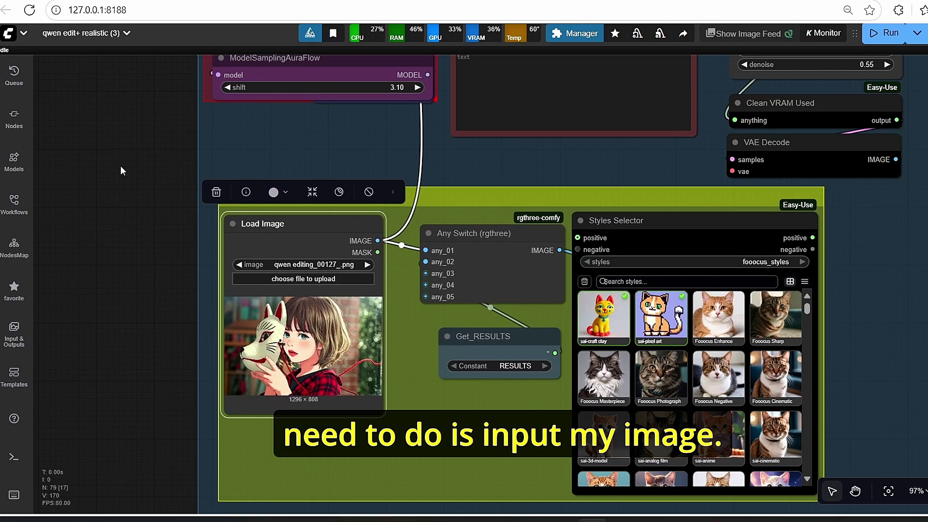
scroll(153, 150, down, 4)
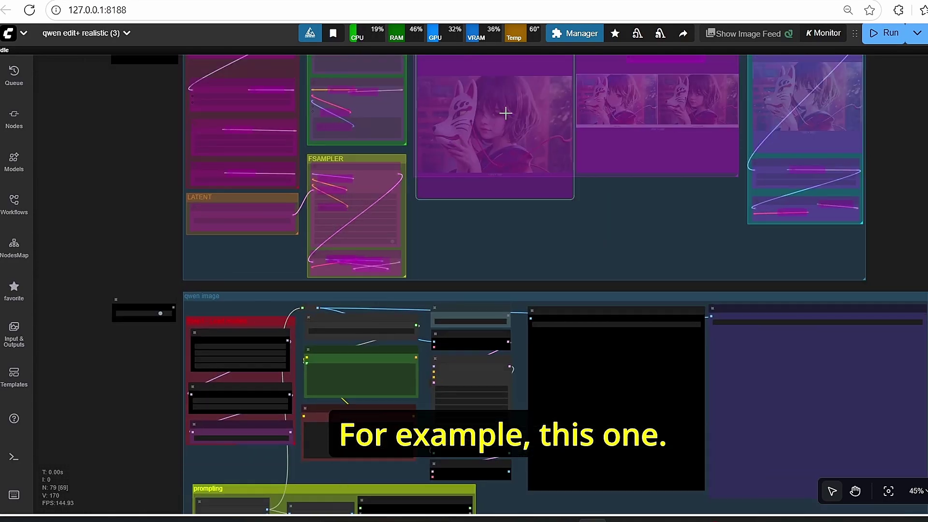
right_click(395, 83)
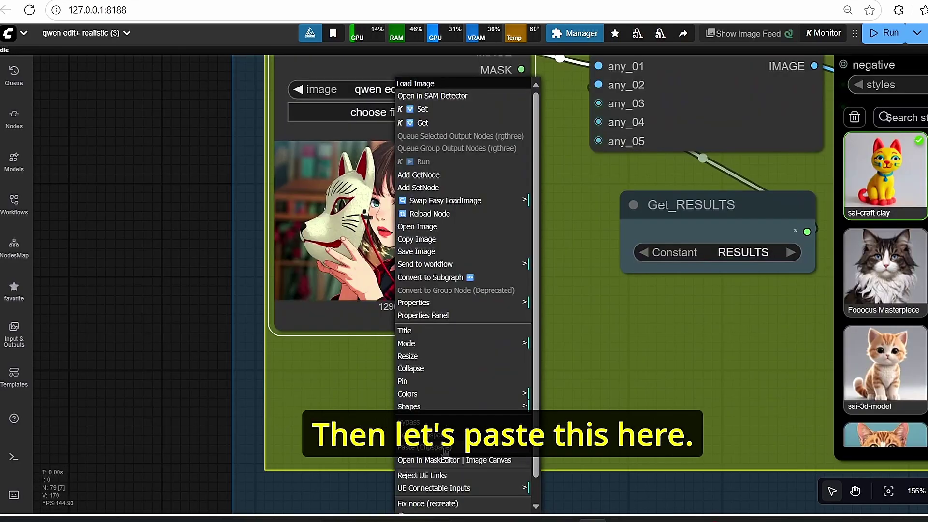
click(445, 452)
scroll(132, 287, down, 5)
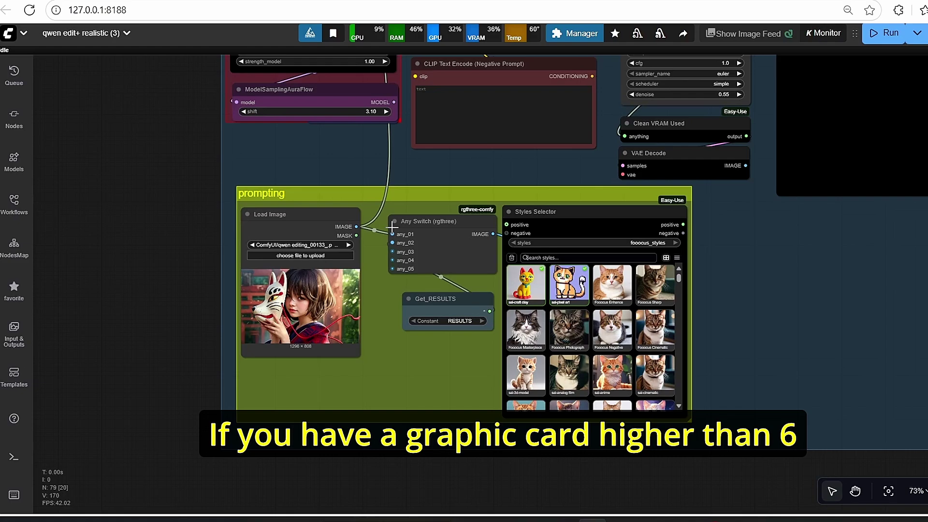
Step: Bypass the Load Image node in the prompting group
scroll(392, 227, up, 4)
click(270, 226)
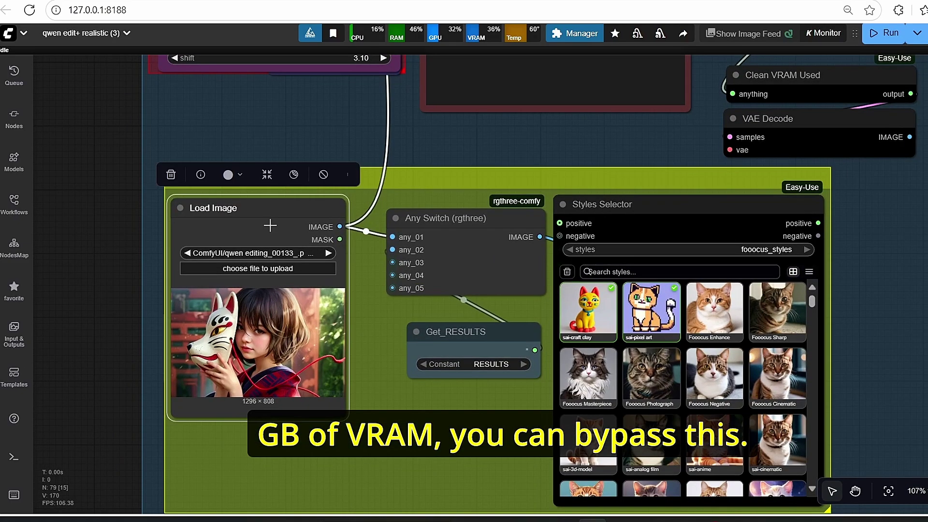
scroll(270, 226, down, 12)
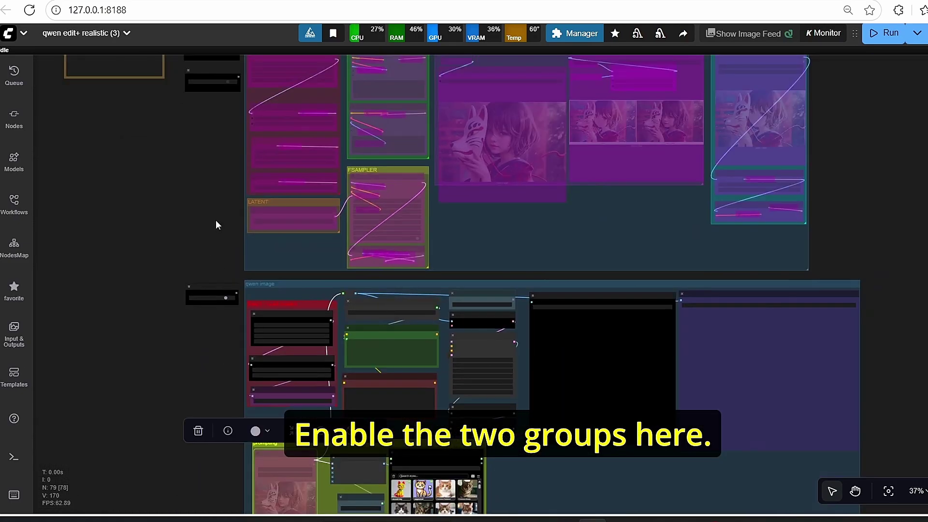
Step: Enable the whole qwen edit + group through its Fast Groups Bypasser node
scroll(205, 120, up, 4)
click(251, 137)
drag(251, 362, 245, 239)
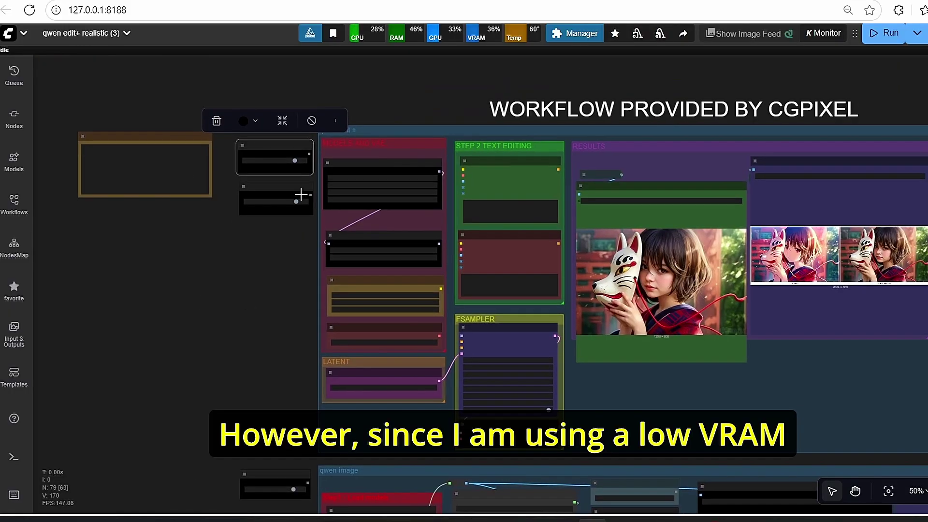
Step: Disable the whole qwen edit + group and enable only its models group with the Fast Groups Bypasser nodes
scroll(293, 155, up, 2)
click(294, 154)
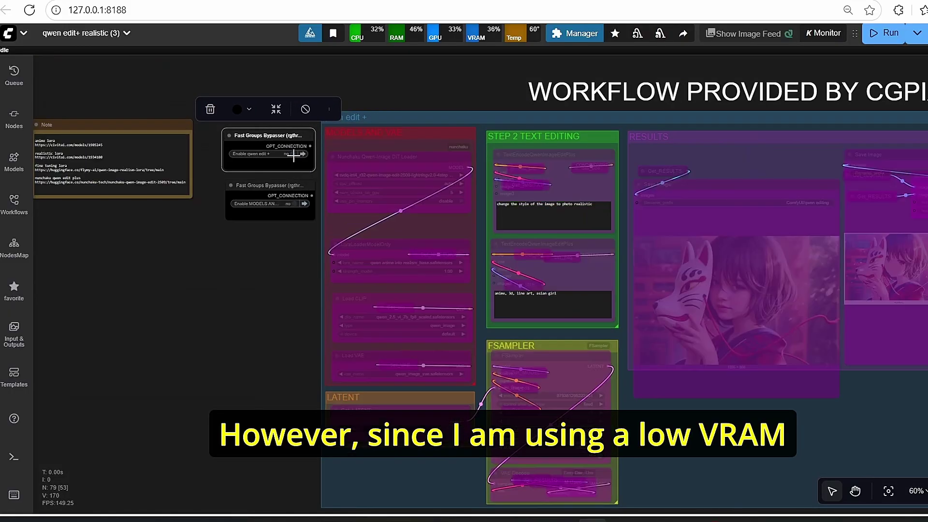
click(294, 203)
Step: Remove the bypass from the Load Image node in the prompting group
drag(293, 314, 253, 297)
scroll(383, 246, down, 4)
drag(193, 426, 199, 107)
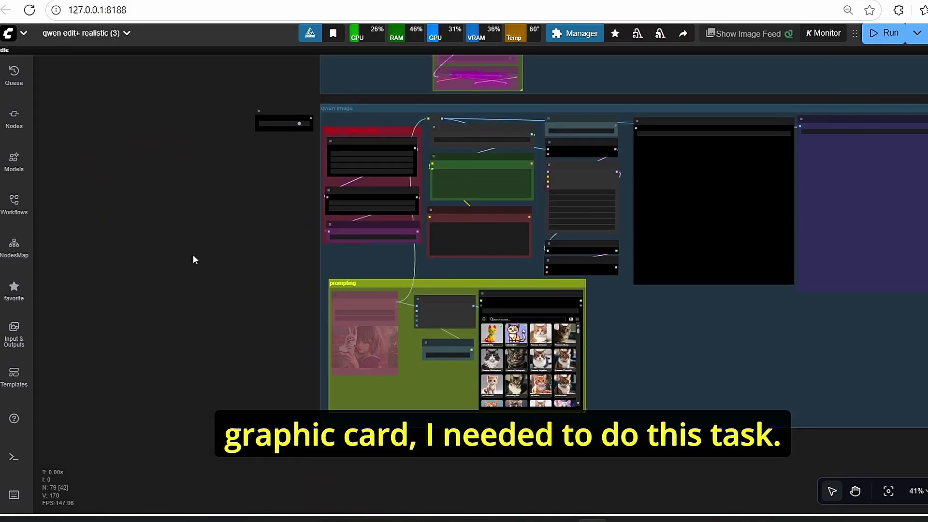
drag(245, 318, 219, 306)
scroll(300, 284, up, 5)
drag(251, 218, 253, 193)
click(324, 264)
key(ctrl+b)
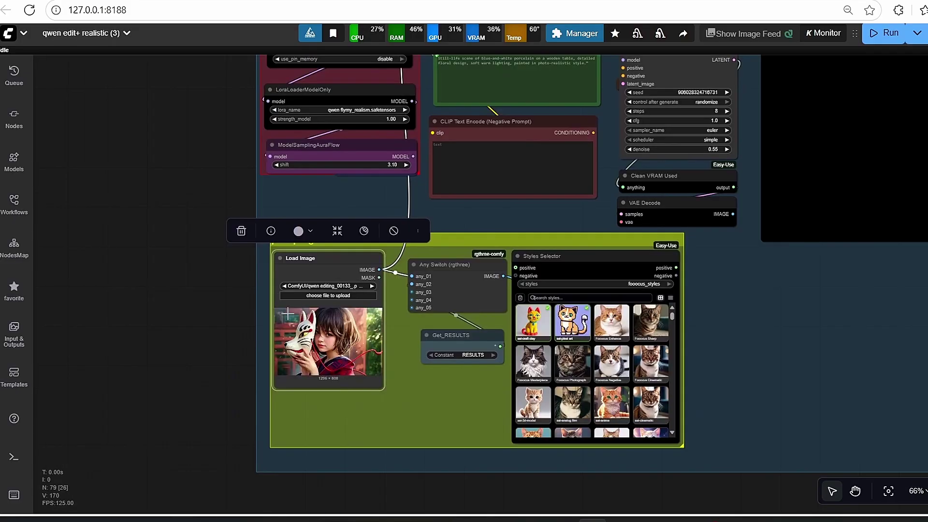
Step: Bypass the Get_RESULTS node beneath Any Switch in the prompting group
scroll(324, 264, up, 3)
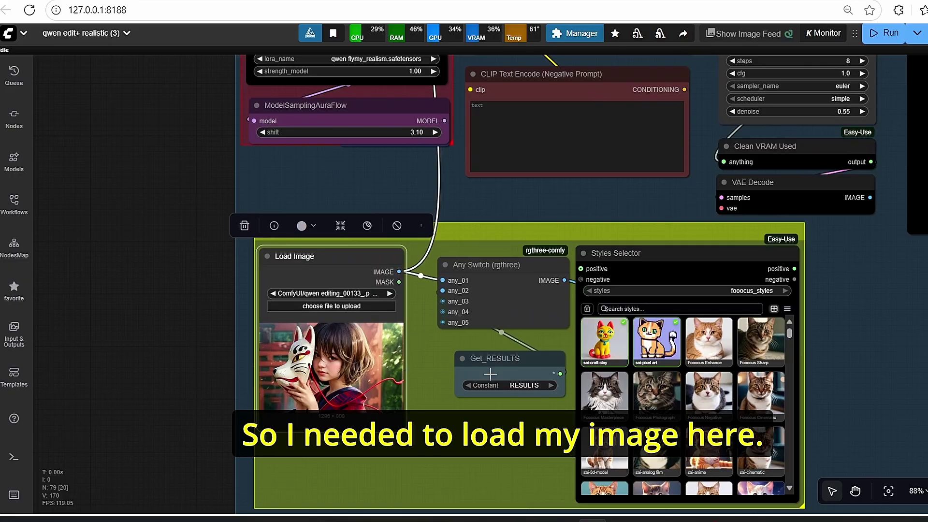
click(493, 358)
key(ctrl+b)
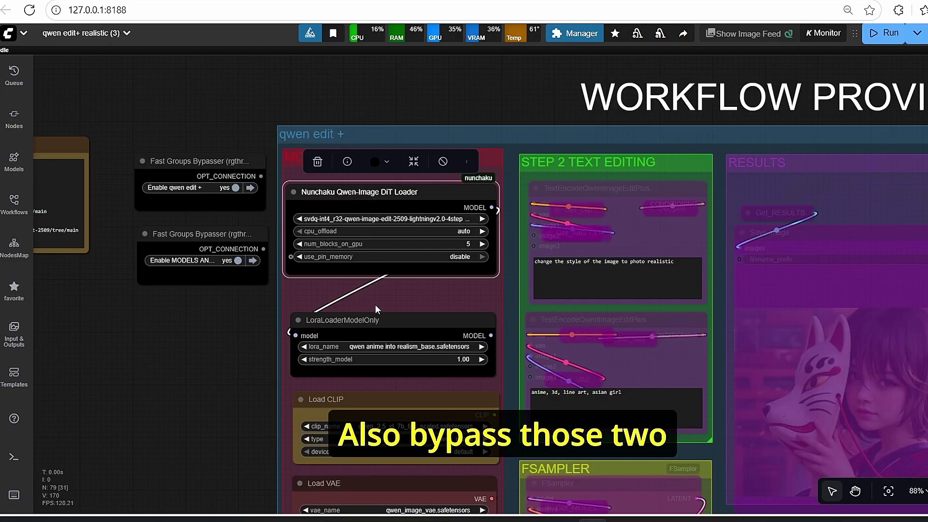
Step: Bypass the Nunchaku Qwen-Image DiT Loader and LoraLoaderModelOnly nodes in the qwen edit + group
shift+click(372, 326)
key(ctrl+b)
scroll(190, 425, down, 5)
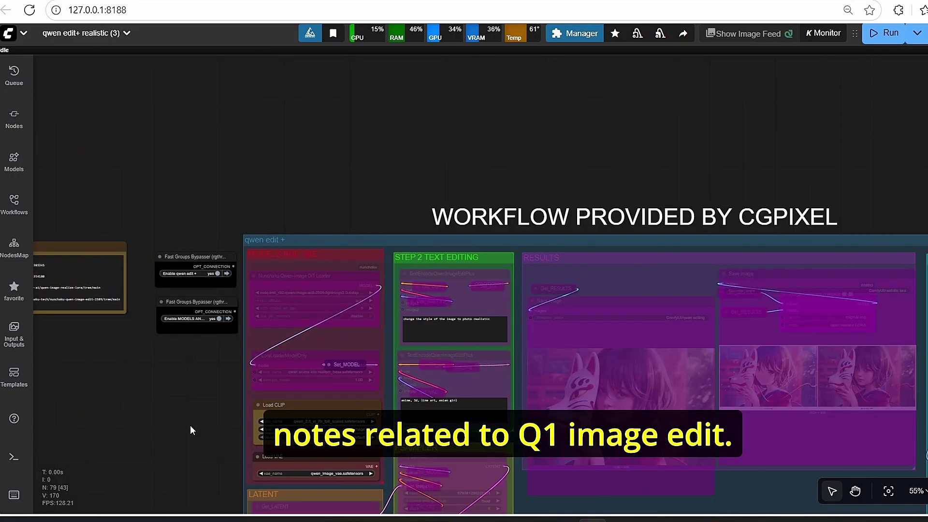
Step: Review the qwen image group and the link from Load Image to Any Switch in its prompting group
drag(190, 426, 272, 284)
scroll(271, 285, down, 5)
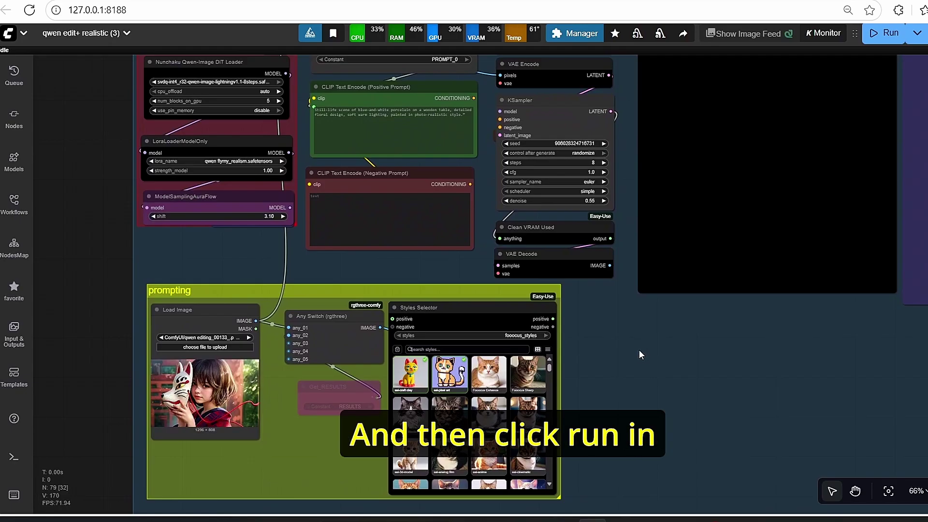
scroll(639, 356, down, 2)
drag(199, 246, 99, 276)
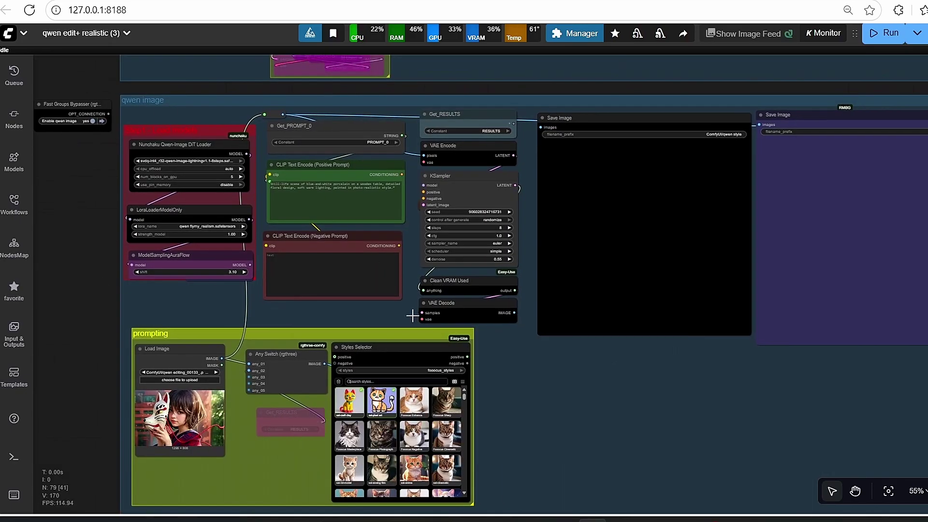
scroll(324, 347, up, 3)
scroll(157, 367, up, 3)
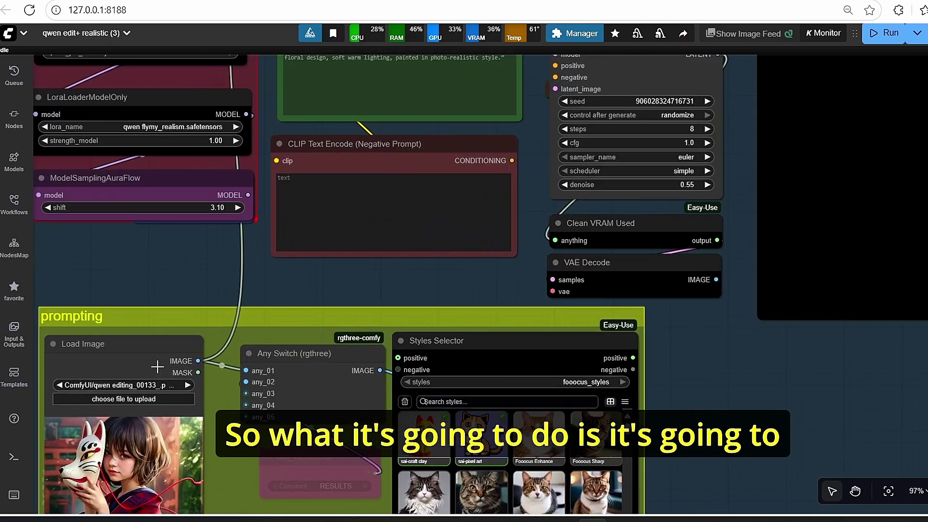
click(149, 362)
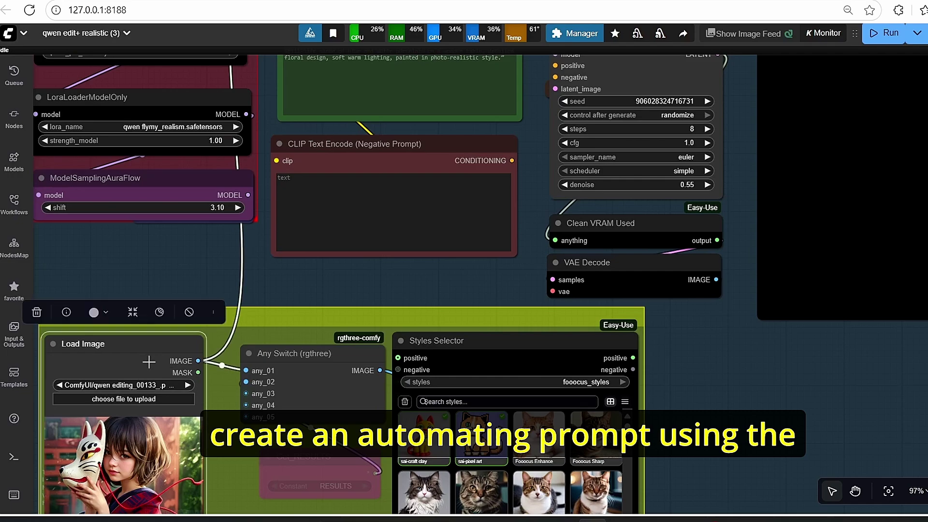
click(354, 380)
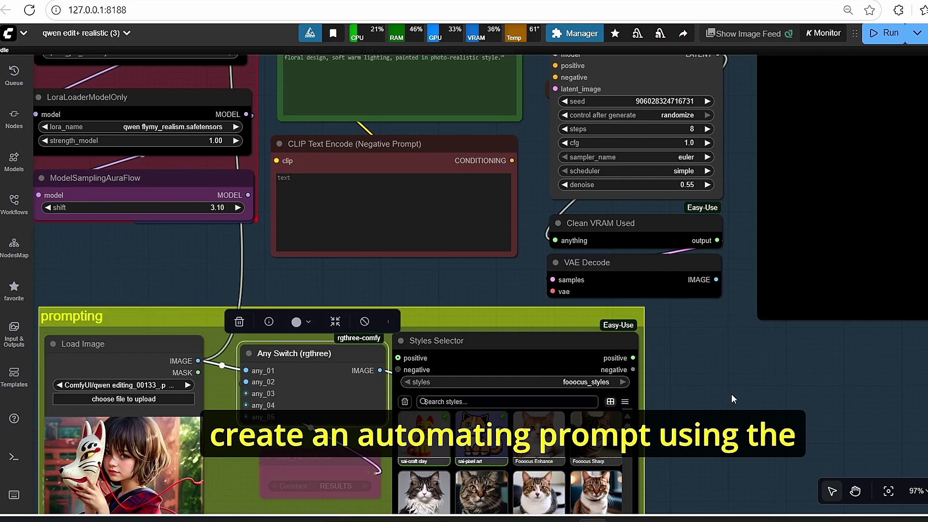
Step: Deselect the sai-craft clay and sai-pixel art styles in the Styles Selector and select Fooocus Cinematic
drag(738, 443, 715, 290)
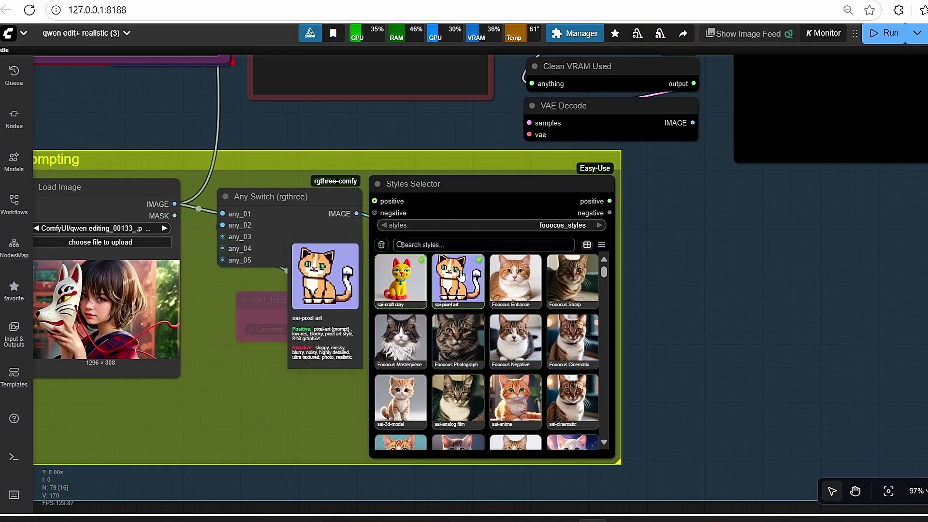
click(414, 285)
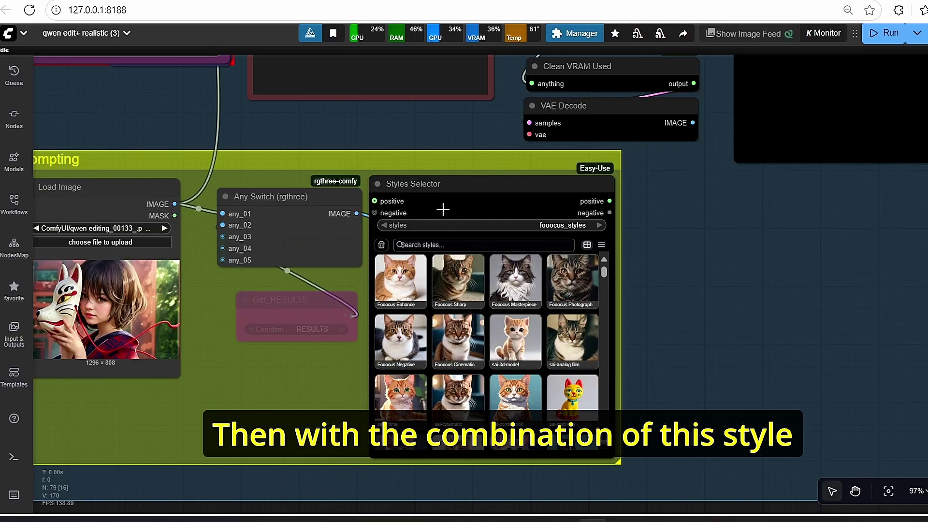
click(458, 340)
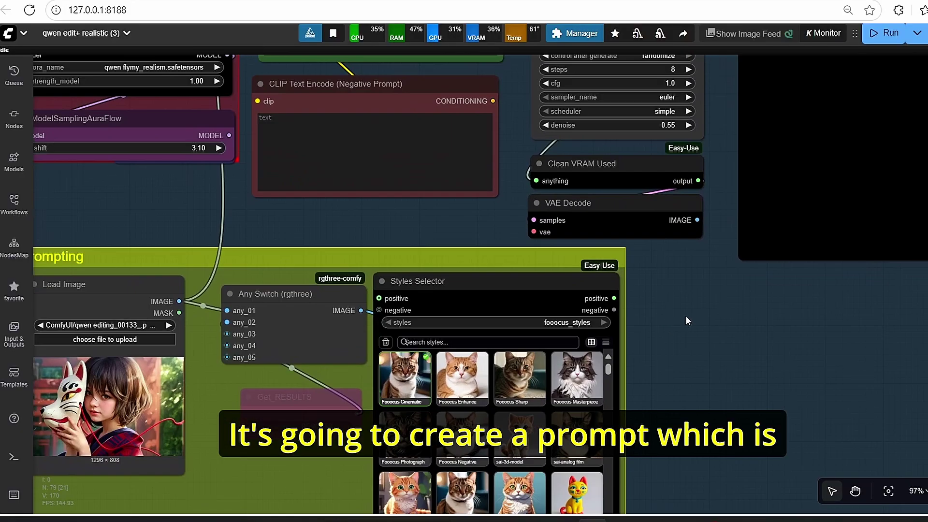
Step: Trace the prompt path from Get_PROMPT_0 through the positive CLIP Text Encode node to the KSampler
scroll(742, 355, down, 4)
drag(547, 309, 528, 401)
scroll(541, 221, up, 5)
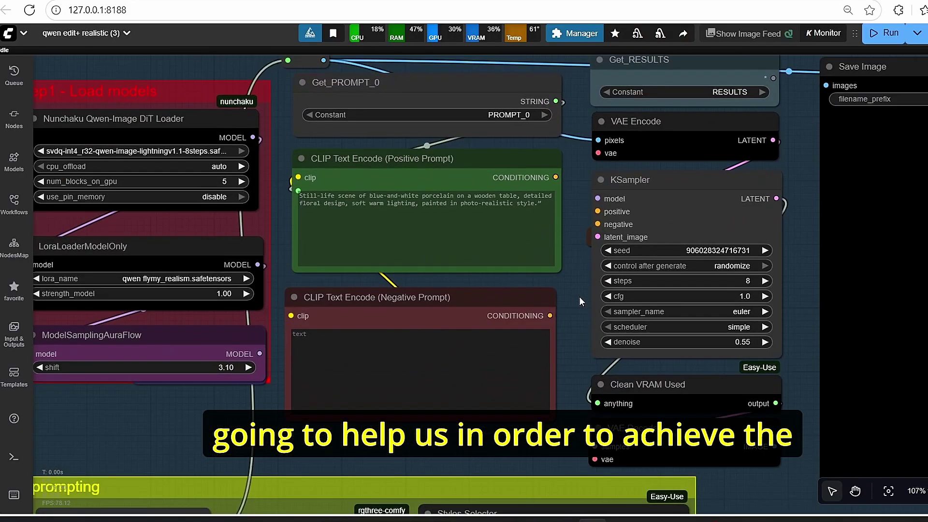
drag(579, 297, 520, 280)
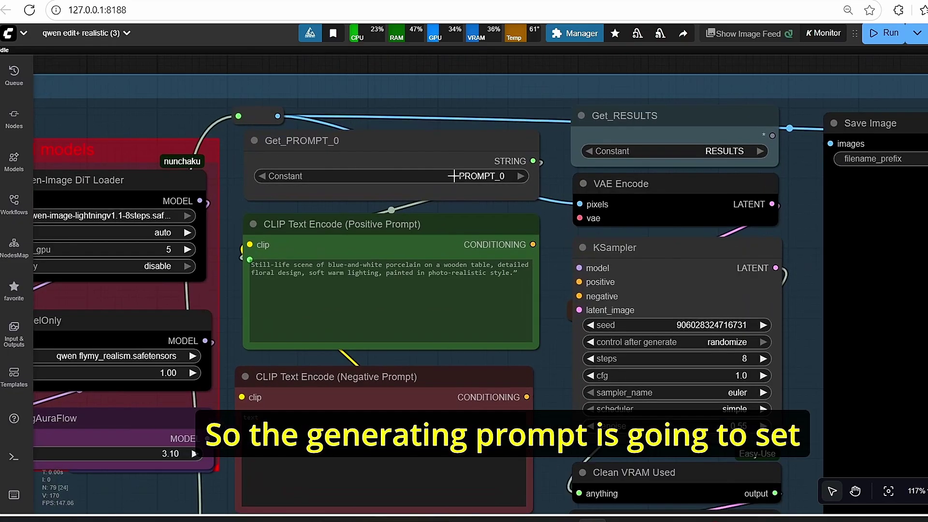
click(382, 146)
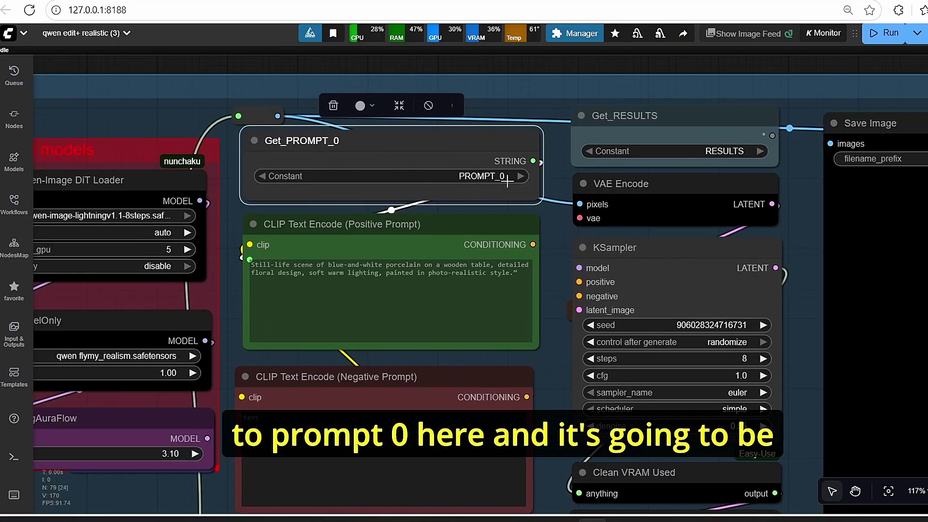
click(287, 251)
scroll(336, 241, down, 1)
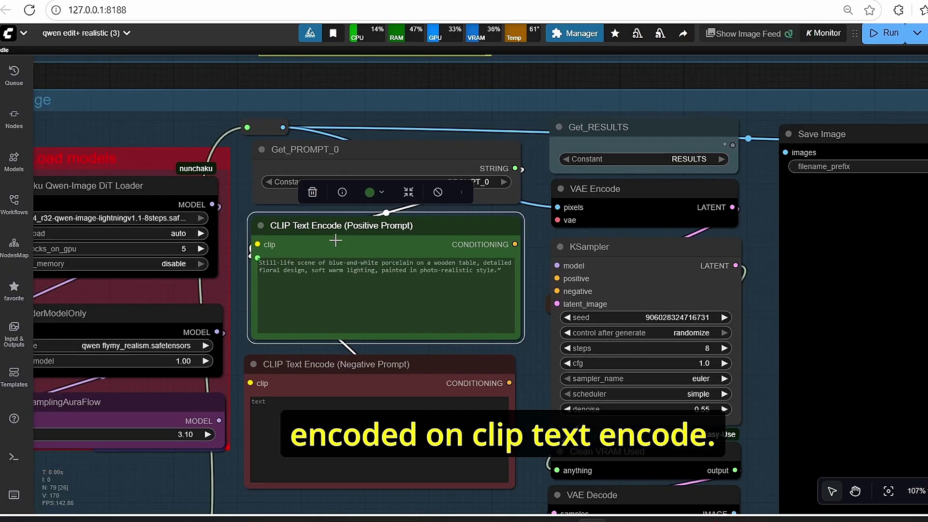
drag(465, 241, 348, 211)
scroll(348, 211, up, 2)
click(600, 265)
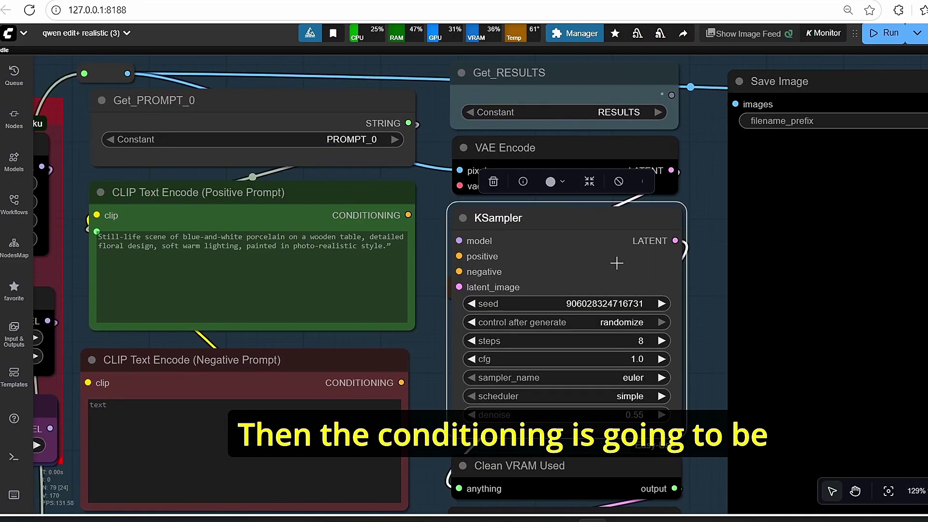
scroll(704, 309, down, 3)
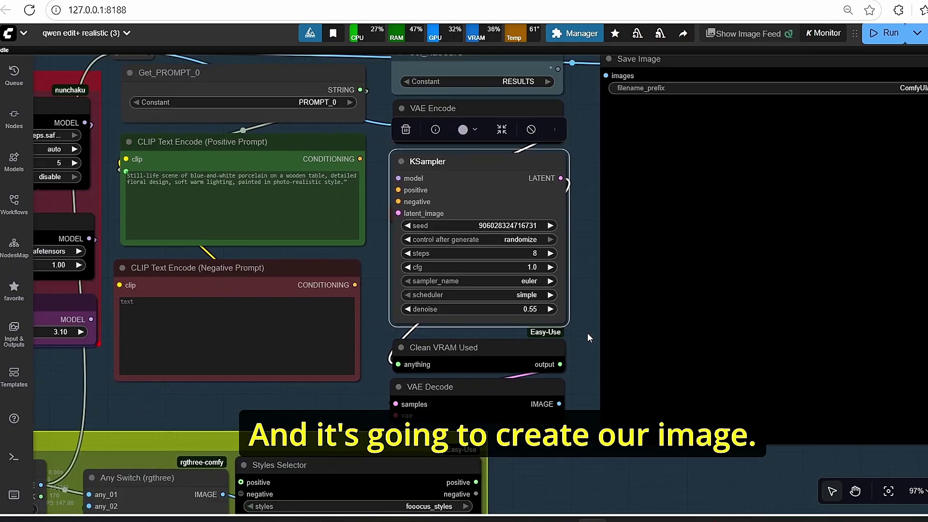
Step: Set the KSampler denoise to 0.3 in the qwen image group and run the workflow
scroll(591, 317, down, 1)
drag(588, 273, 493, 294)
scroll(494, 294, down, 2)
scroll(361, 339, up, 9)
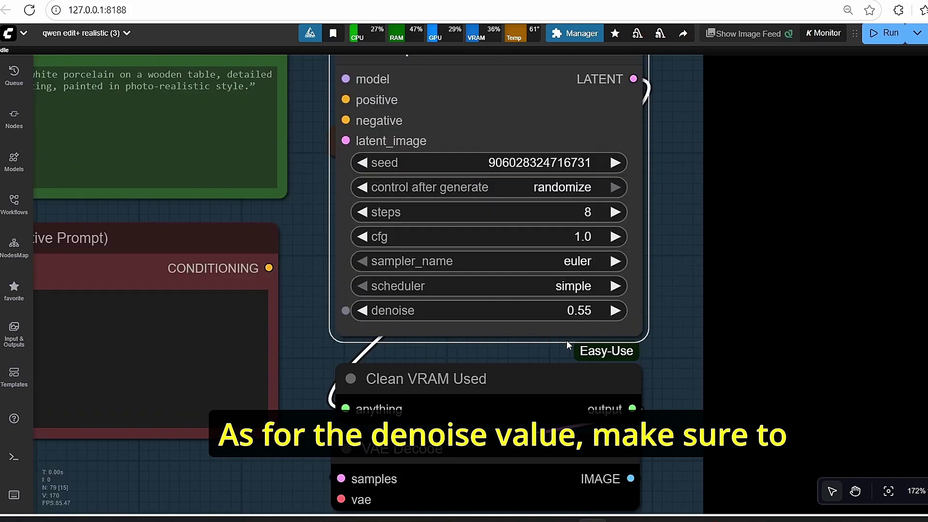
click(560, 312)
text(0)
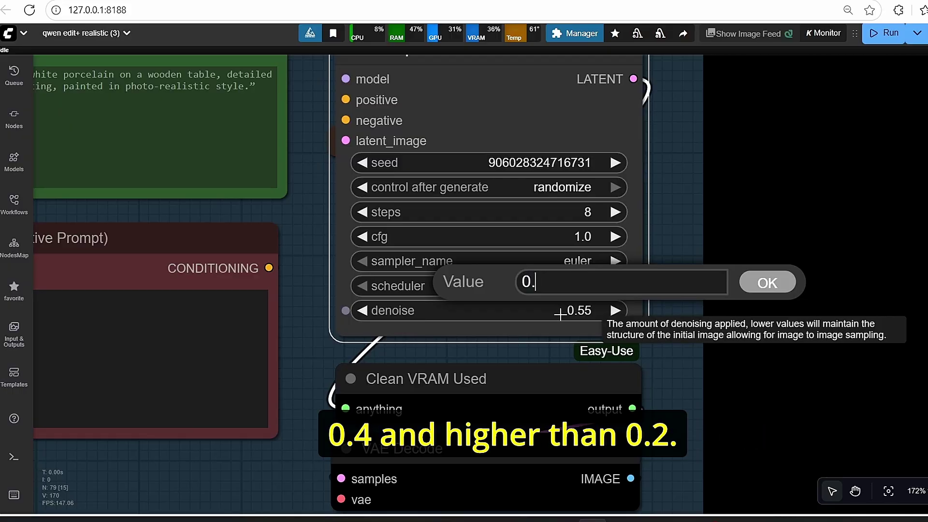
text(.3)
key(Return)
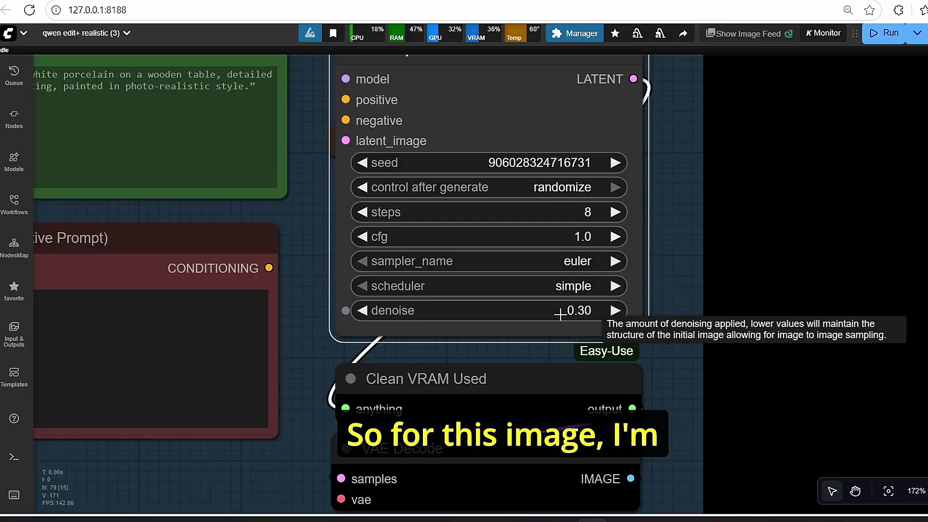
scroll(574, 372, down, 8)
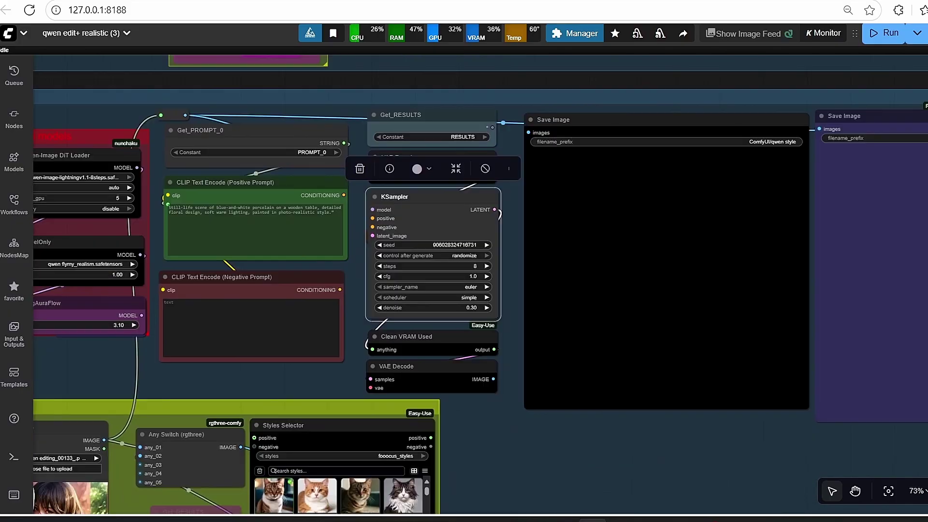
click(891, 34)
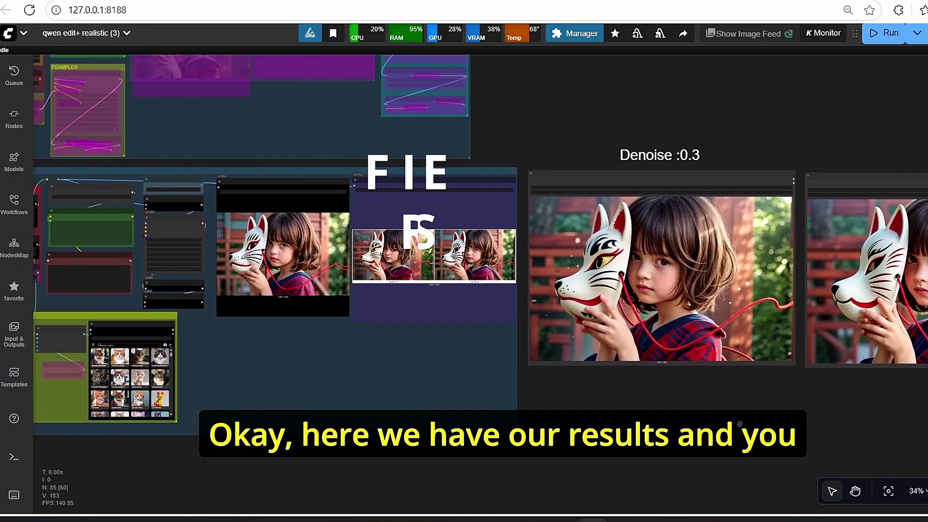
Step: Examine the fine-tuned result in the Load Image node labelled Denoise :0.3
drag(739, 424, 450, 486)
scroll(450, 409, up, 6)
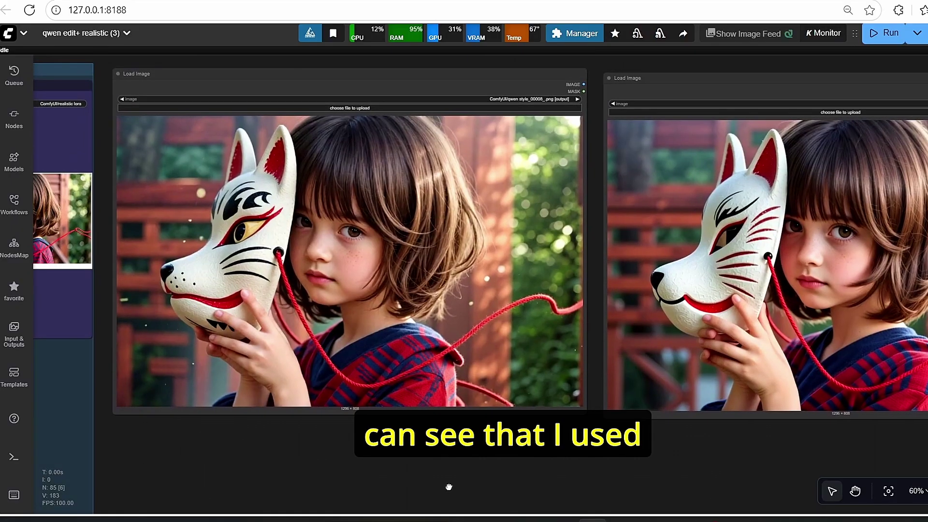
scroll(451, 485, down, 2)
drag(622, 466, 658, 433)
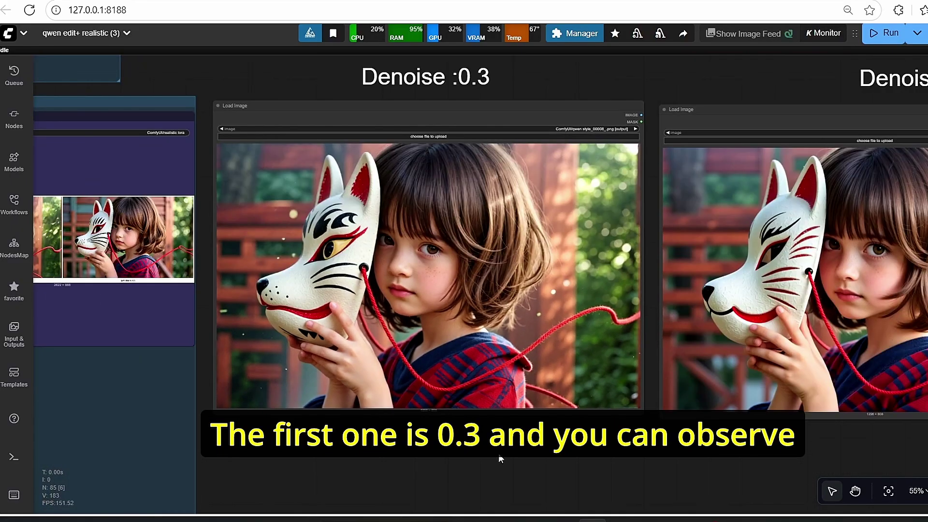
scroll(498, 453, up, 4)
scroll(498, 454, down, 2)
scroll(523, 493, down, 4)
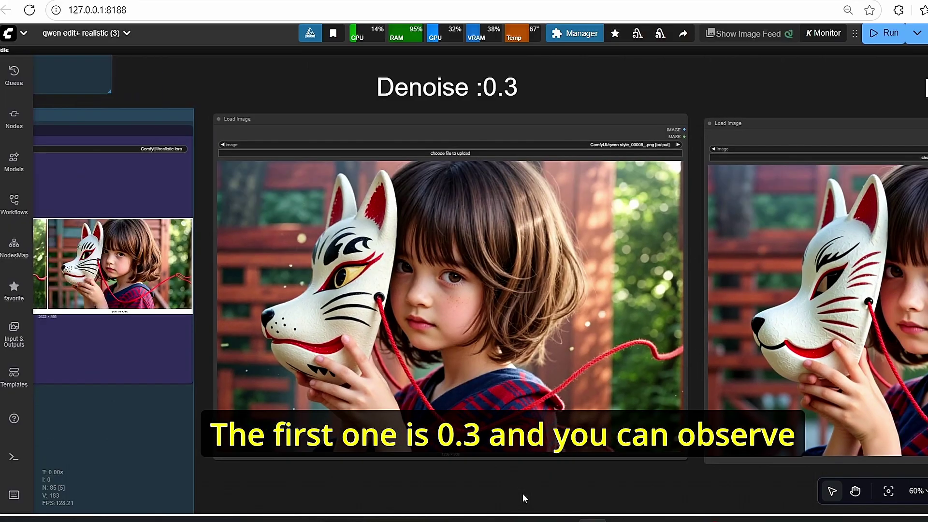
Step: Duplicate the prompting group's Load Image node, place the copy below the Denoise :0.3 image and enlarge it
drag(327, 232, 555, 83)
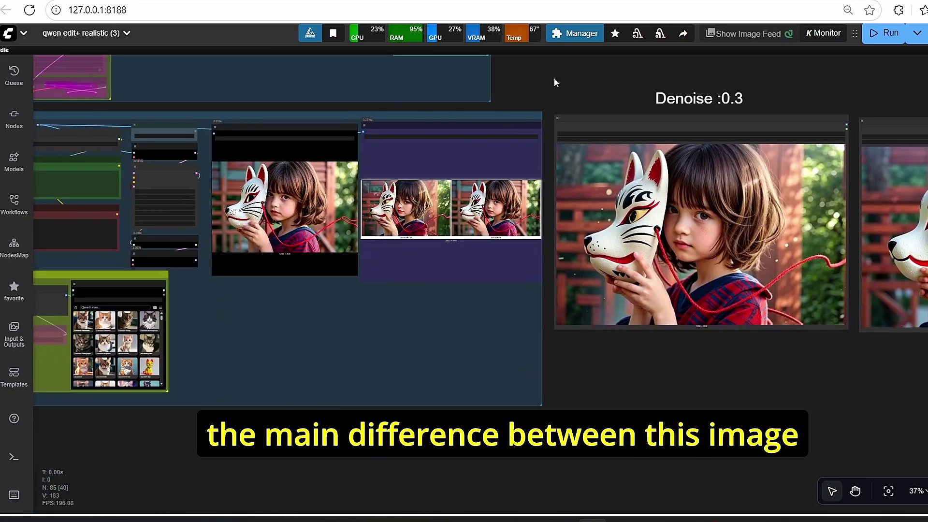
scroll(555, 83, down, 3)
click(104, 236)
alt+drag(107, 238, 568, 281)
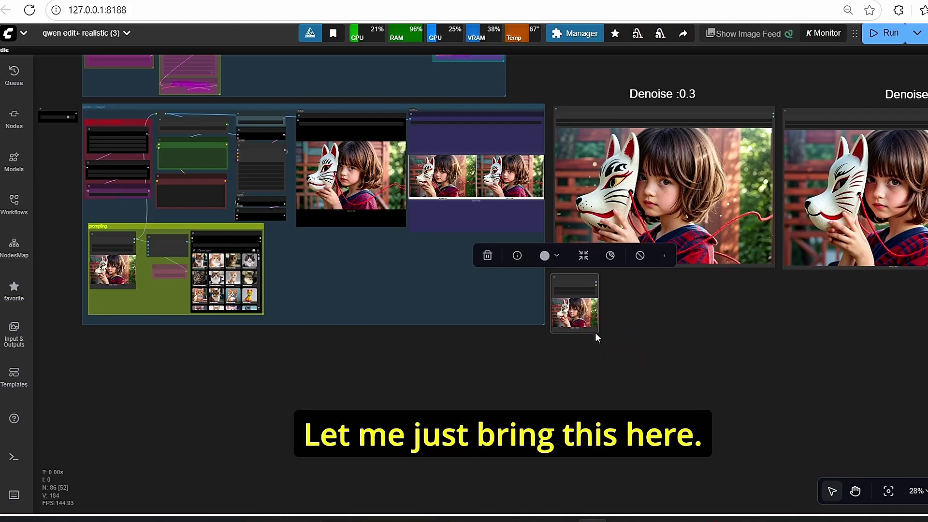
drag(597, 333, 646, 395)
Step: Compare the face in the copied source image with the Denoise :0.3 result above it
scroll(751, 303, up, 8)
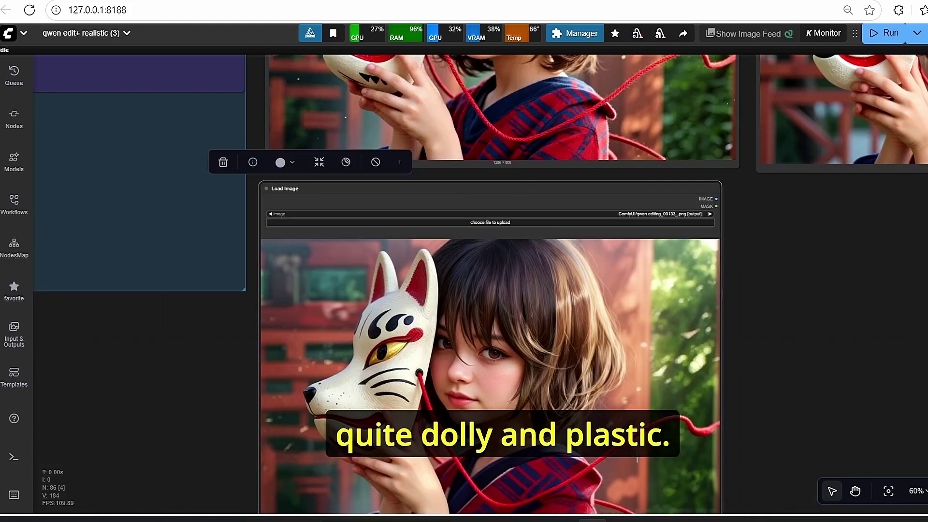
scroll(589, 447, down, 4)
drag(804, 332, 802, 451)
scroll(531, 247, up, 5)
click(562, 268)
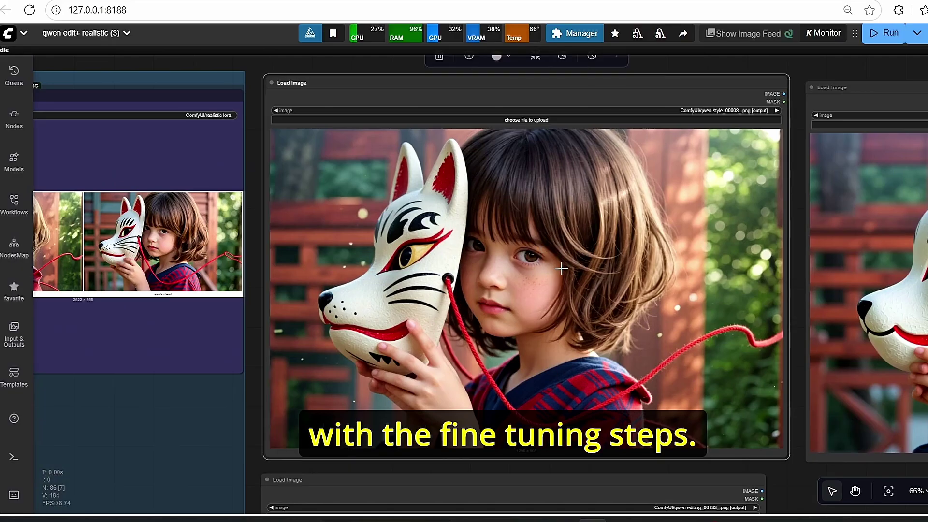
scroll(493, 308, up, 4)
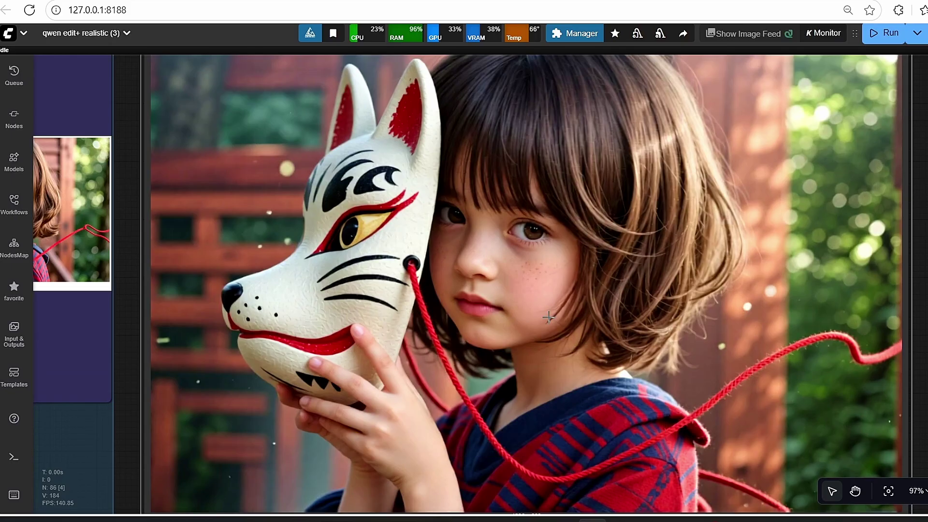
scroll(525, 293, down, 6)
scroll(526, 293, up, 5)
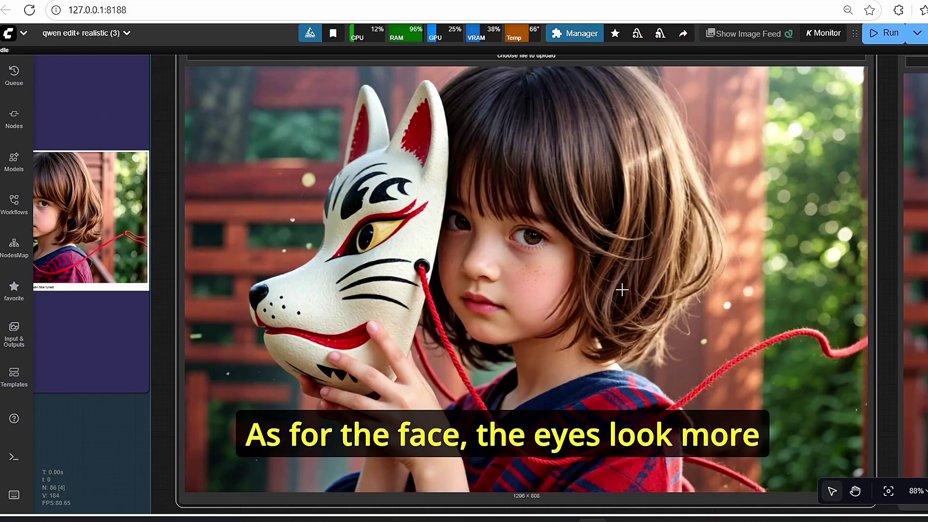
Step: Compare the eyes and skin in the source image and the Denoise :0.3 result up close
scroll(594, 263, down, 3)
scroll(566, 272, down, 4)
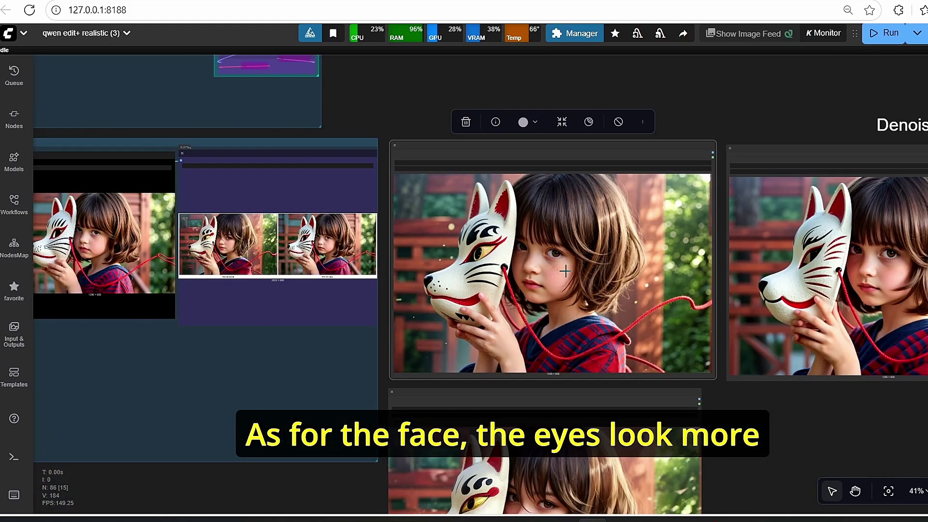
drag(763, 445, 702, 356)
scroll(466, 423, up, 9)
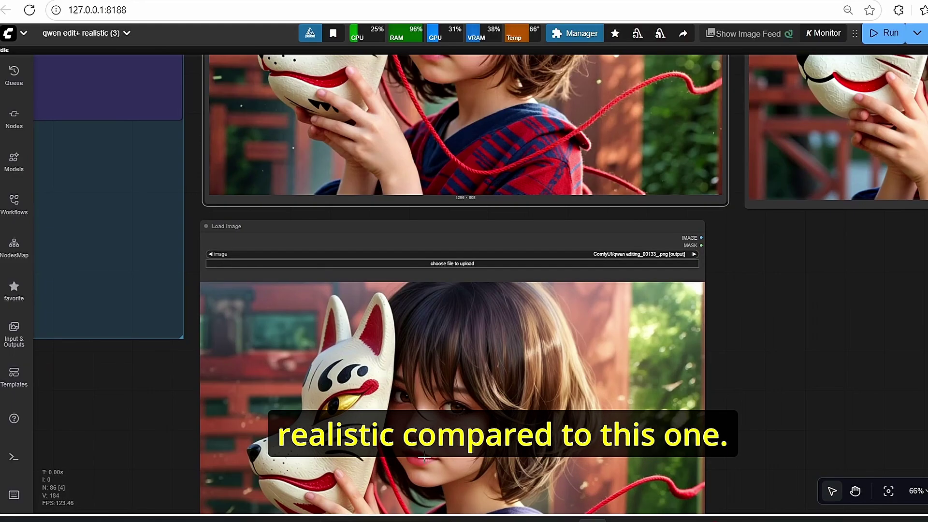
scroll(464, 424, down, 5)
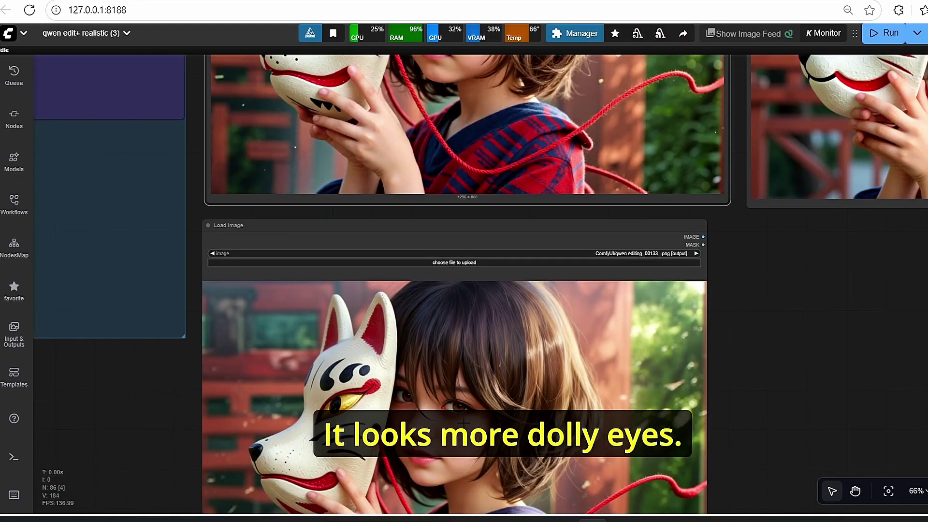
scroll(711, 357, down, 2)
scroll(515, 304, up, 10)
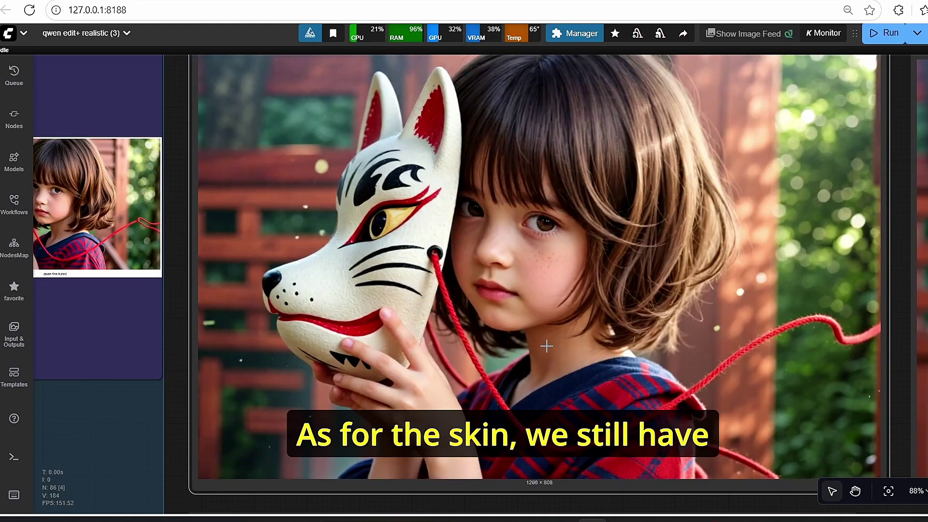
scroll(514, 304, up, 3)
scroll(484, 317, down, 5)
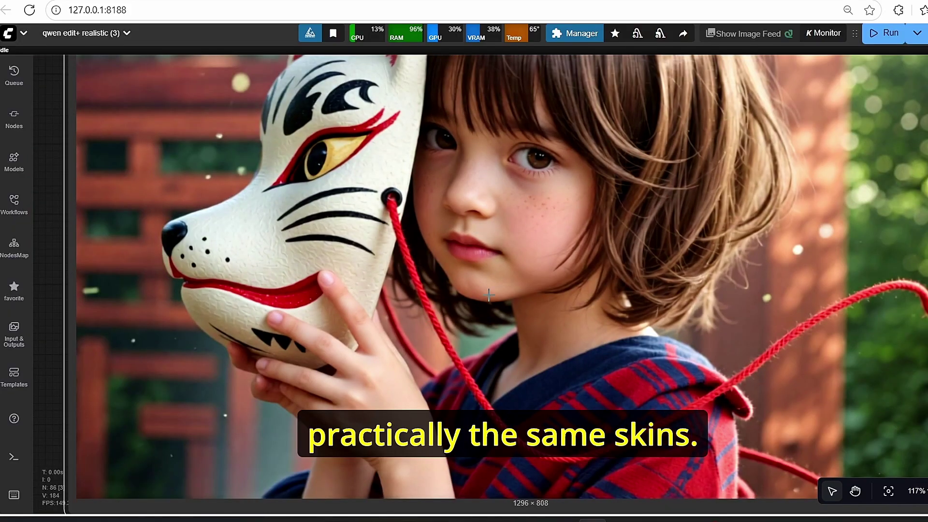
scroll(489, 294, down, 4)
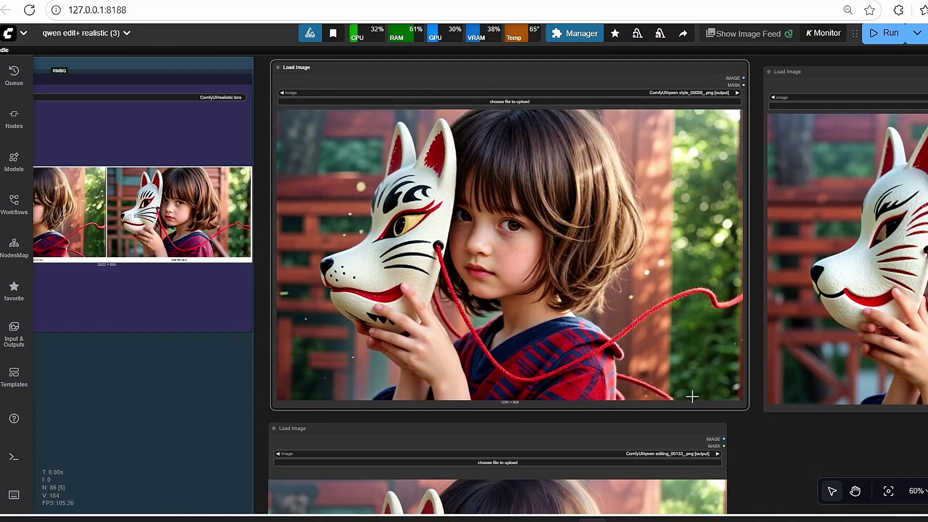
Step: Examine the face and expression in the Denoise 0.4 result
scroll(450, 307, up, 5)
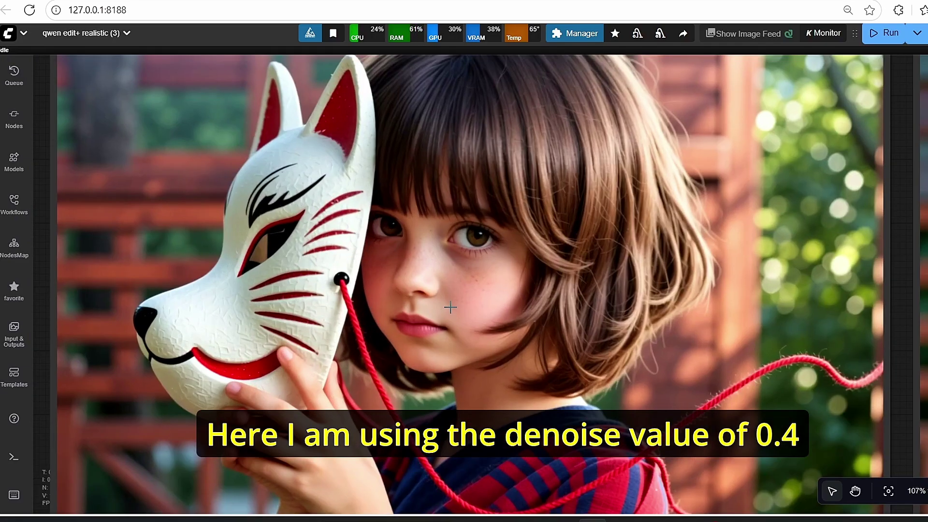
scroll(450, 307, down, 5)
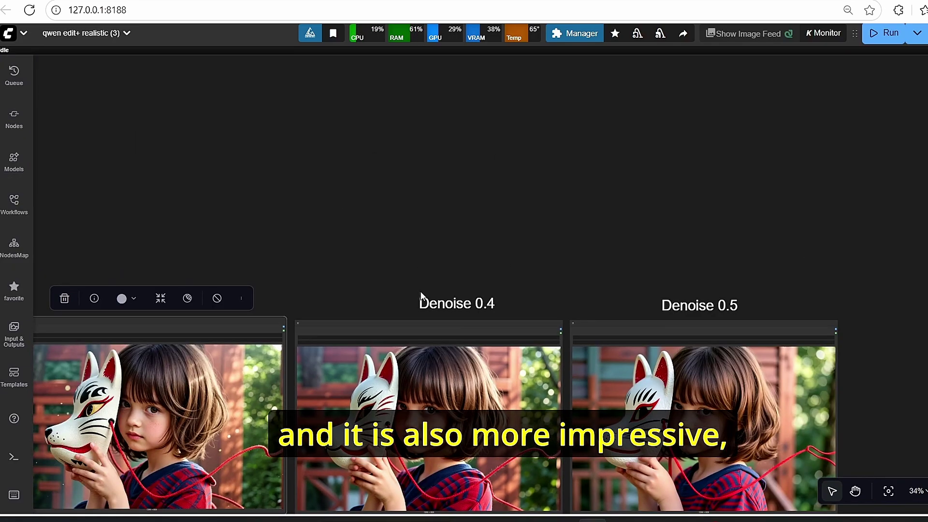
drag(420, 291, 439, 121)
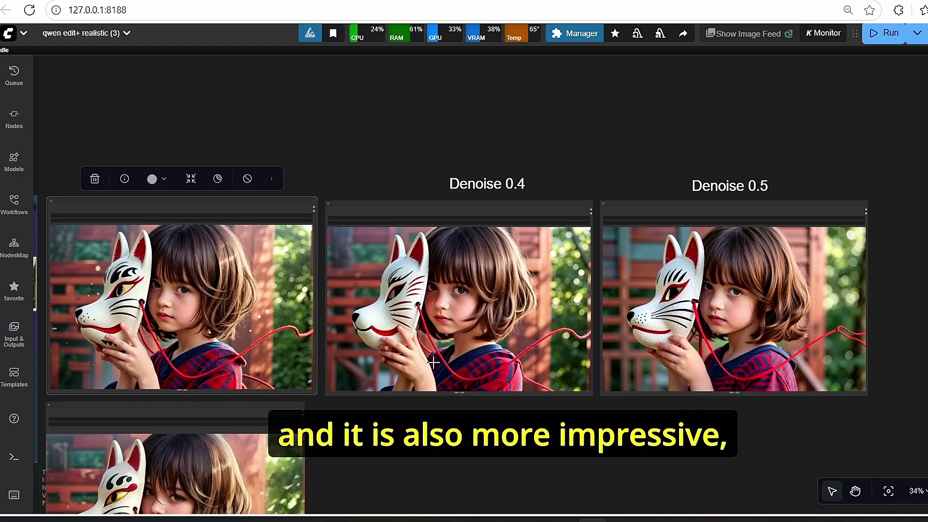
scroll(433, 361, up, 3)
drag(344, 313, 385, 311)
scroll(506, 286, up, 4)
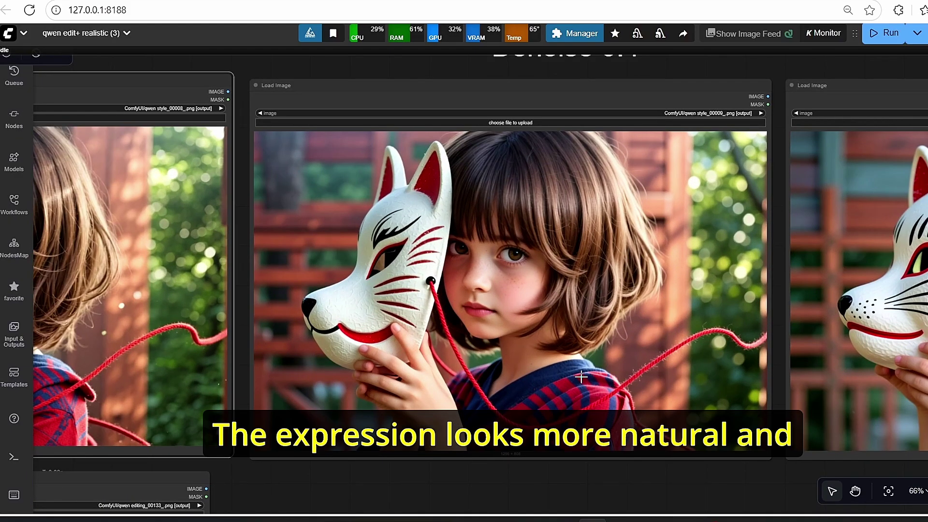
drag(651, 499, 773, 434)
Step: Inspect the mask and clothing details of the Denoise 0.5 result against the Denoise 0.4 image
drag(492, 450, 636, 451)
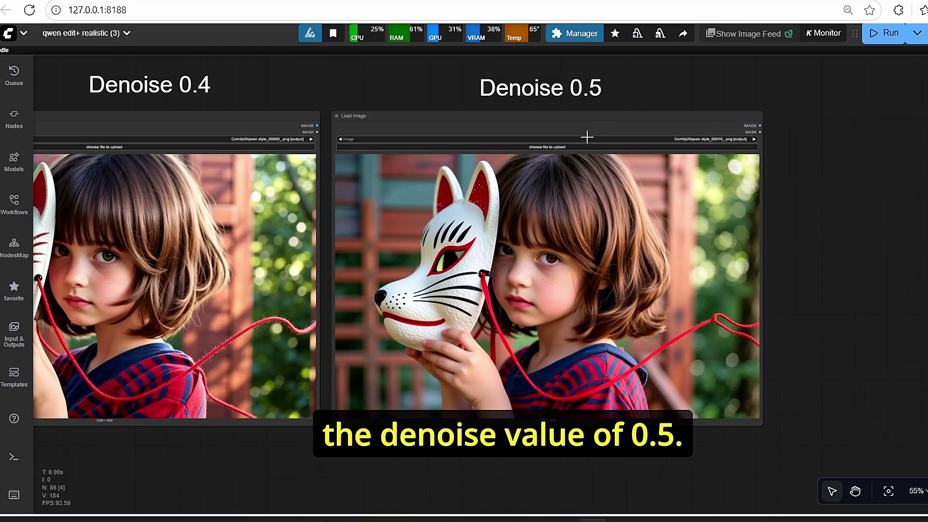
scroll(450, 382, up, 6)
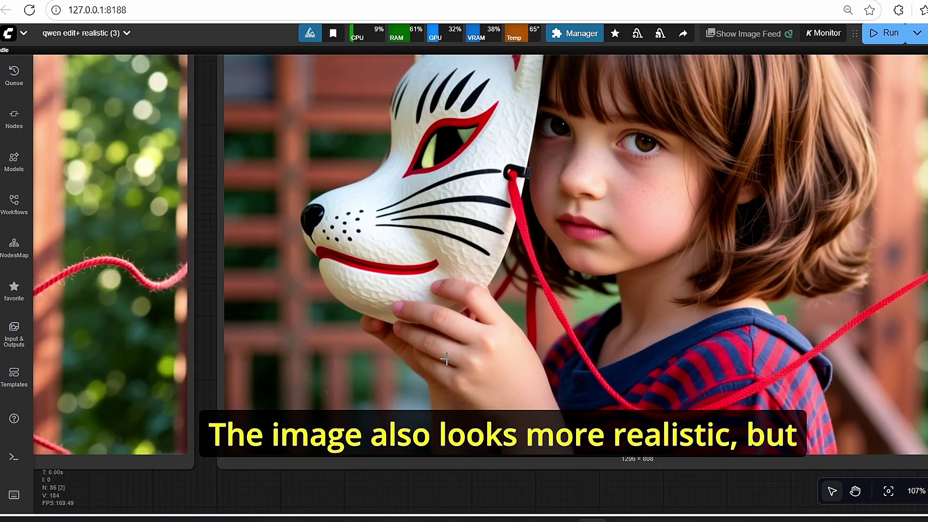
scroll(447, 359, down, 5)
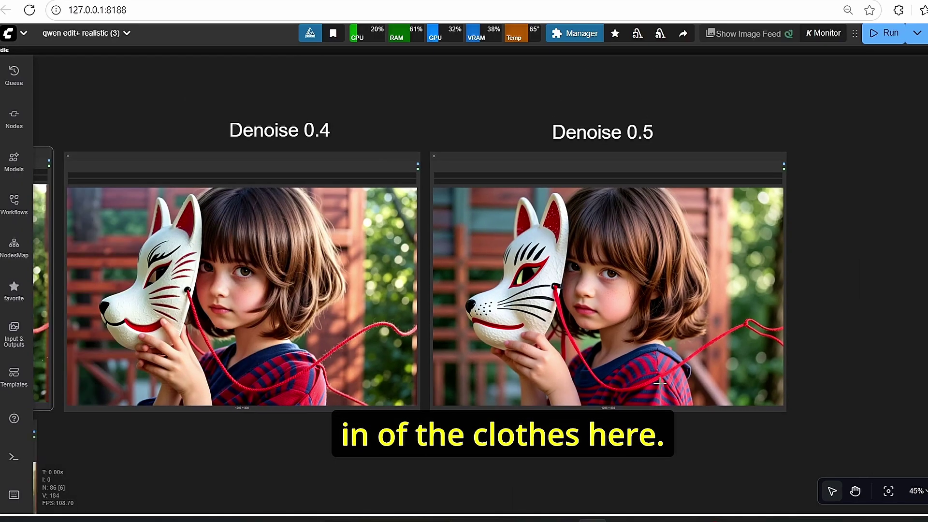
drag(389, 479, 429, 423)
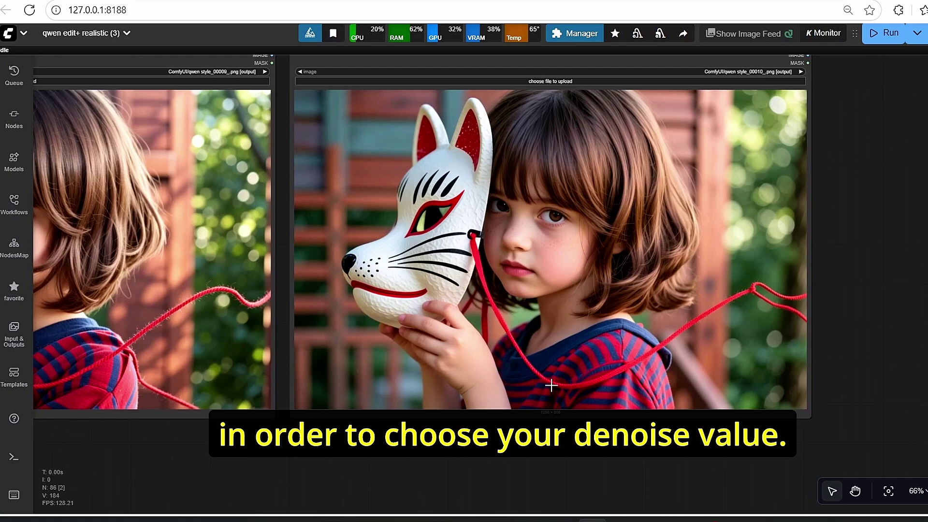
scroll(600, 367, down, 3)
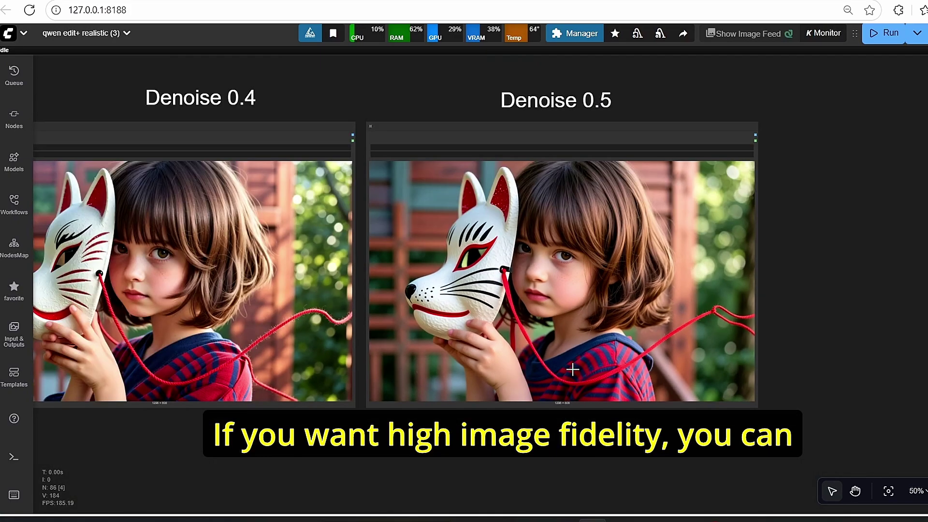
Step: Compare the Denoise :0.3, 0.4 and 0.5 results side by side for fidelity and realism
drag(284, 468, 700, 443)
drag(609, 433, 748, 491)
click(510, 183)
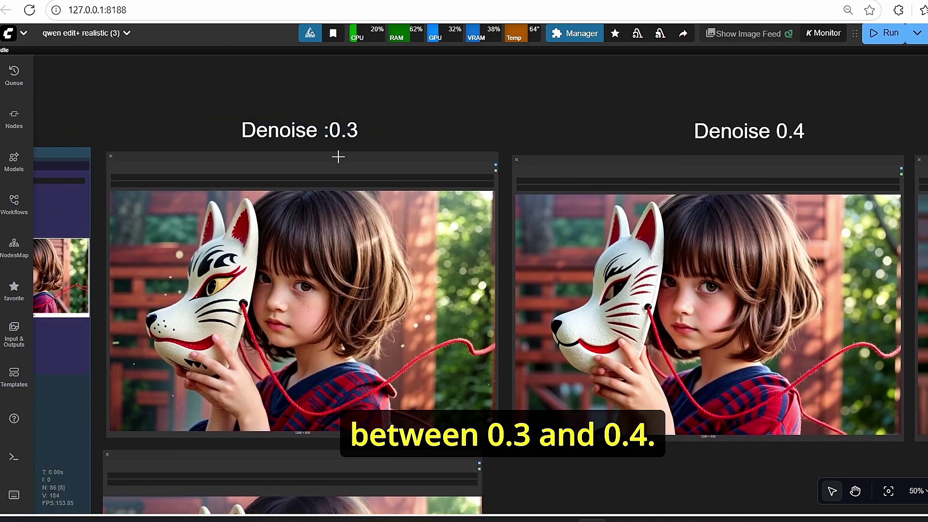
drag(573, 99, 562, 96)
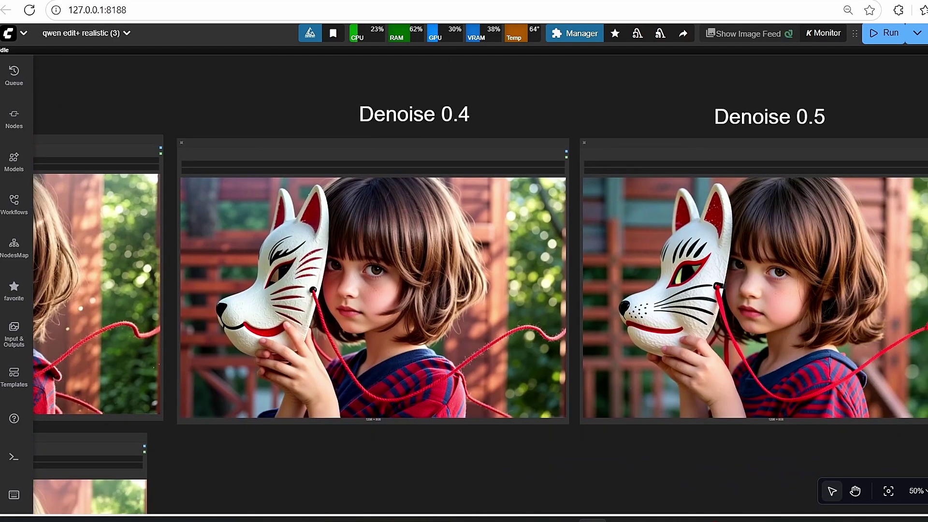
drag(586, 129, 448, 80)
scroll(857, 254, up, 3)
scroll(857, 253, down, 4)
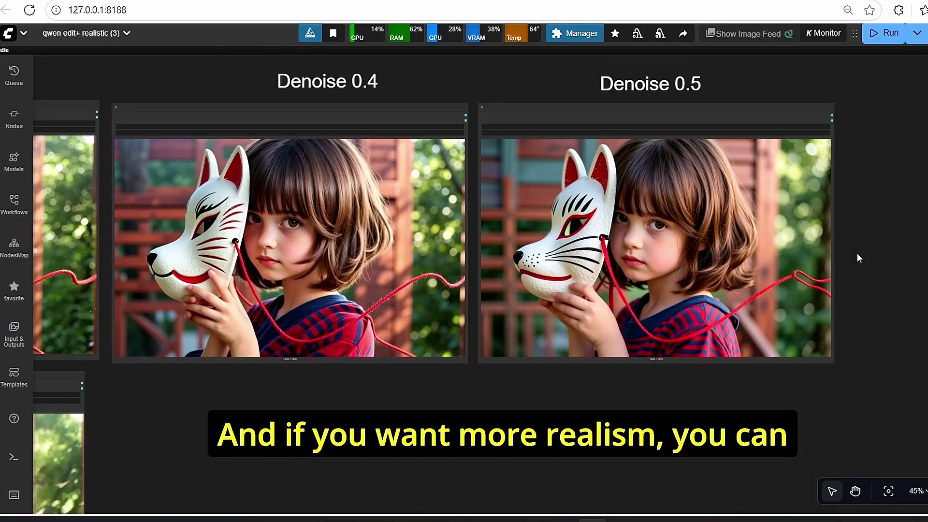
drag(857, 253, 801, 258)
scroll(639, 161, up, 4)
scroll(657, 150, down, 2)
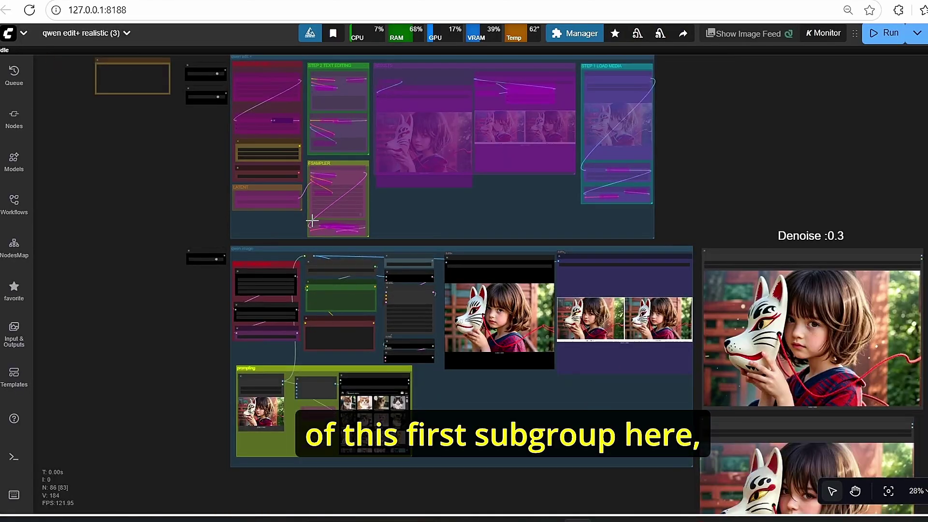
Step: Review the workflow's first subgroup and browse the original versus qwen realistic LORA comparisons in the image viewer
scroll(213, 312, down, 2)
scroll(530, 181, up, 1)
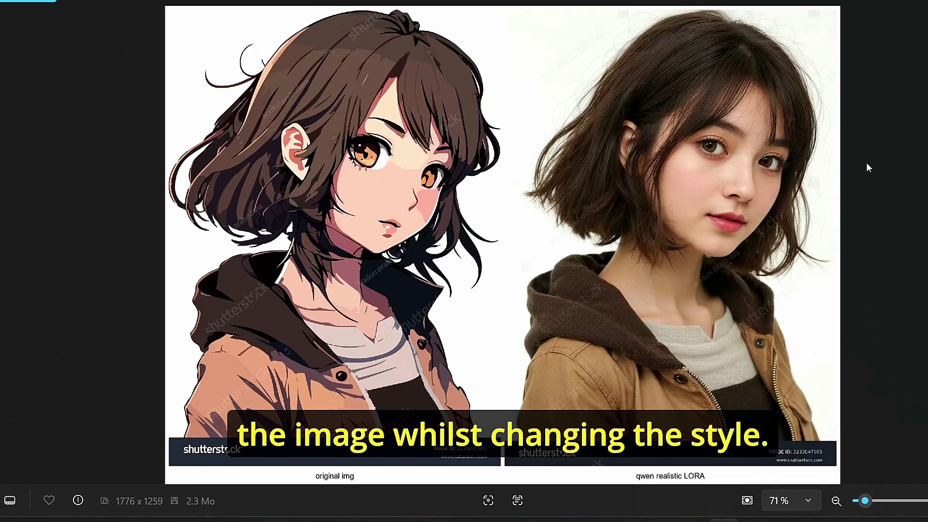
key(Right)
key(Left)
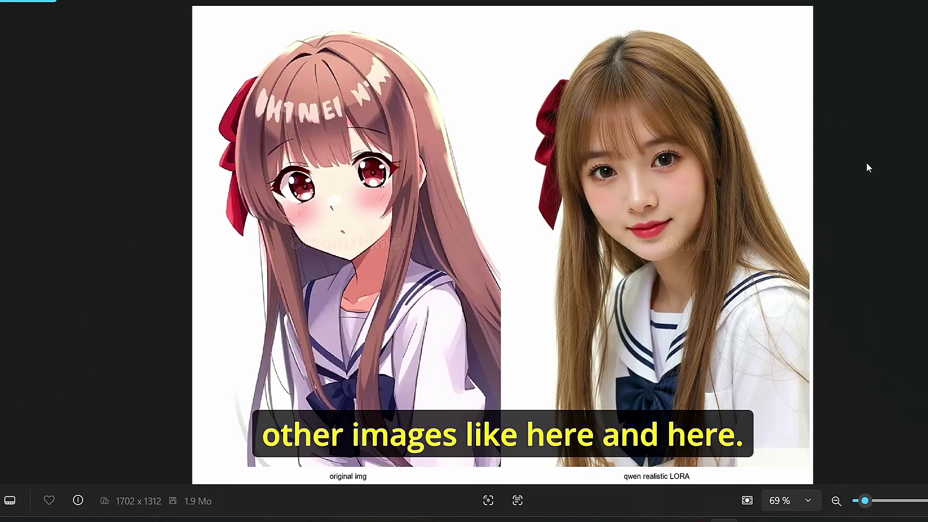
Step: View the original versus qwen realistic LORA comparison of the girl under cherry blossoms, and switch to File Explorer's qwen realistic folder
key(Right)
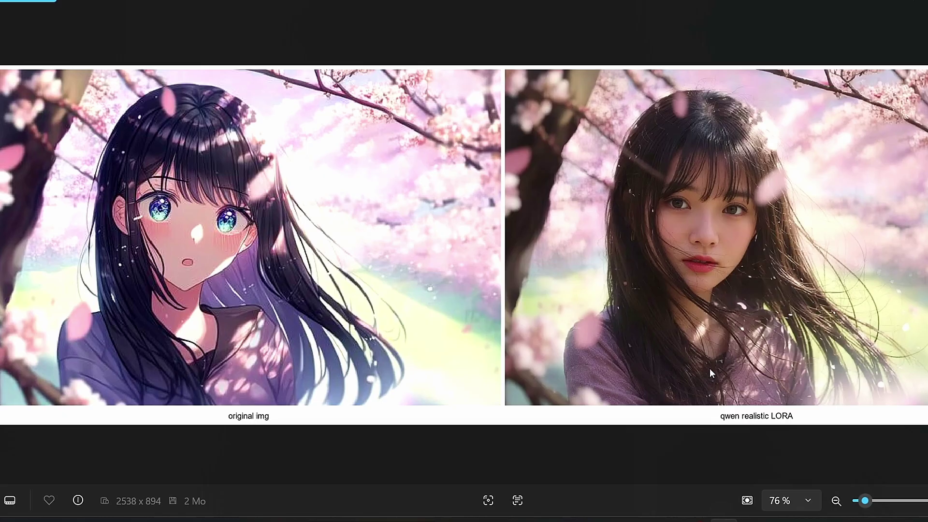
mouse_move(605, 521)
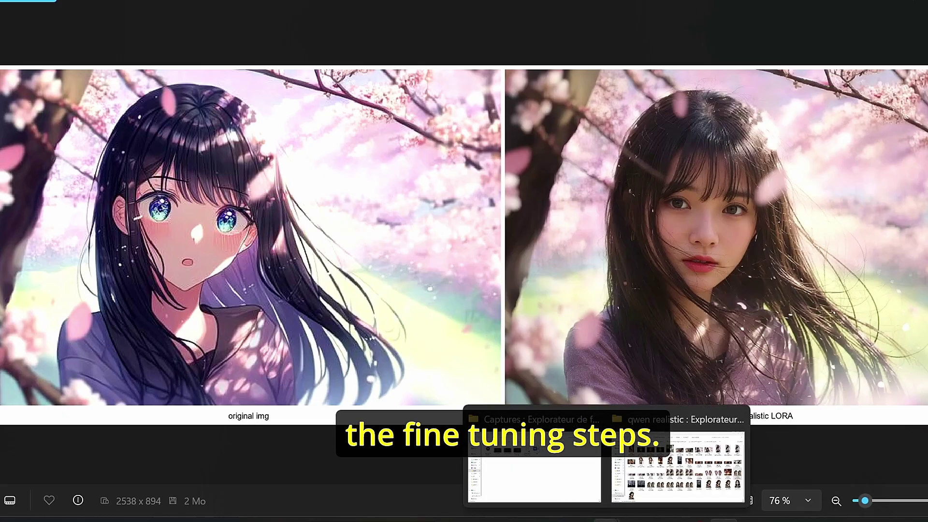
click(662, 498)
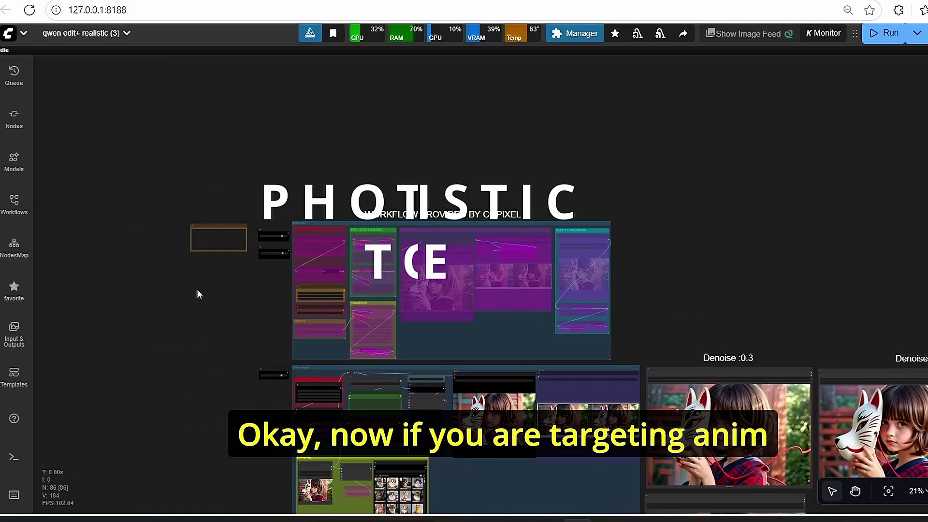
Step: Enable the qwen edit + group with its Fast Groups Bypasser node
scroll(273, 278, up, 9)
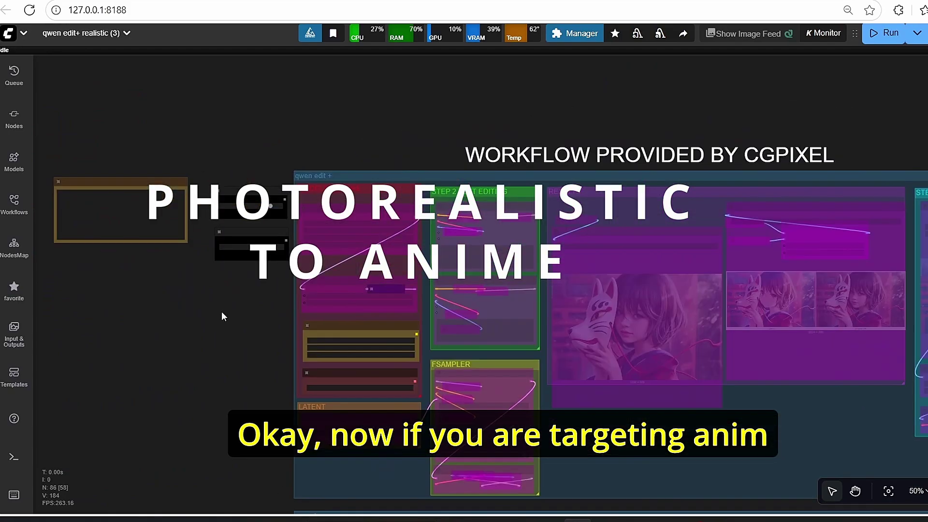
drag(243, 299, 177, 303)
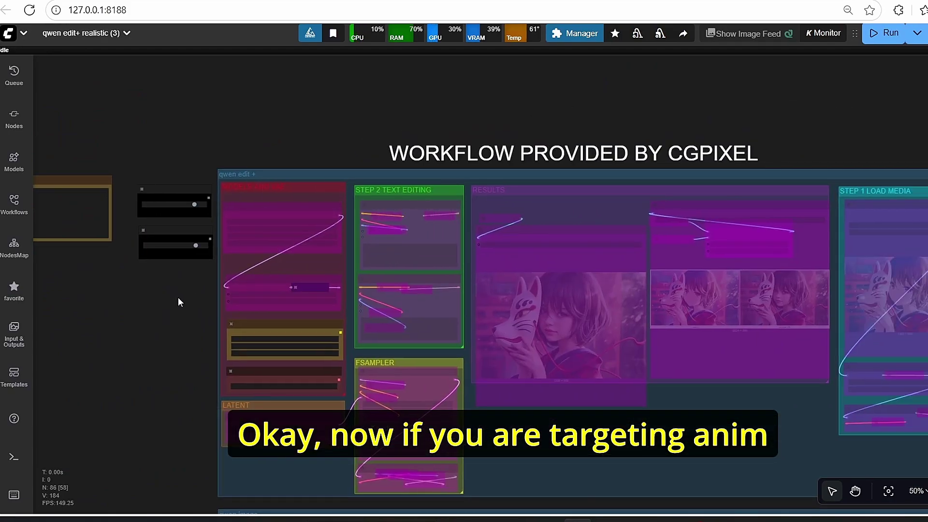
click(195, 203)
scroll(197, 209, up, 3)
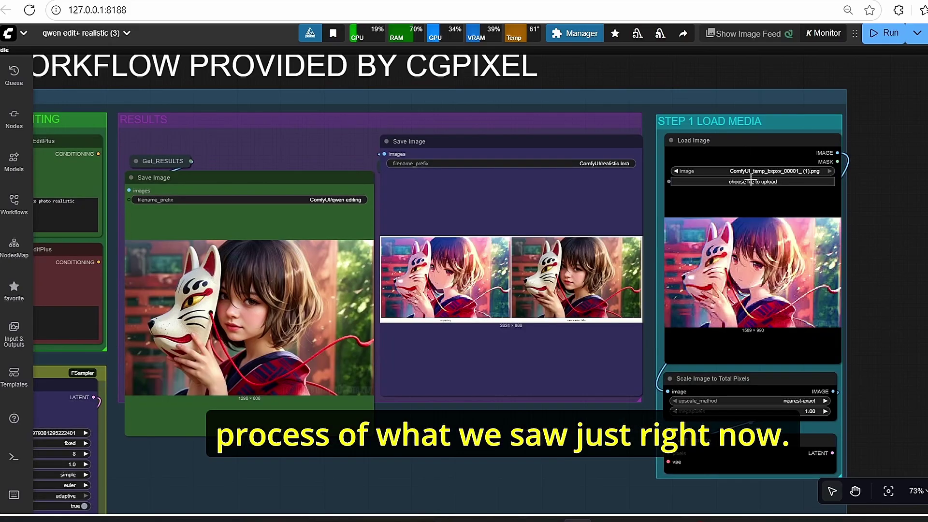
Step: Upload ComfyUI_00035_ into the Load Image node of the STEP 1 LOAD MEDIA group
scroll(759, 181, up, 3)
click(759, 182)
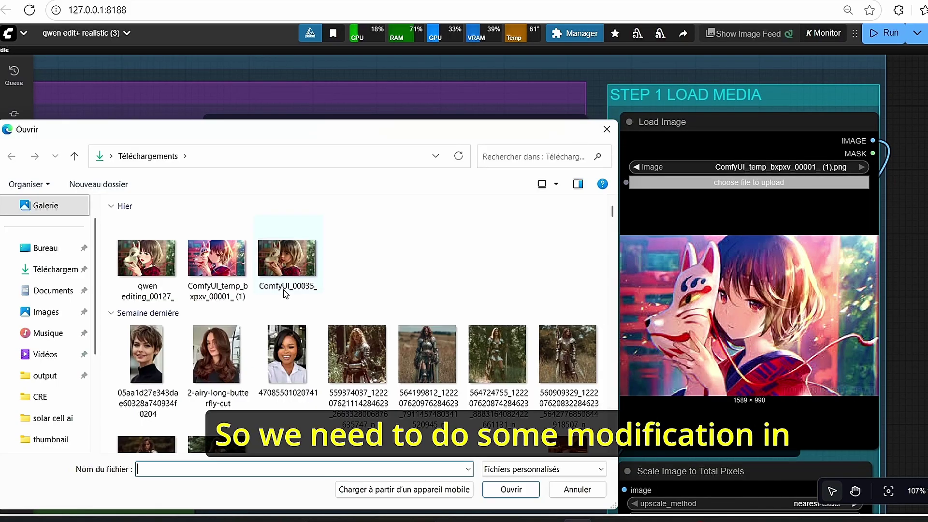
double_click(299, 279)
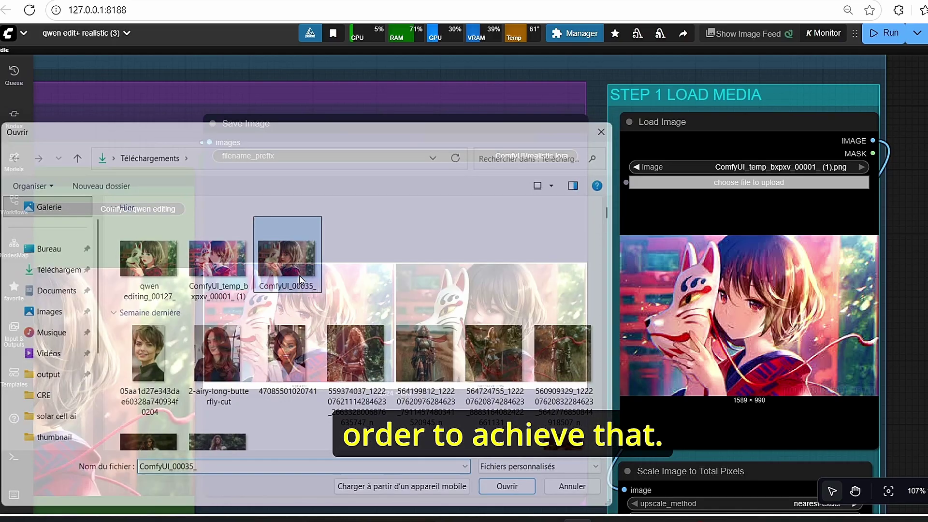
Step: Upload the photo of the blonde woman in armour with a sword into the STEP 1 Load Image node and inspect it
click(824, 183)
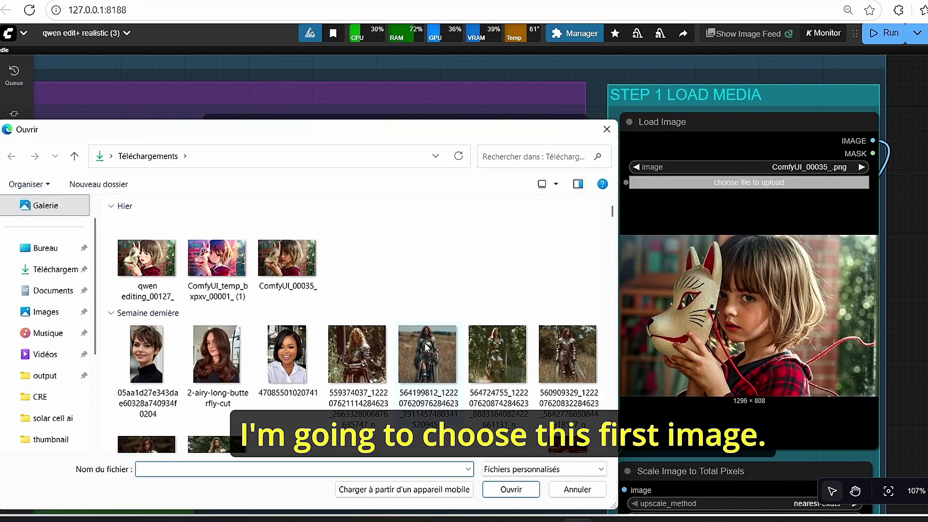
double_click(357, 354)
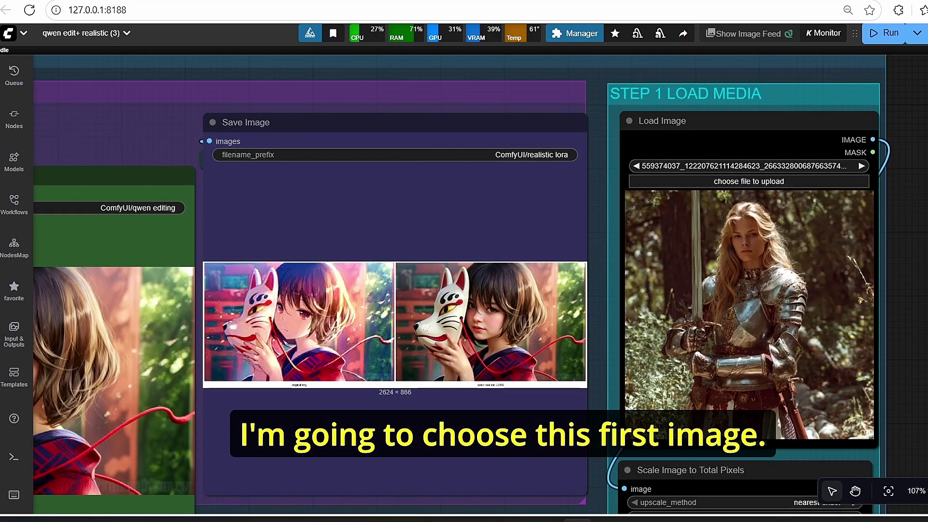
scroll(725, 290, up, 3)
scroll(872, 346, down, 5)
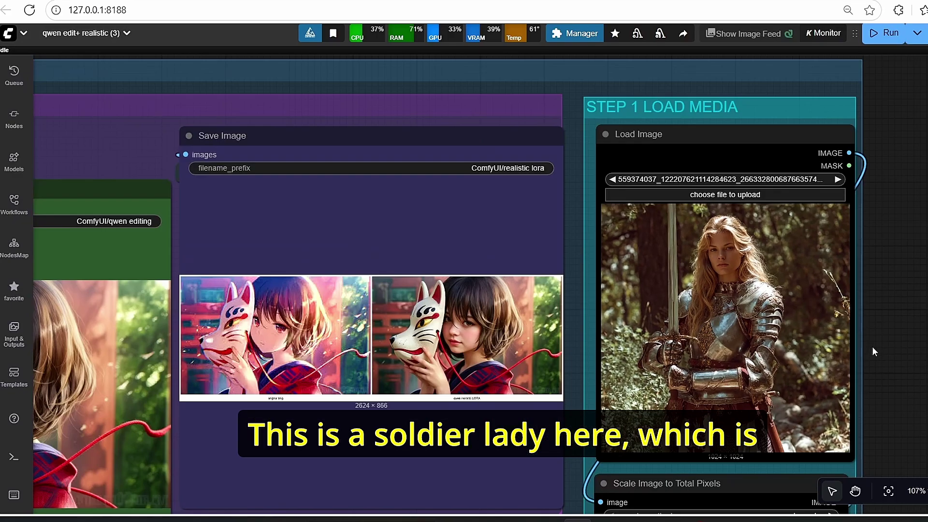
drag(882, 392, 790, 392)
scroll(793, 391, up, 5)
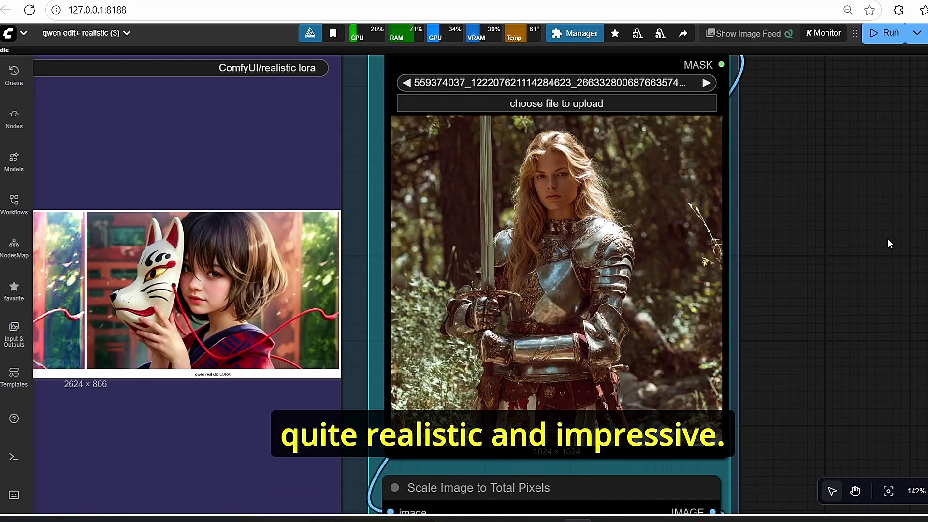
Step: Set the LoRA in the qwen edit + group's LoraLoaderModelOnly node to qwen edit +ColorManga_base.safetensors
scroll(887, 244, down, 6)
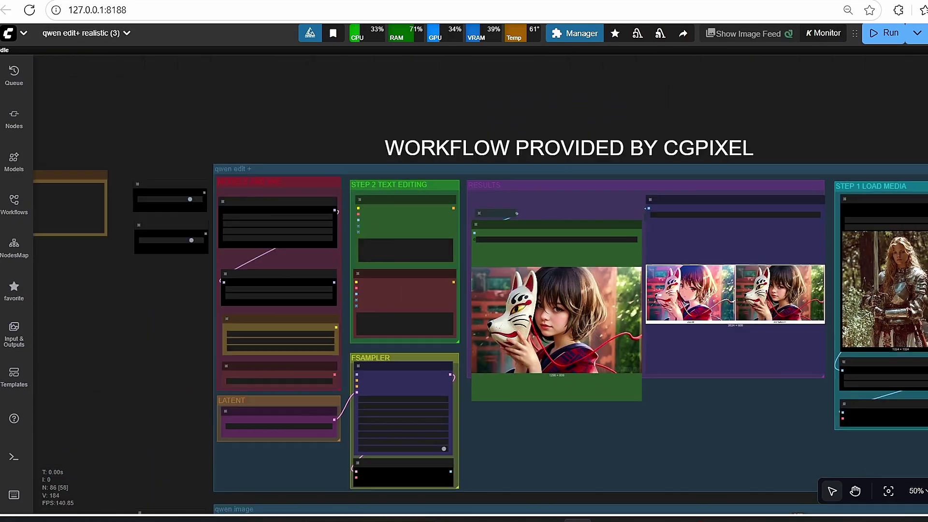
drag(117, 242, 339, 271)
scroll(339, 271, down, 2)
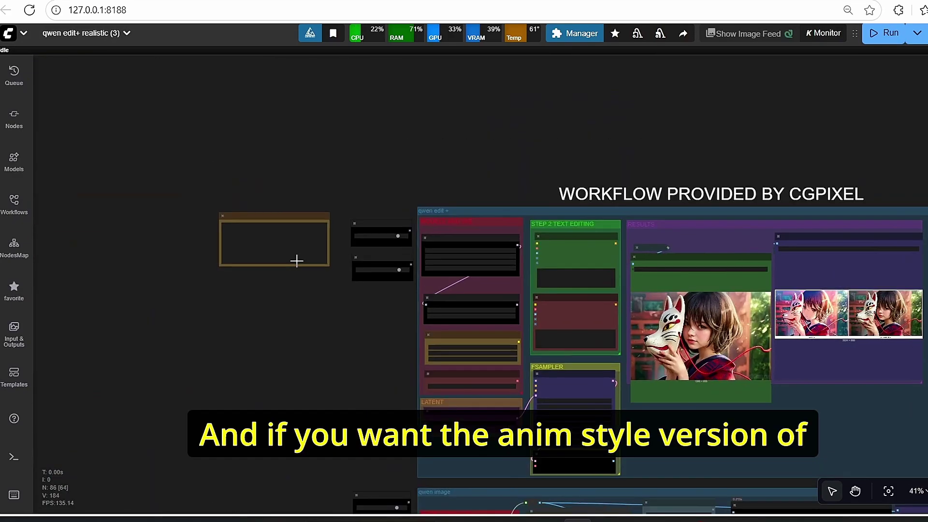
scroll(330, 279, up, 6)
scroll(344, 311, up, 3)
drag(463, 400, 269, 332)
scroll(269, 331, up, 3)
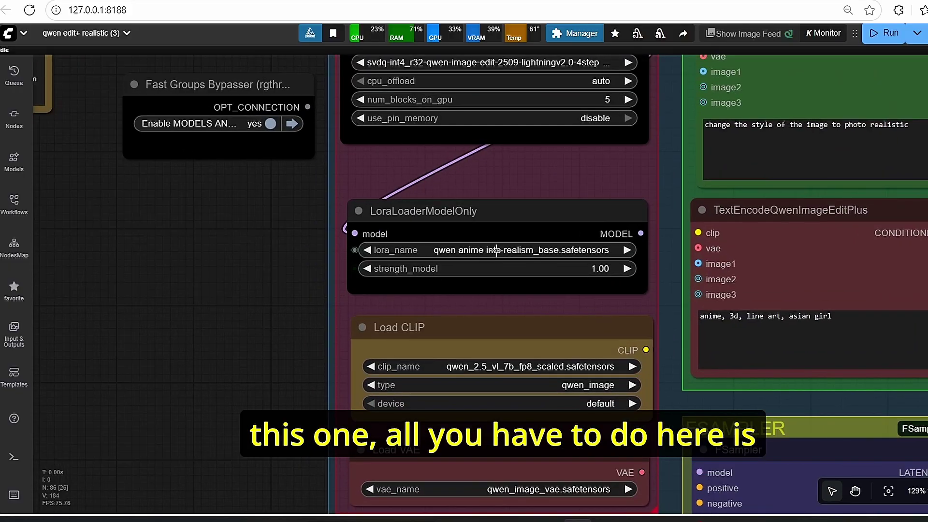
click(501, 251)
text(qw)
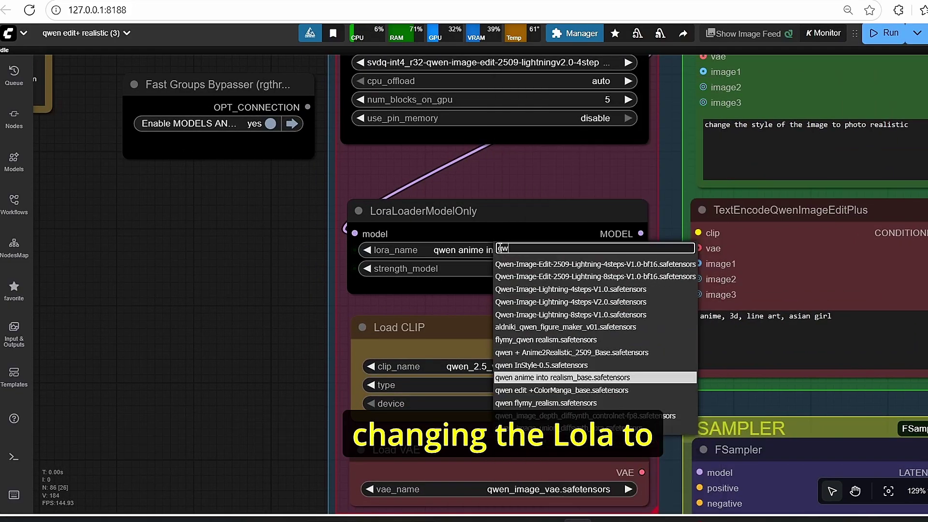
click(600, 392)
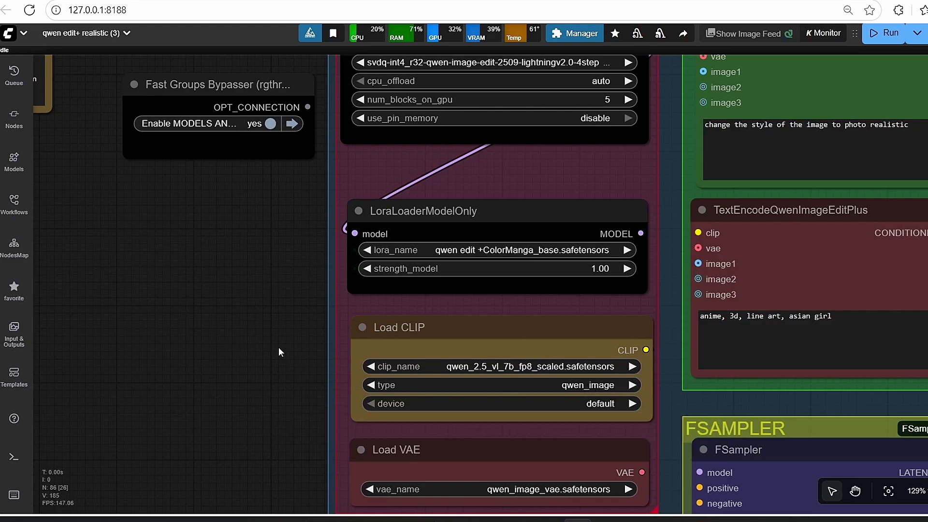
Step: Change the positive prompt in STEP 2 TEXT EDITING to "change the style of the image to anime style"
scroll(278, 347, up, 3)
scroll(322, 304, down, 8)
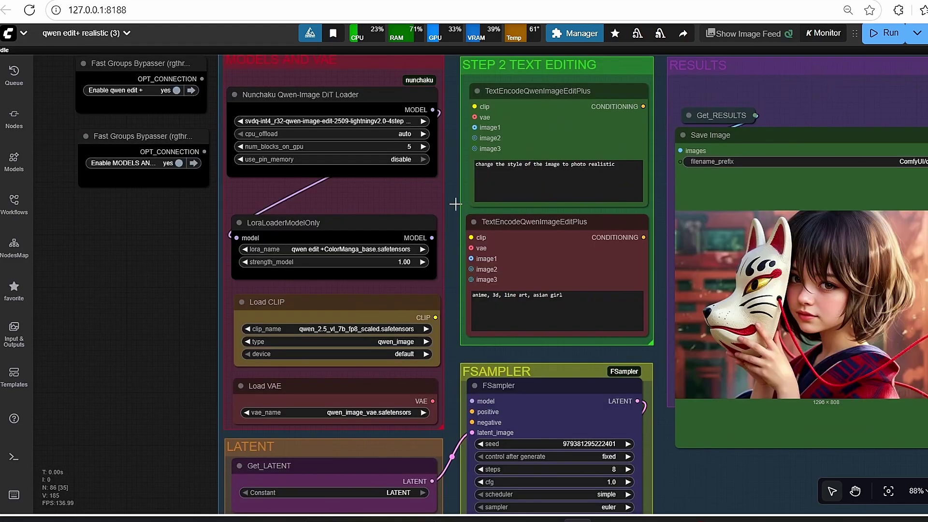
scroll(594, 167, up, 10)
drag(594, 168, 497, 168)
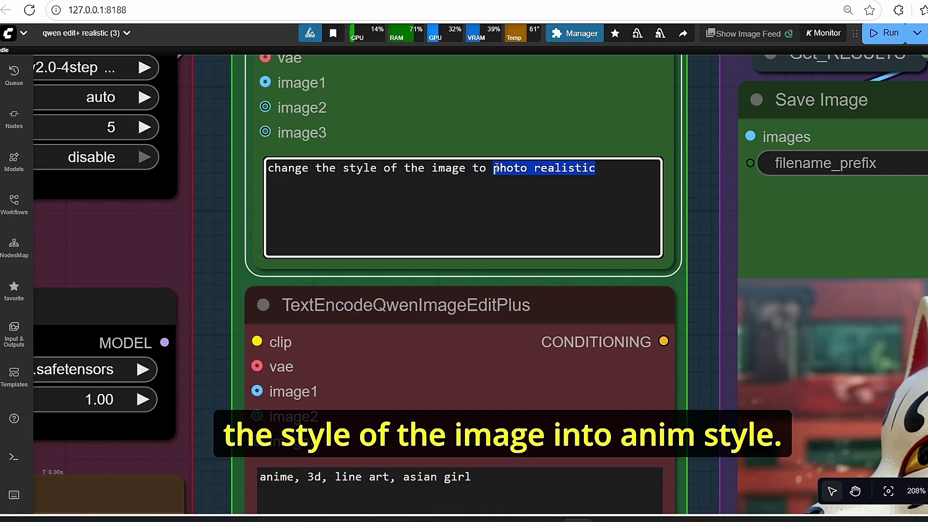
text(anime style)
Step: Review the negative prompt in STEP 2 TEXT EDITING, the rest of the qwen edit + group and the qwen image group's prompting section
scroll(315, 344, down, 8)
scroll(315, 345, up, 7)
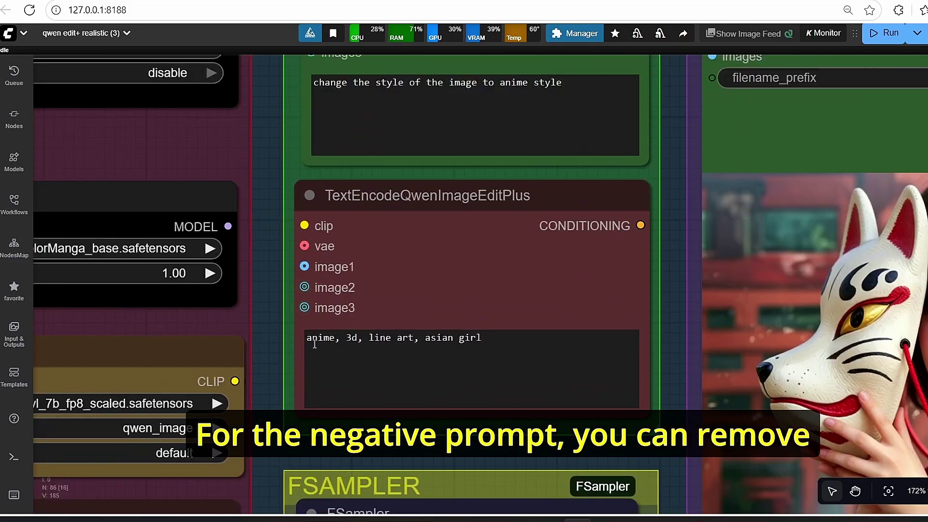
scroll(314, 344, up, 1)
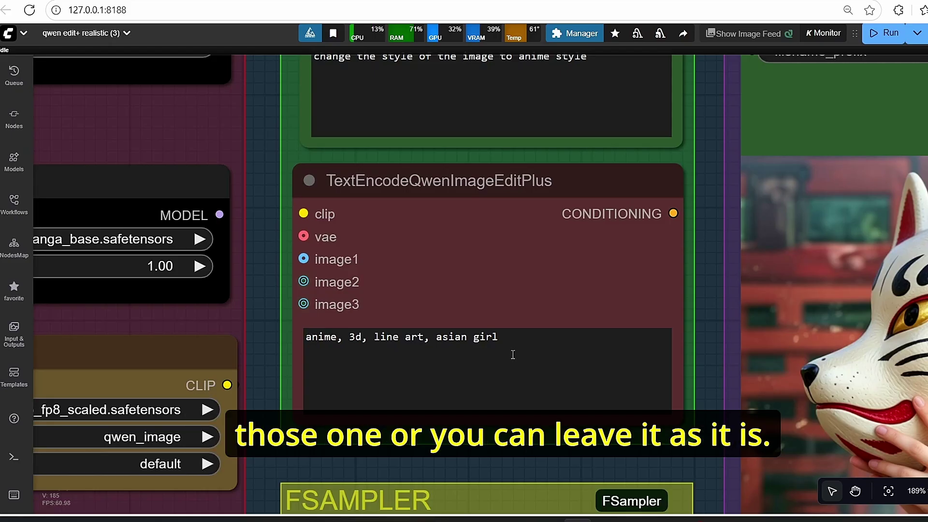
scroll(522, 349, down, 9)
scroll(530, 344, down, 2)
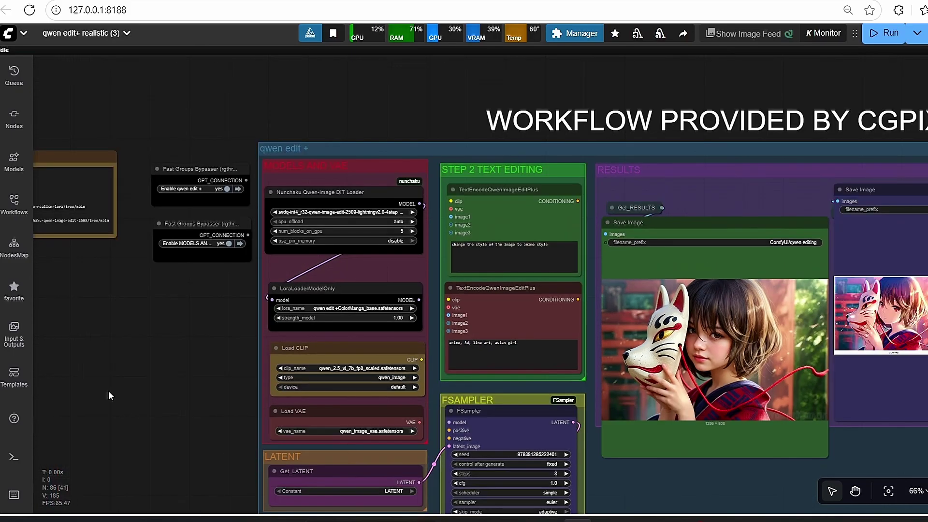
drag(199, 348, 131, 277)
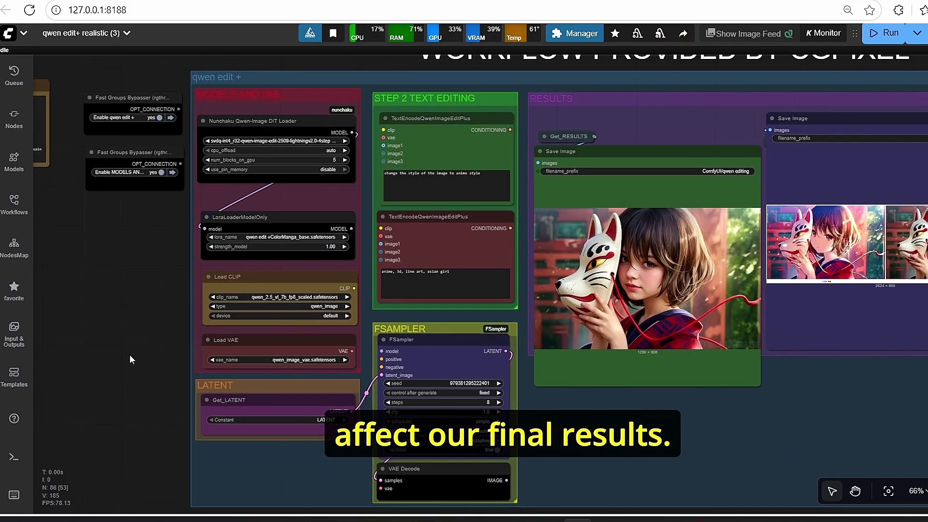
scroll(142, 362, down, 3)
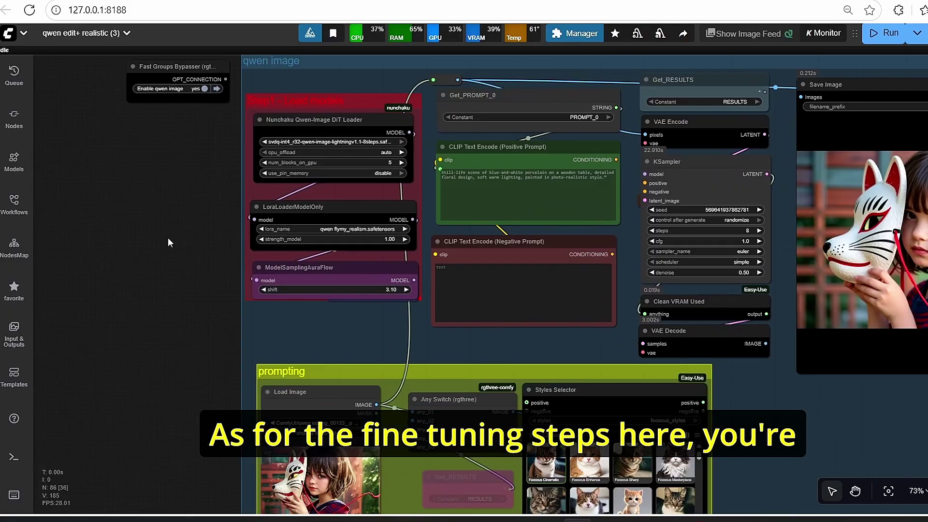
scroll(184, 218, down, 3)
scroll(179, 261, down, 2)
scroll(160, 309, up, 4)
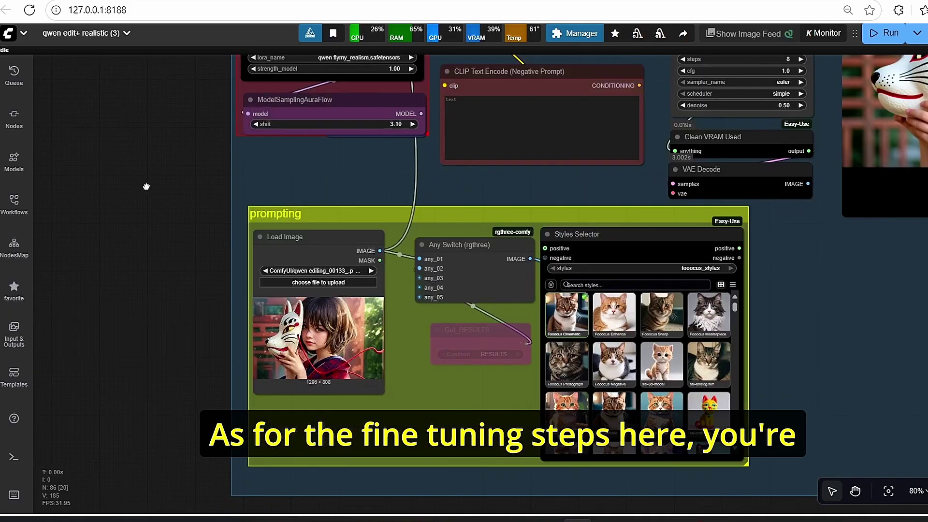
scroll(145, 321, down, 8)
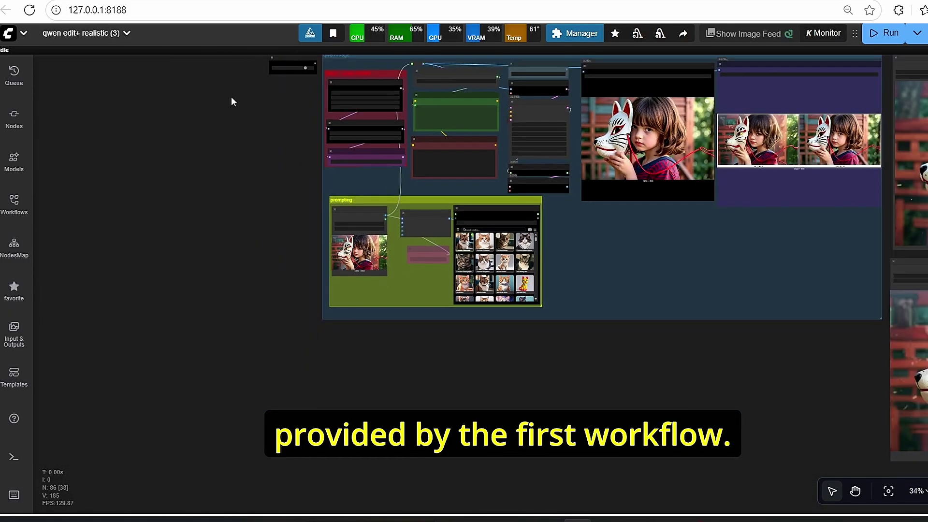
Step: Search the prompting group's Styles Selector for "anime" and select the sai-anime style
scroll(231, 96, up, 3)
scroll(244, 310, down, 4)
scroll(241, 234, up, 9)
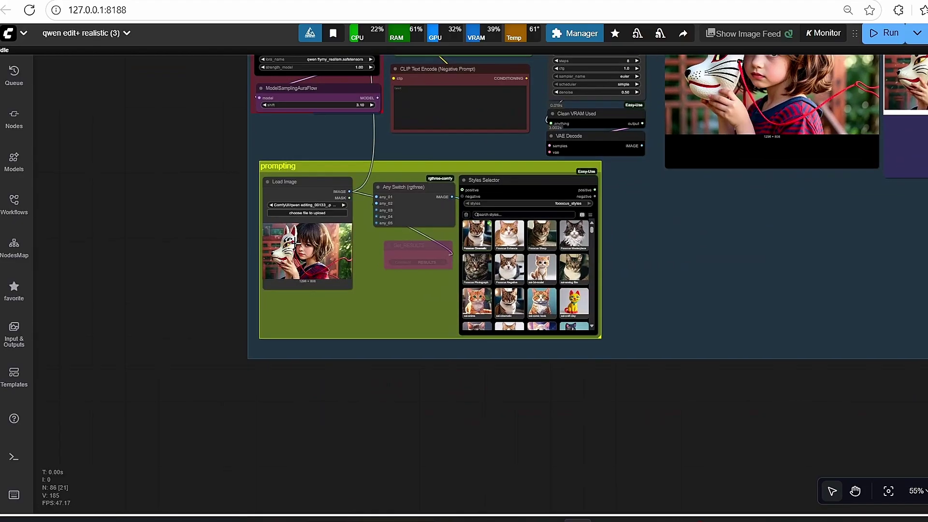
scroll(170, 252, down, 3)
scroll(338, 257, up, 10)
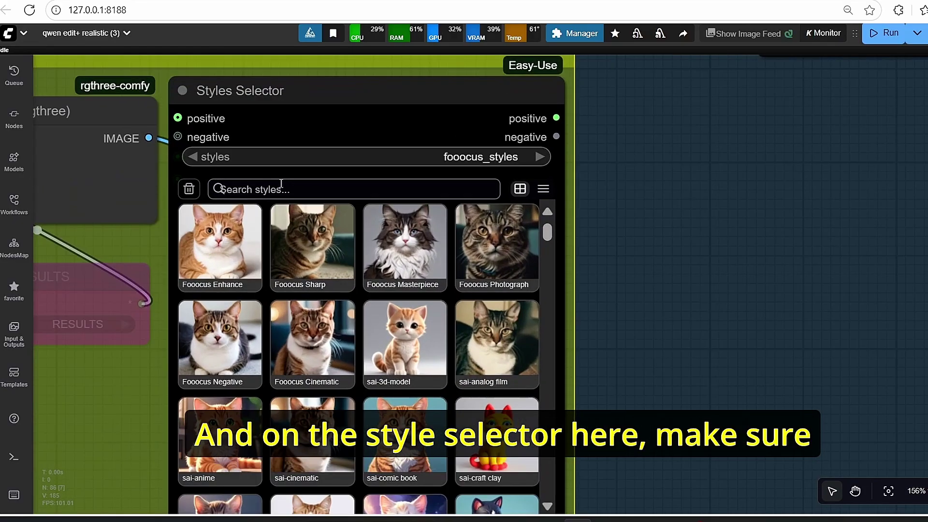
click(281, 186)
text(anime)
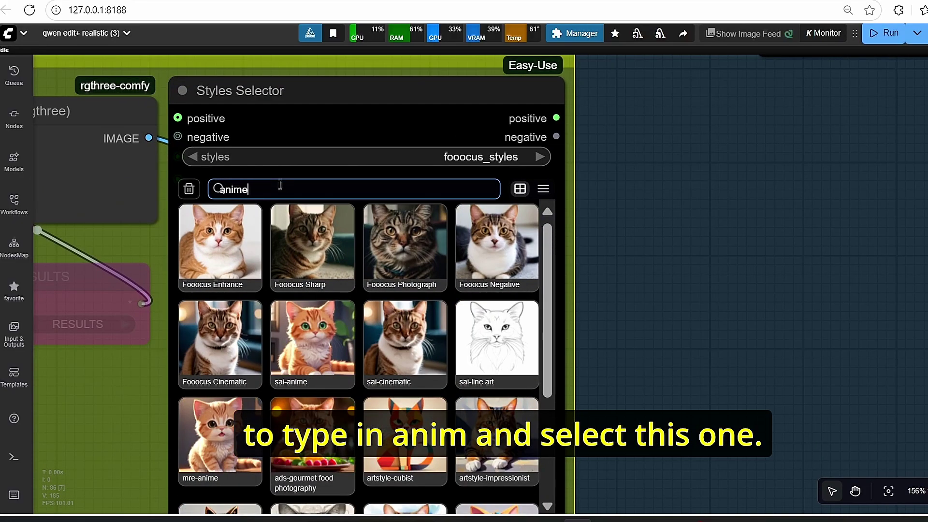
click(313, 338)
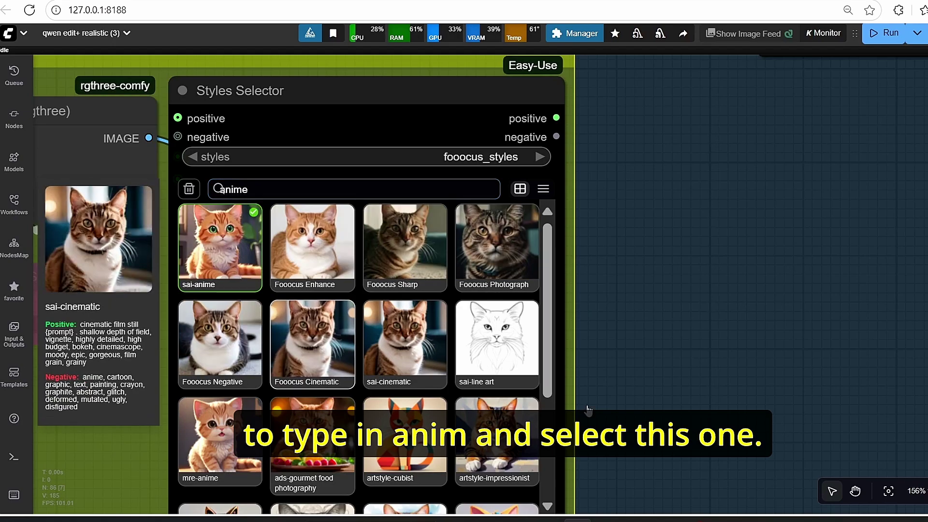
Step: Set the denoise value of the qwen image group's KSampler to 0.4
scroll(685, 288, down, 5)
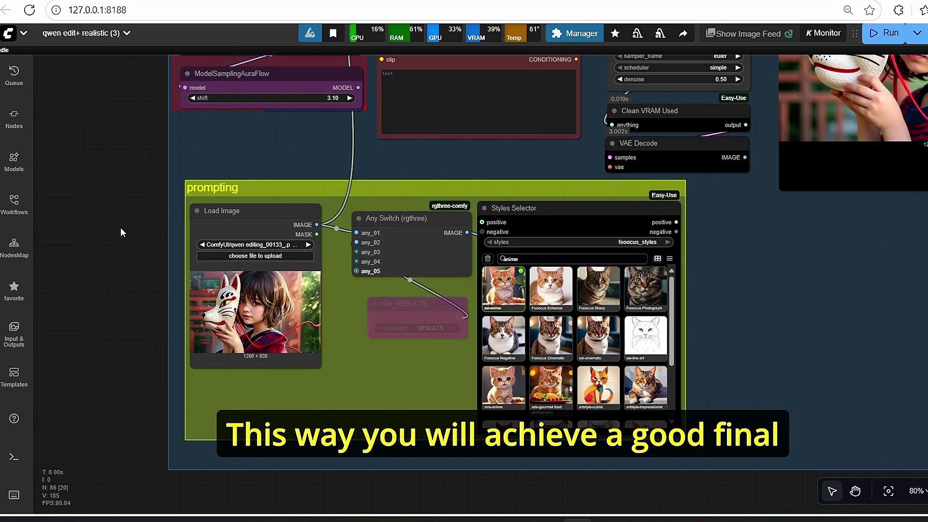
scroll(91, 248, down, 2)
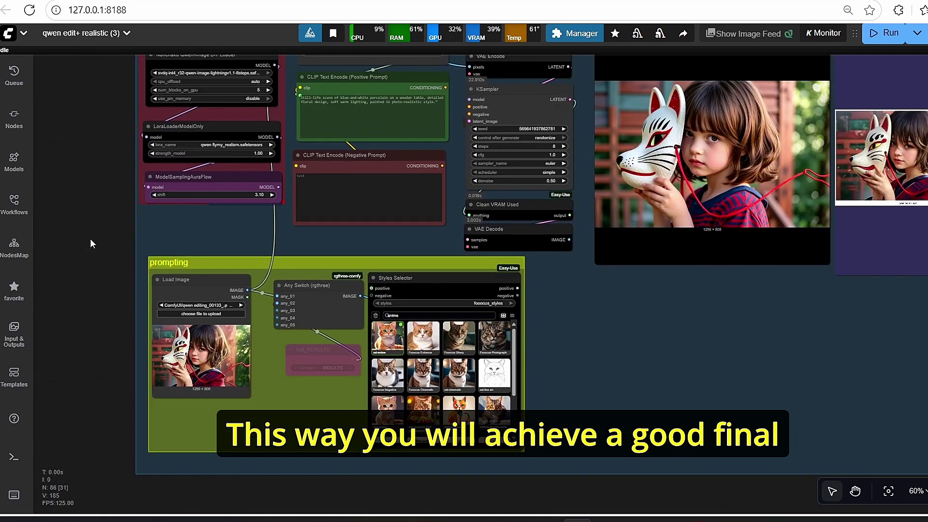
drag(91, 238, 100, 289)
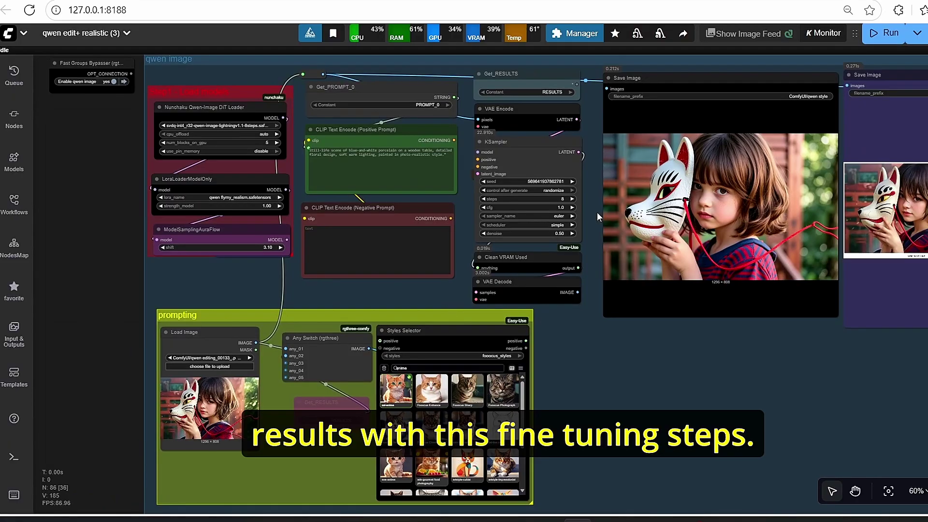
scroll(570, 232, up, 5)
click(551, 235)
text(0.)
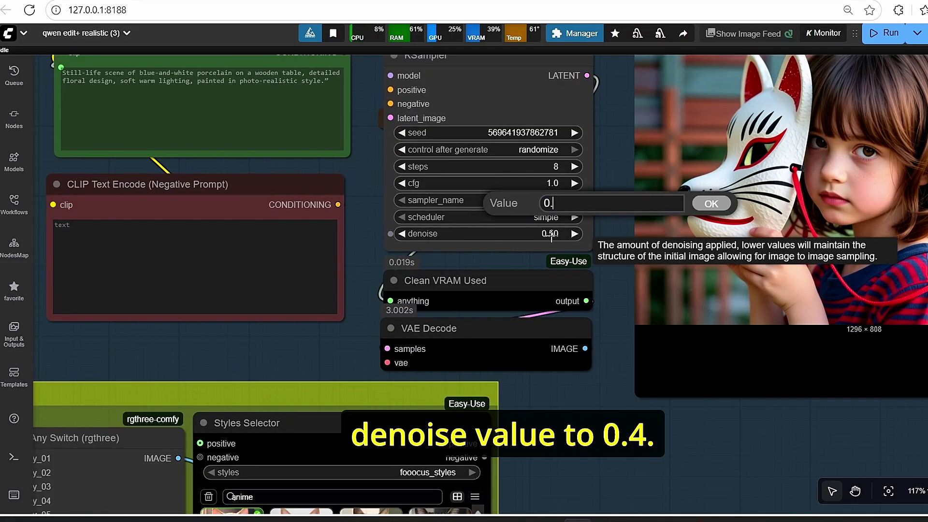
key(Return)
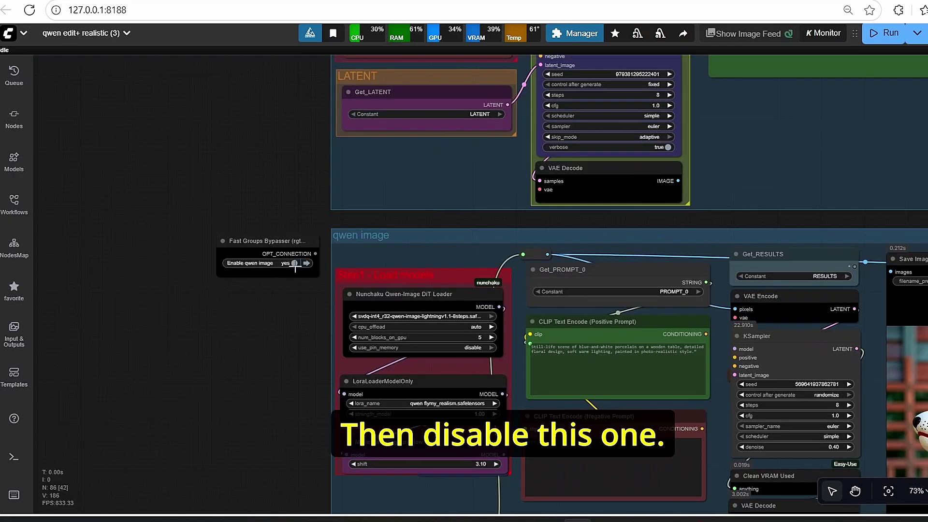
Step: Disable the qwen image group in its Fast Groups Bypasser
click(290, 264)
scroll(289, 298, down, 2)
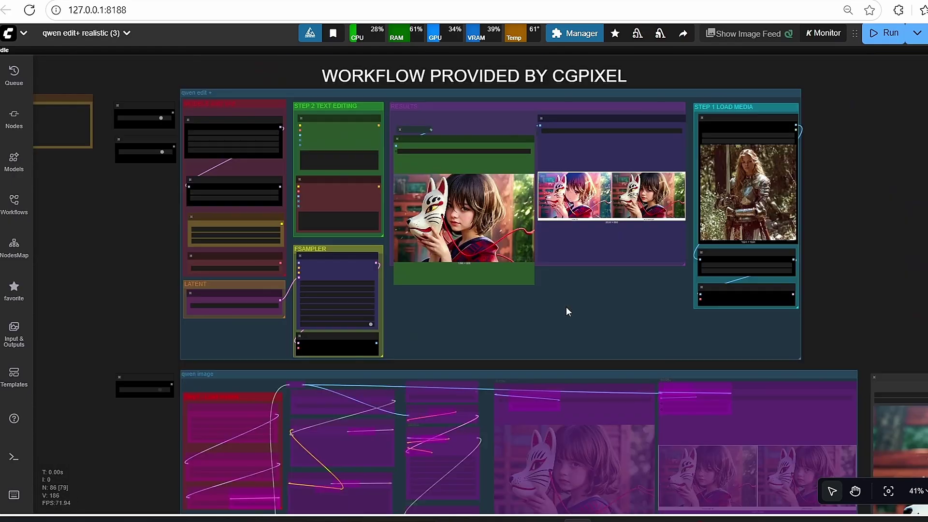
scroll(841, 302, up, 3)
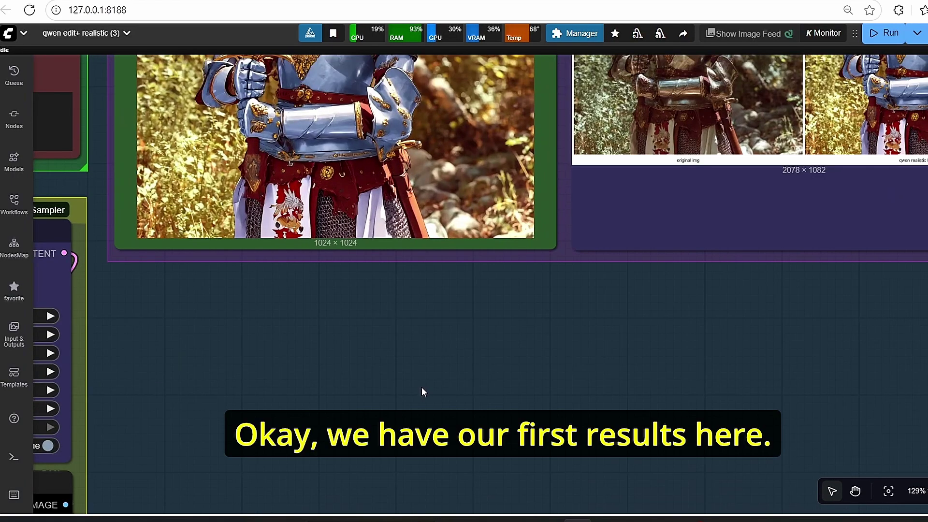
Step: Examine the qwen edit + group's anime result and its side-by-side comparison with the original image, checking the character and background
scroll(435, 457, down, 3)
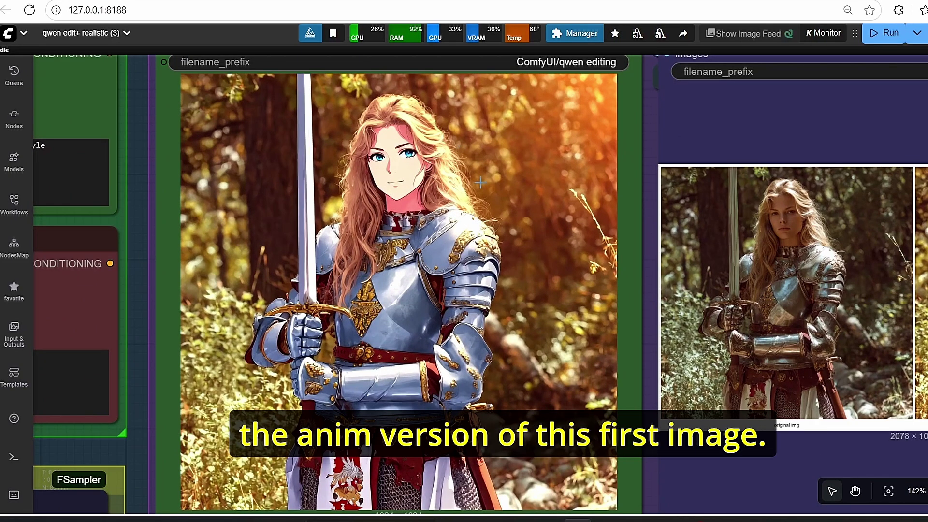
scroll(480, 182, down, 2)
scroll(714, 257, down, 2)
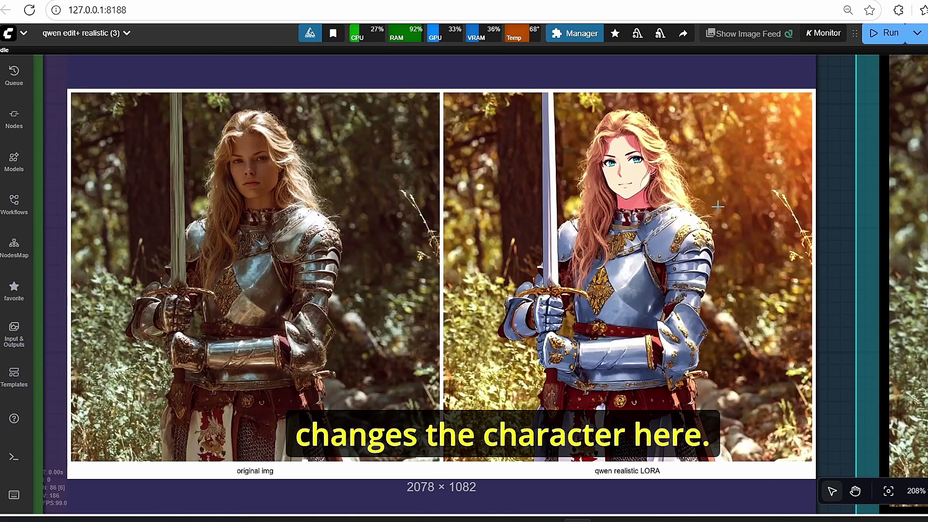
scroll(601, 349, down, 1)
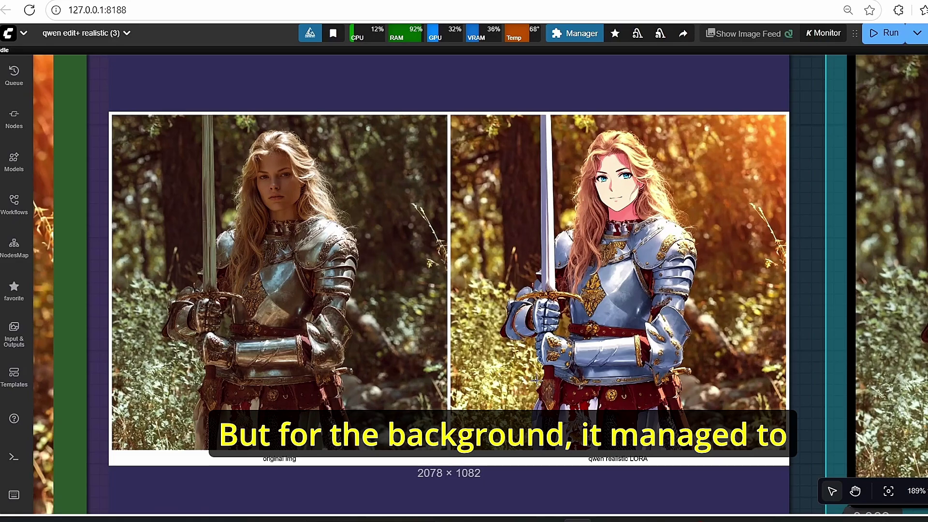
scroll(485, 339, down, 2)
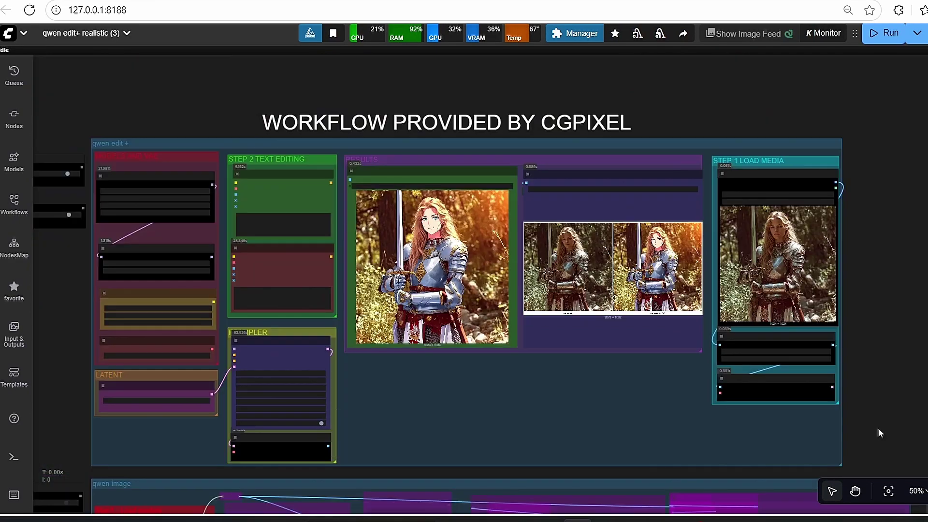
scroll(879, 431, up, 3)
drag(769, 222, 748, 186)
Step: Enable the qwen image group again in its Fast Groups Bypasser
scroll(826, 179, down, 2)
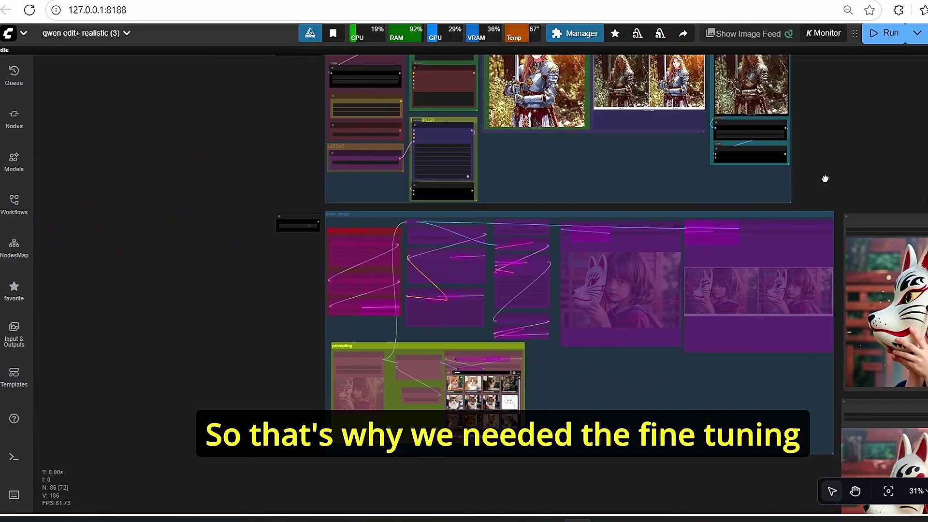
scroll(266, 261, up, 5)
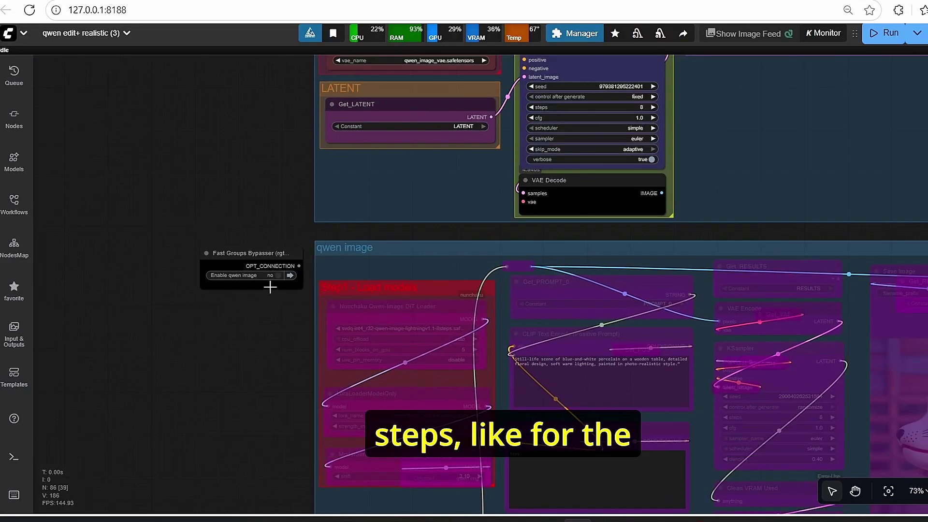
click(279, 276)
scroll(280, 277, down, 8)
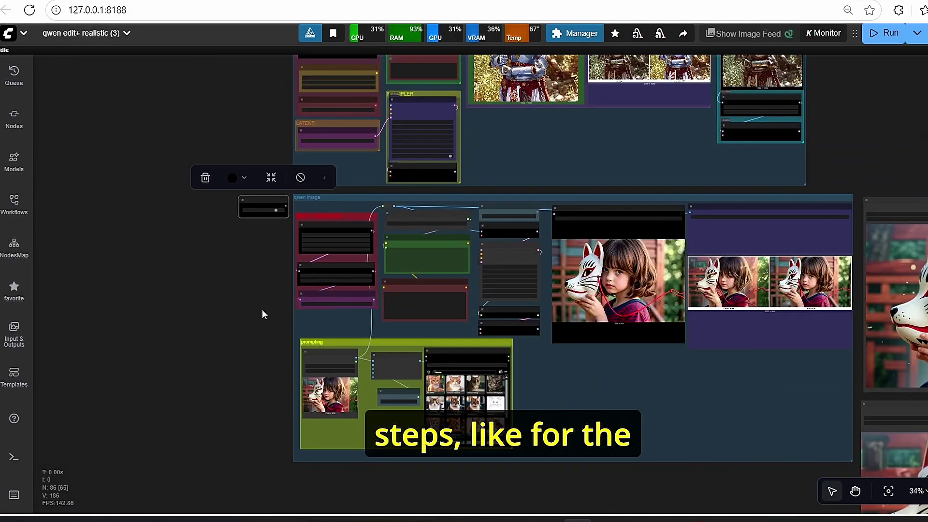
Step: Copy the anime result from the qwen edit + group's Save Image node and paste it into the prompting group's Load Image node
scroll(256, 333, up, 4)
scroll(256, 333, down, 2)
right_click(413, 421)
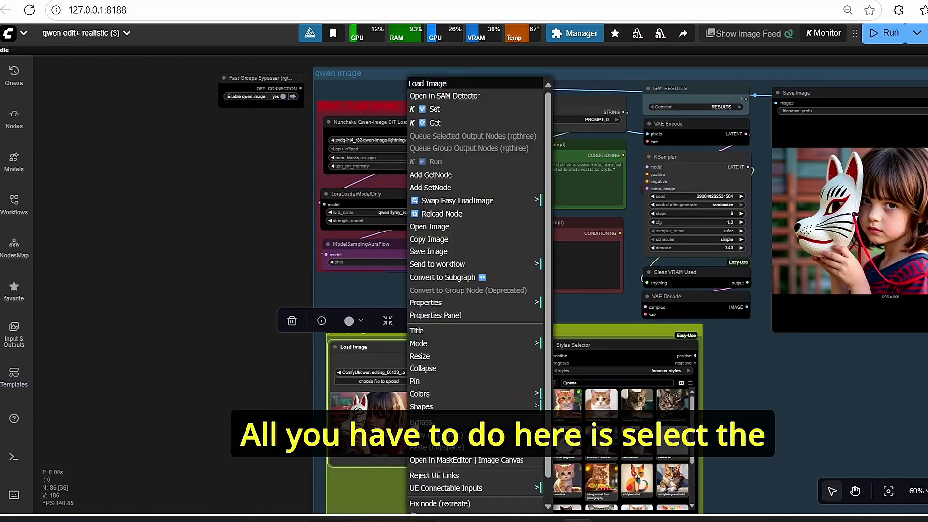
scroll(258, 390, down, 4)
drag(258, 243, 141, 386)
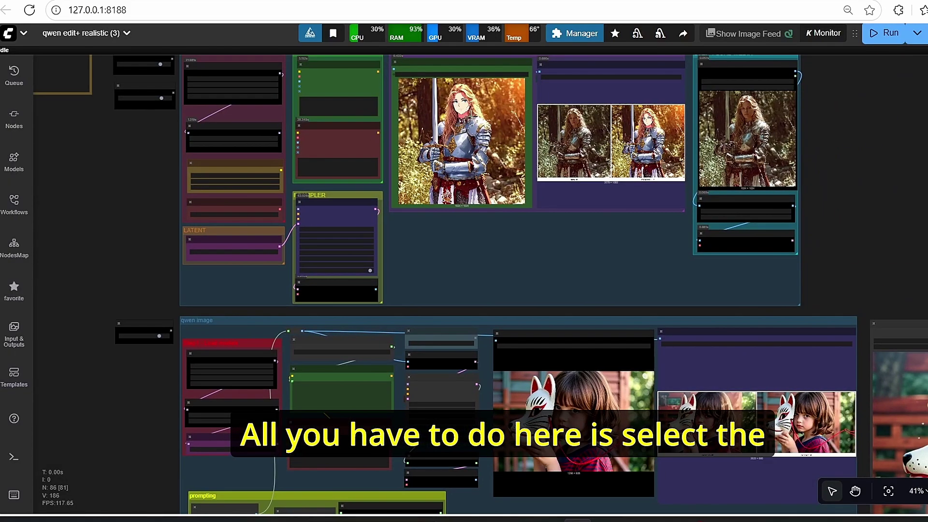
right_click(471, 145)
click(503, 426)
drag(150, 456, 172, 222)
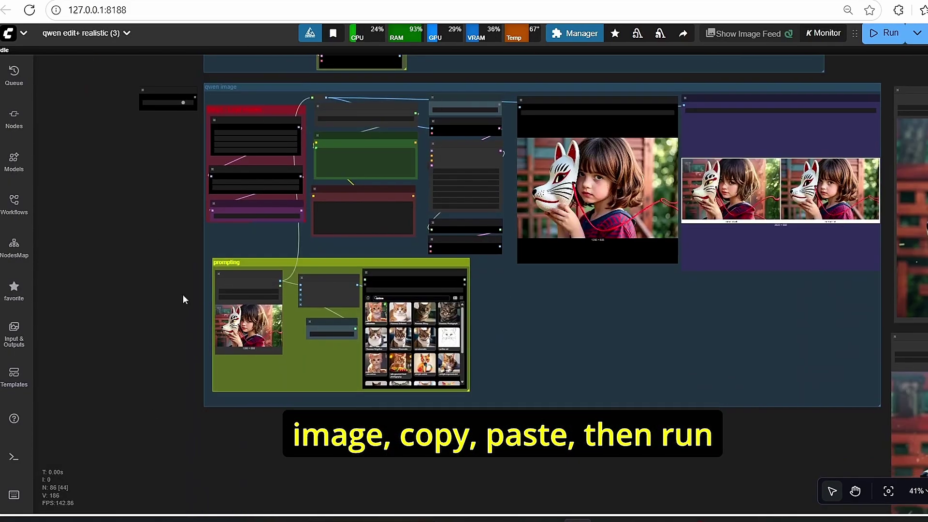
scroll(193, 310, up, 4)
click(257, 256)
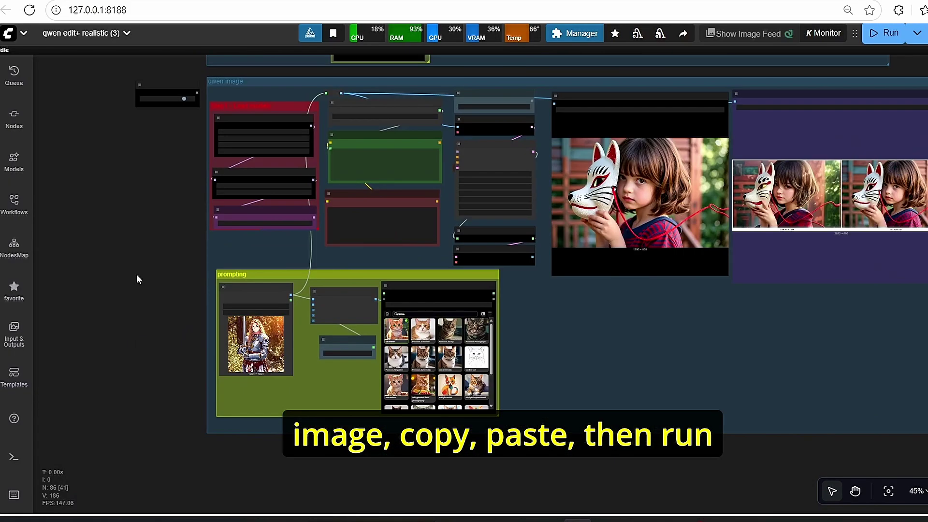
scroll(140, 275, down, 1)
scroll(143, 274, up, 2)
Step: Examine the qwen image group's fine-tuned result and compare it with the first anime image
drag(142, 321, 133, 406)
scroll(134, 381, down, 3)
drag(890, 152, 808, 166)
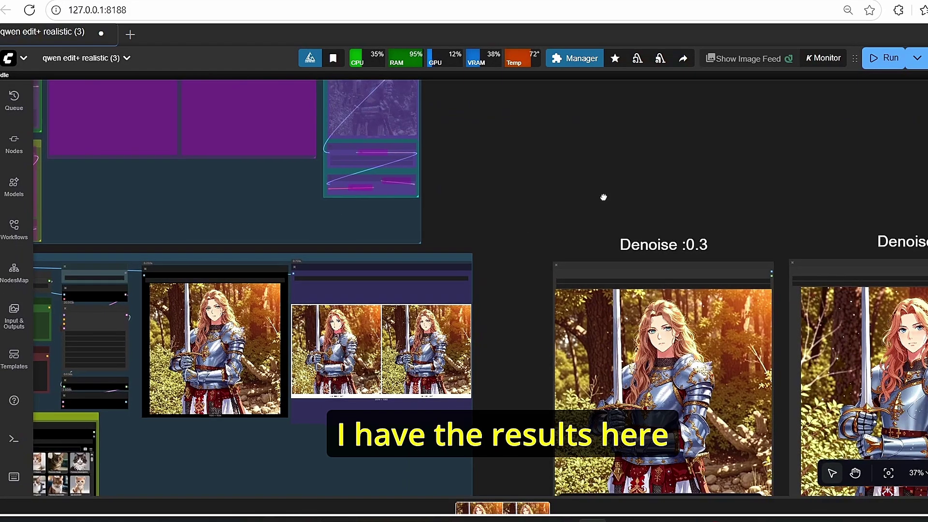
drag(603, 197, 761, 153)
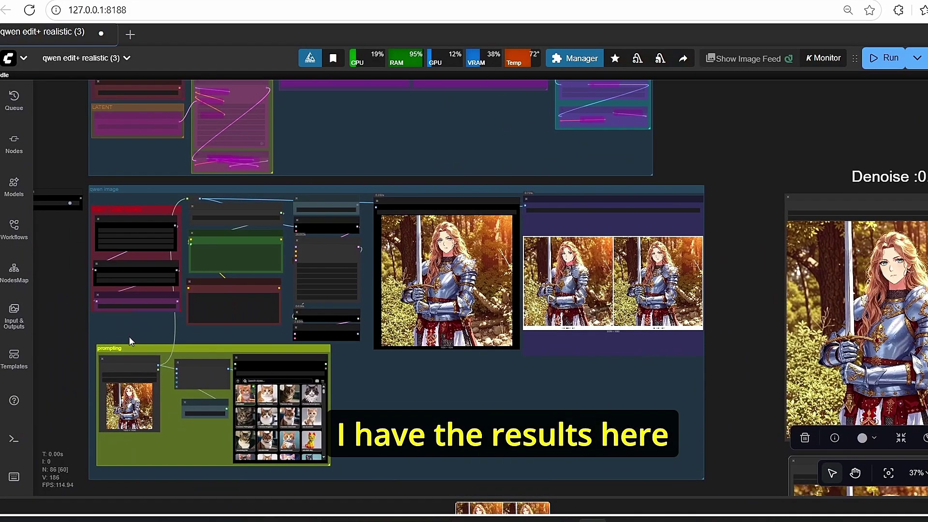
scroll(130, 336, up, 1)
scroll(480, 353, up, 5)
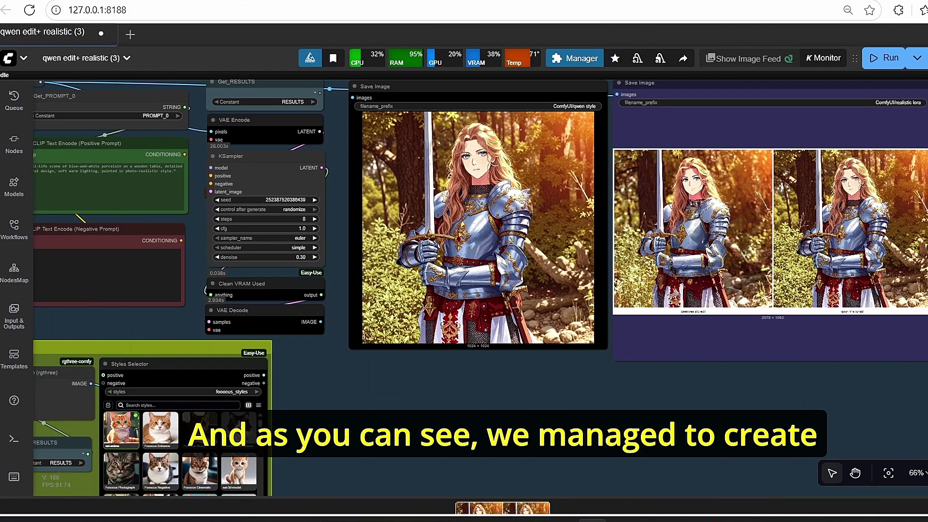
scroll(817, 300, up, 8)
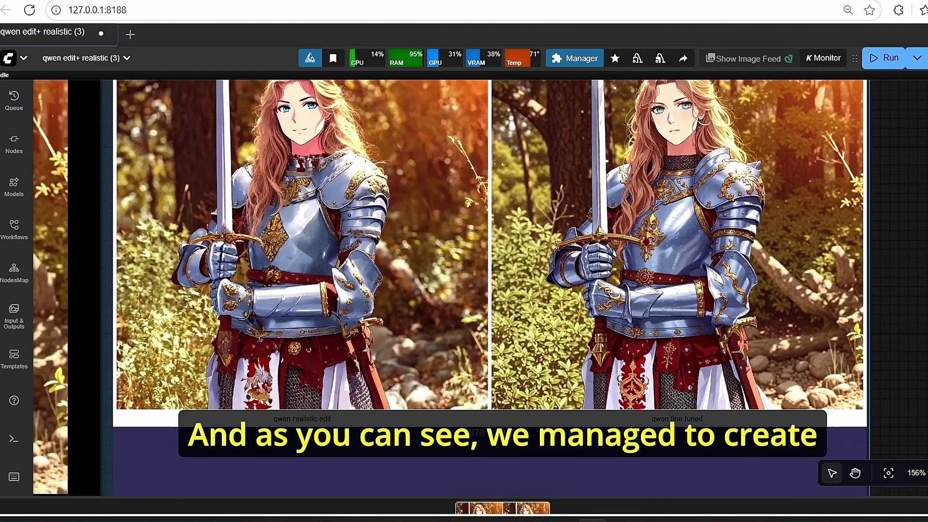
drag(819, 292, 833, 328)
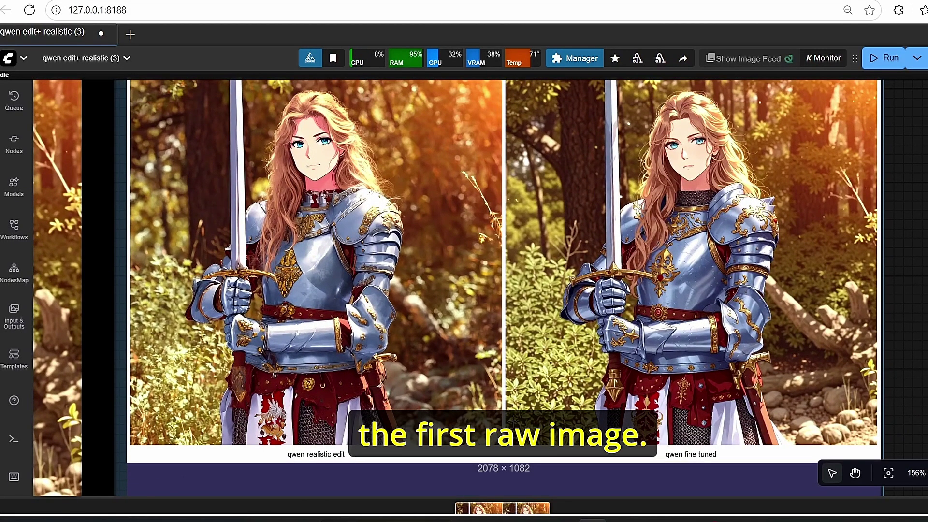
scroll(293, 338, down, 1)
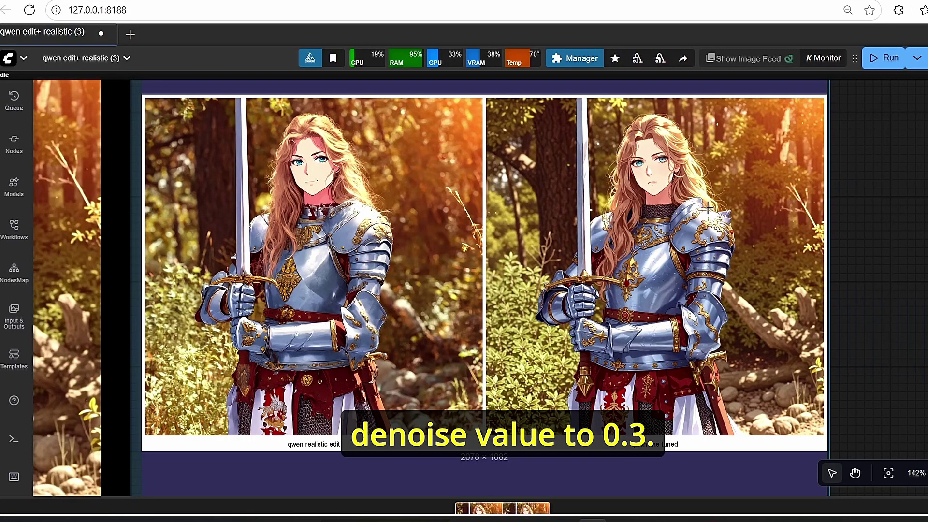
Step: Inspect the armour texture, background and facial expression up close in both halves of the fine-tuning comparison
scroll(793, 288, up, 5)
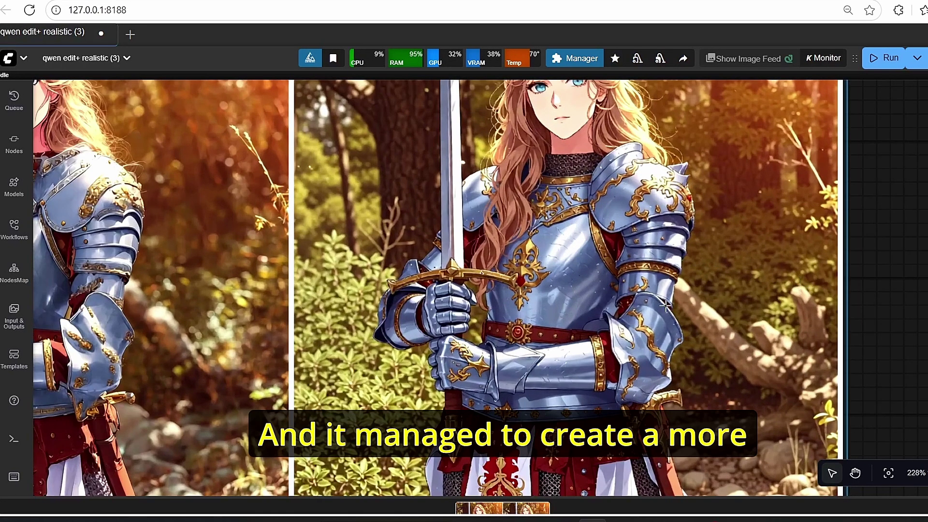
scroll(666, 306, down, 4)
drag(798, 310, 923, 285)
scroll(305, 290, up, 4)
scroll(304, 290, up, 2)
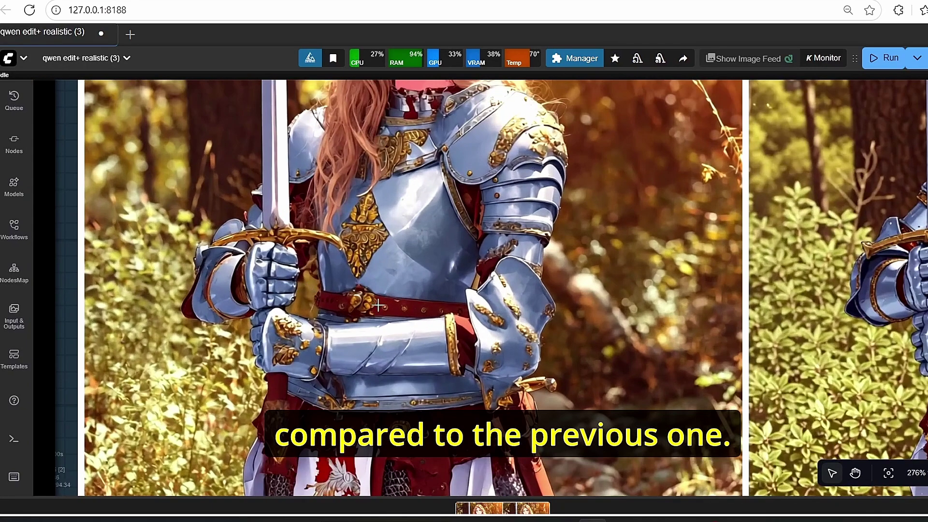
scroll(379, 305, up, 3)
scroll(401, 306, down, 5)
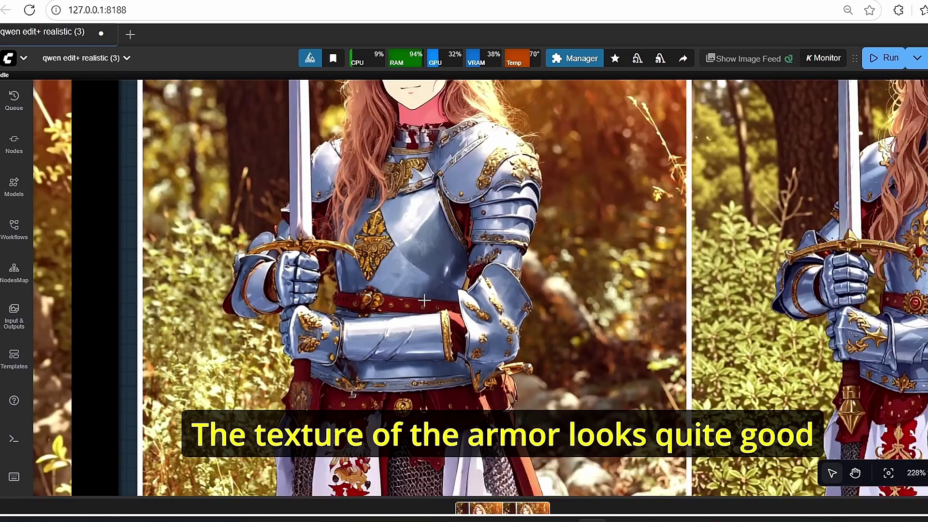
scroll(425, 300, down, 3)
scroll(510, 302, down, 2)
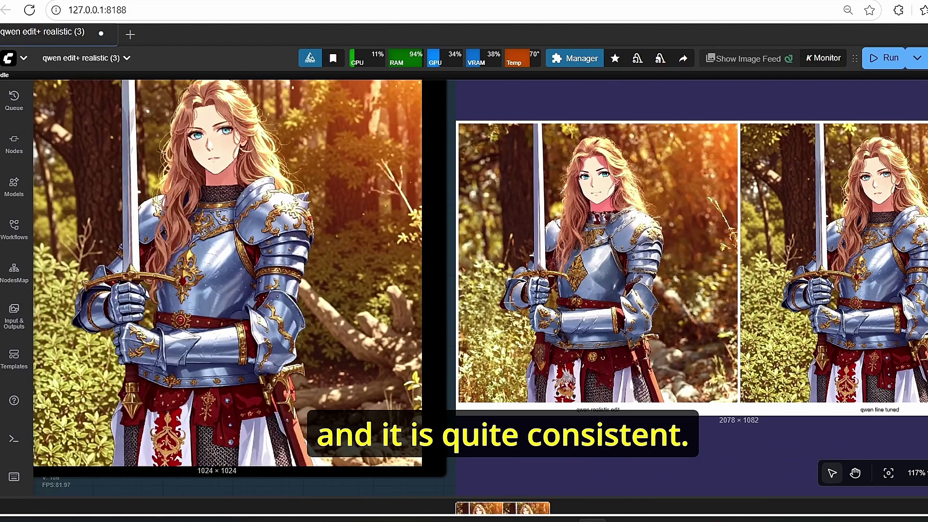
scroll(447, 335, down, 1)
drag(443, 480, 322, 476)
scroll(486, 313, up, 4)
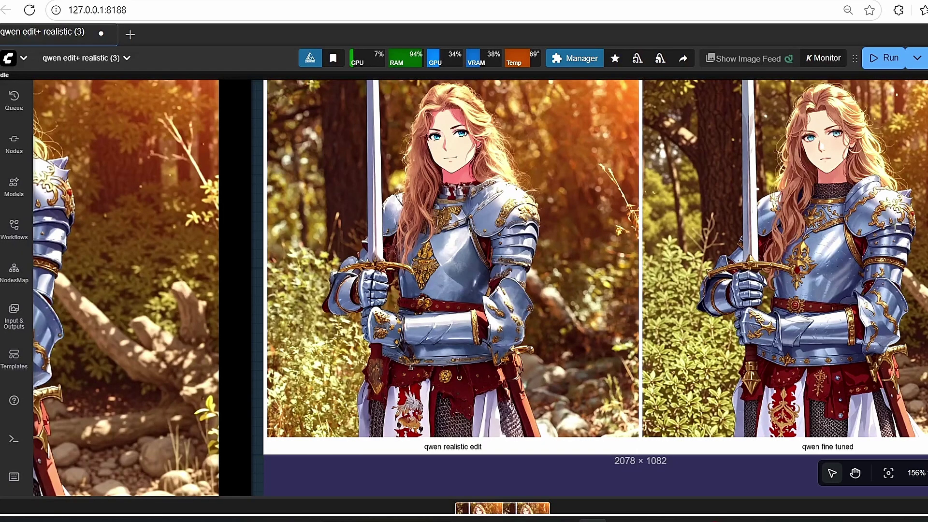
scroll(676, 167, down, 12)
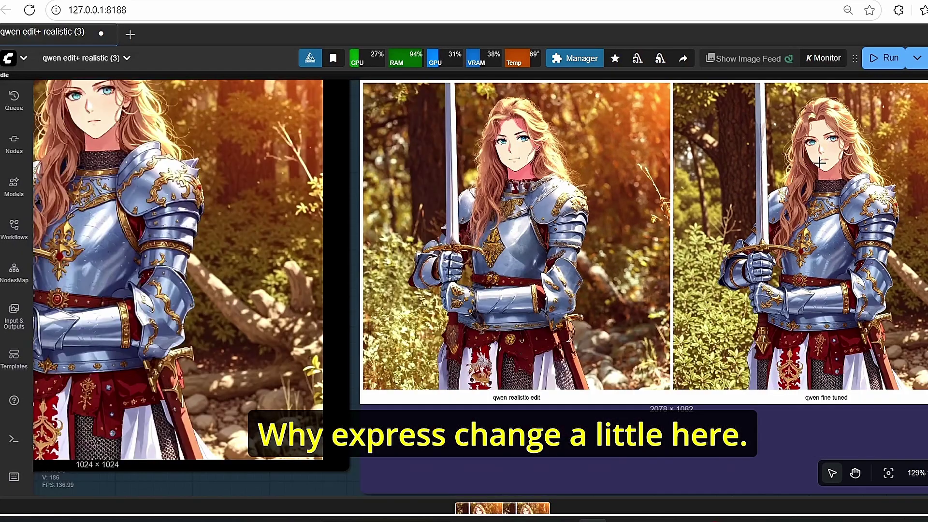
Step: Compare the anime results labelled denoise 0.3, 0.4 and 0.5 for texture and changes to the character
drag(552, 213, 455, 279)
drag(806, 141, 337, 84)
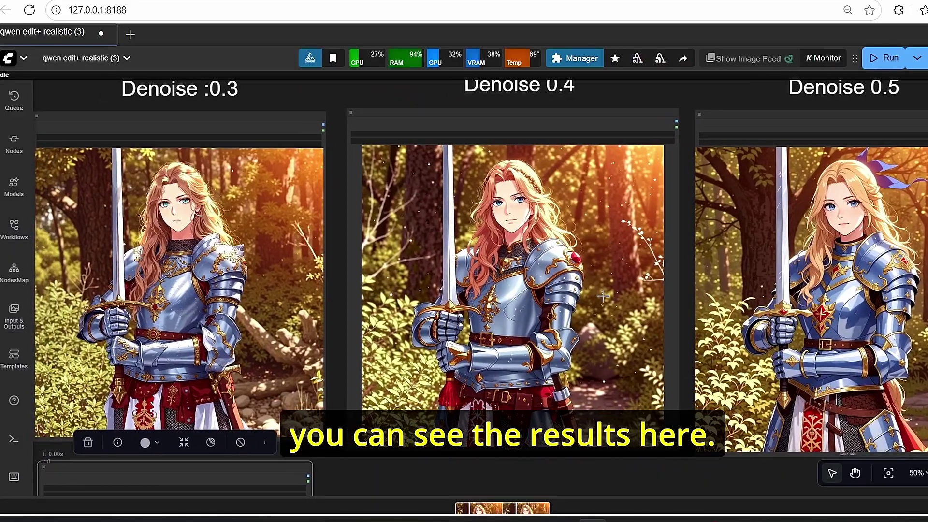
scroll(603, 296, up, 4)
scroll(568, 276, down, 1)
scroll(572, 276, down, 4)
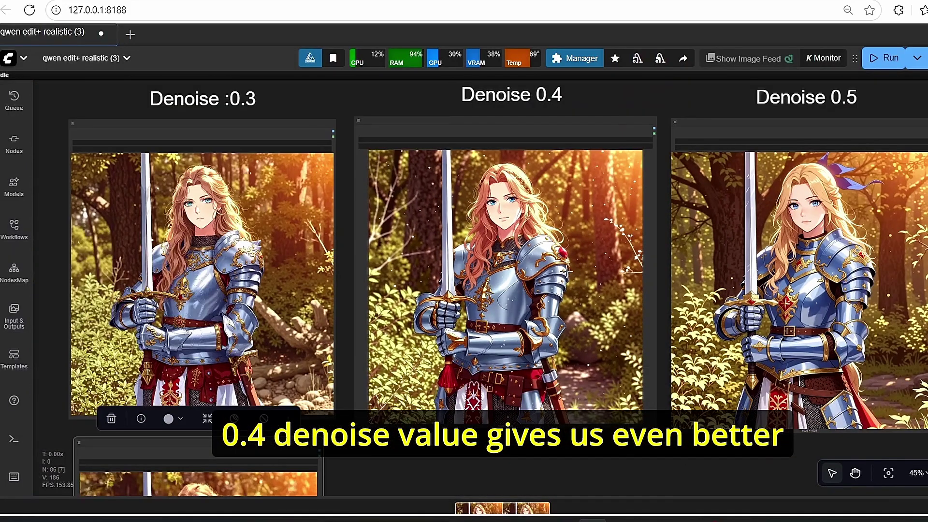
scroll(569, 272, up, 5)
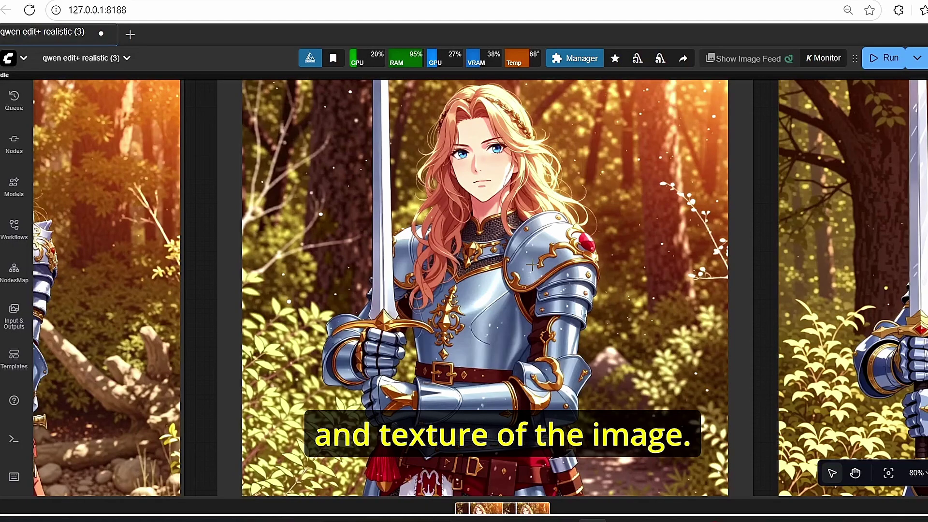
scroll(624, 387, down, 5)
drag(695, 381, 424, 341)
scroll(533, 246, up, 2)
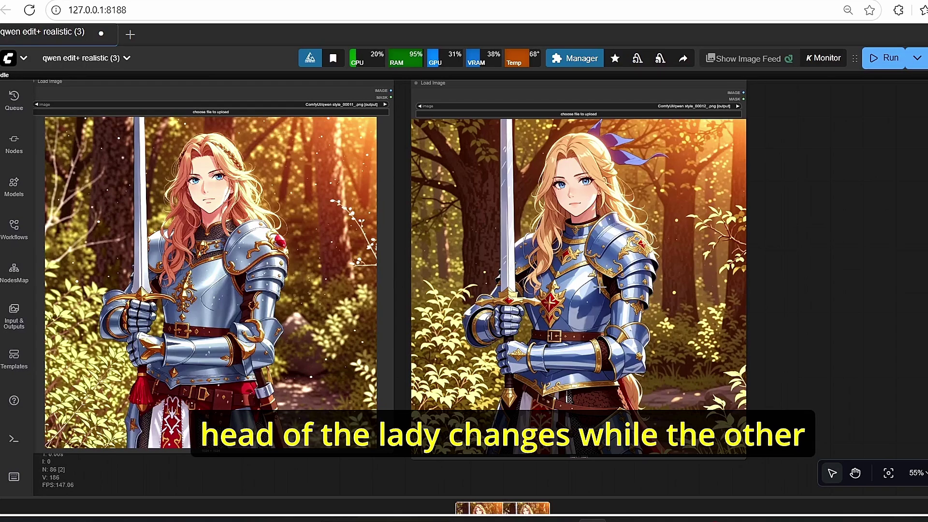
drag(820, 404, 852, 373)
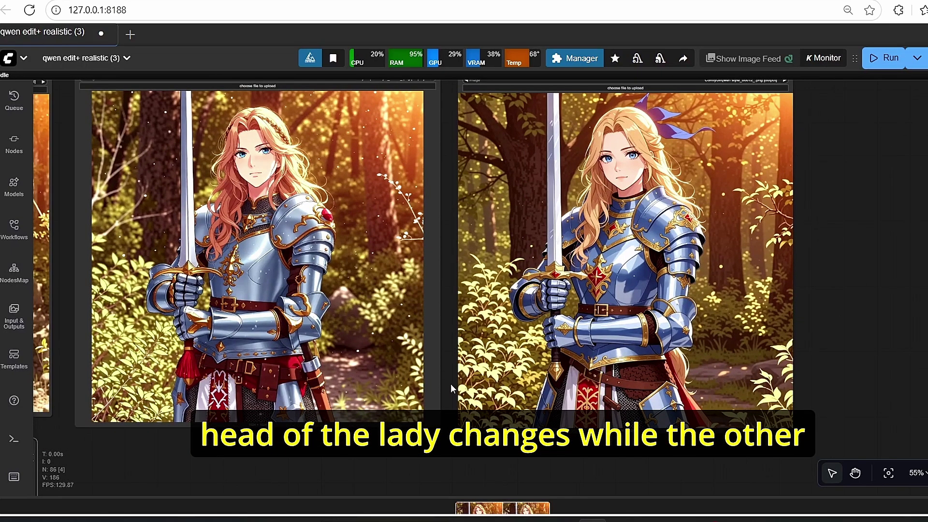
scroll(438, 396, down, 3)
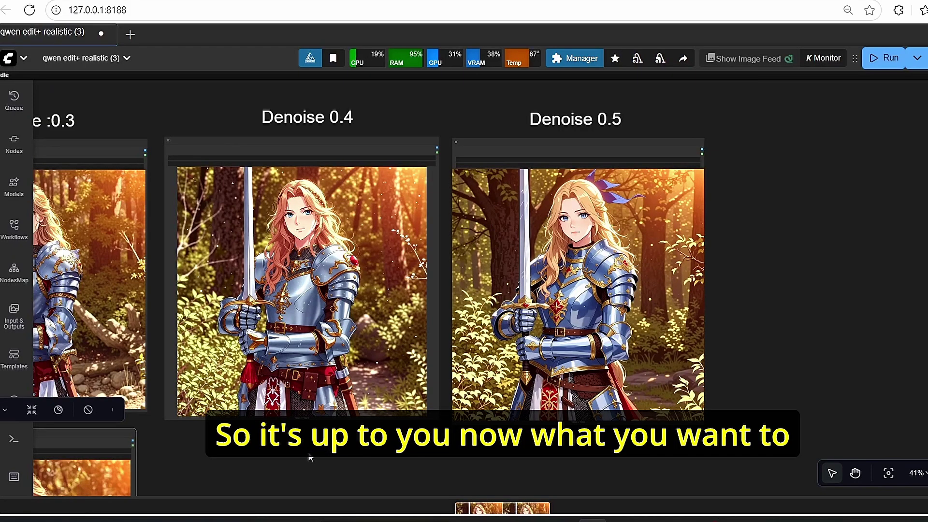
Step: Check the execution time shown on the qwen image group's KSampler node
drag(310, 457, 517, 444)
drag(405, 452, 532, 426)
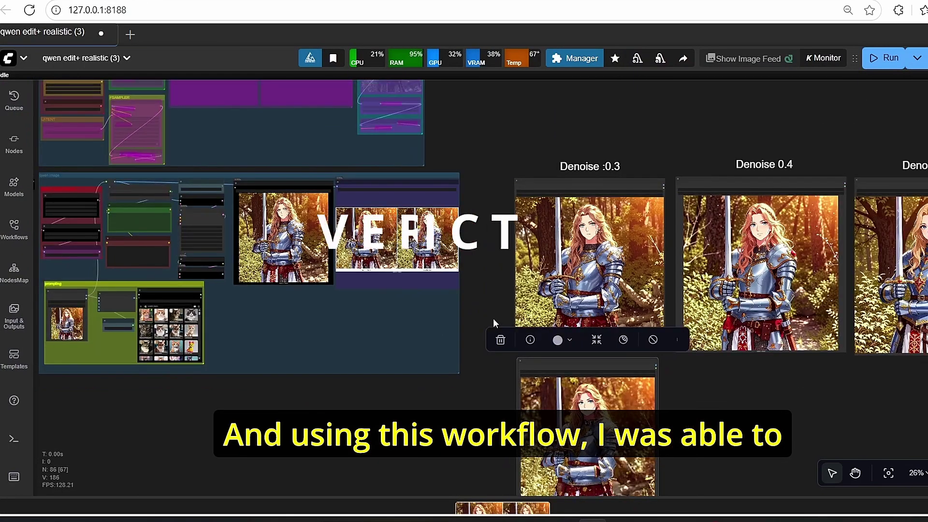
drag(493, 318, 547, 333)
scroll(544, 187, up, 3)
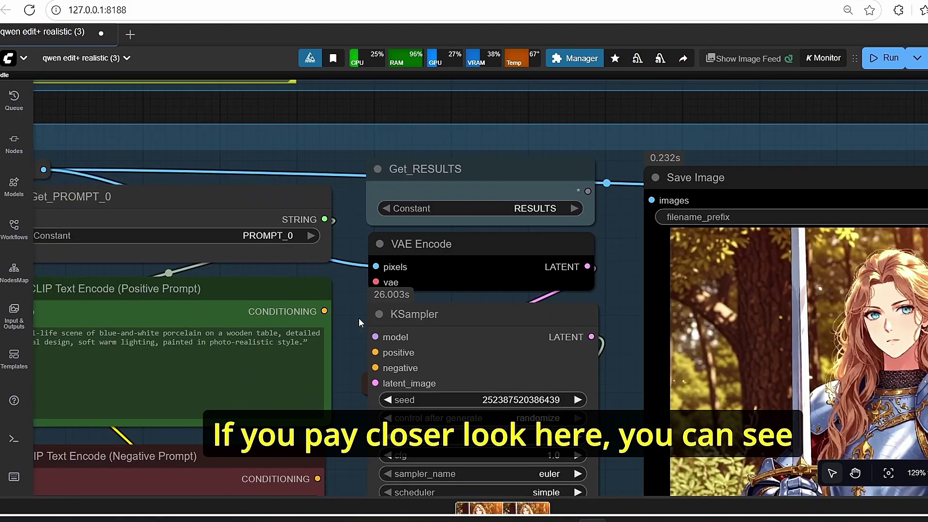
scroll(400, 305, up, 5)
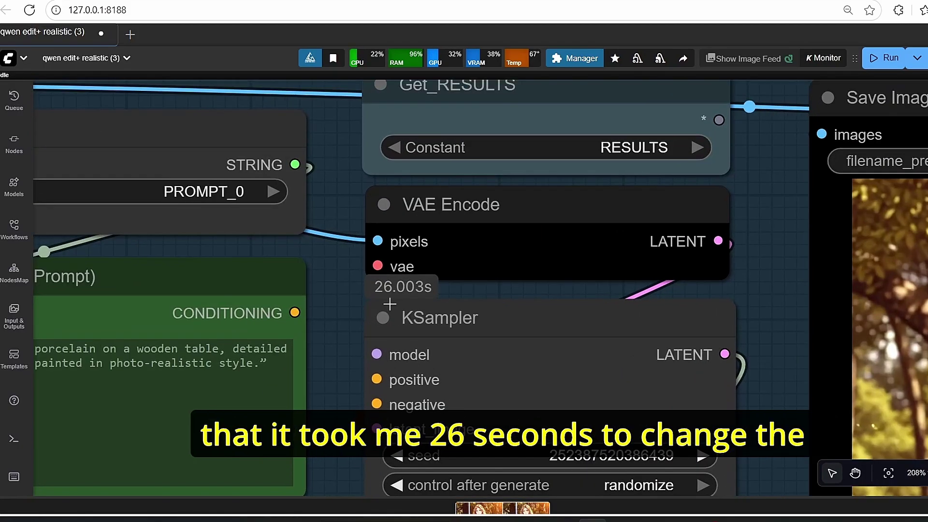
scroll(398, 301, down, 10)
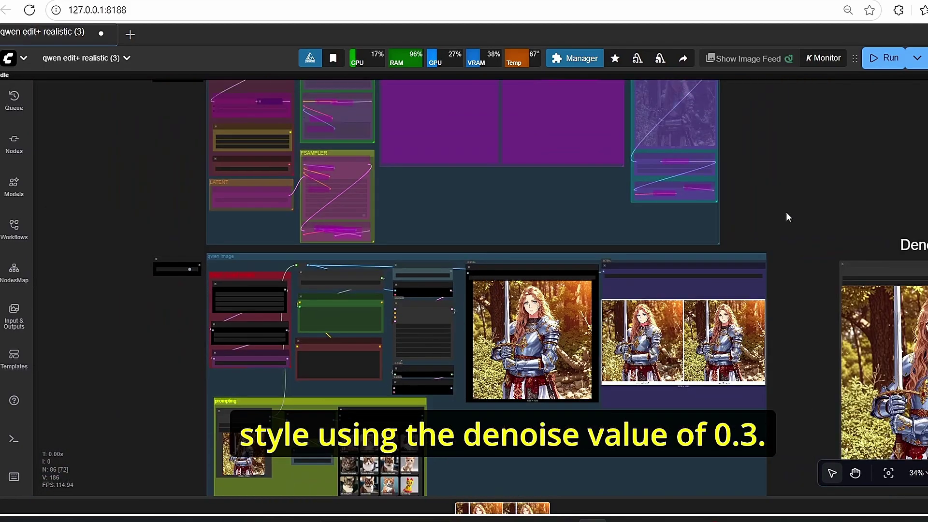
Step: Review the denoise 0.3 result in the qwen image group together with the bypassed qwen edit + group
drag(786, 216, 667, 179)
drag(650, 213, 753, 164)
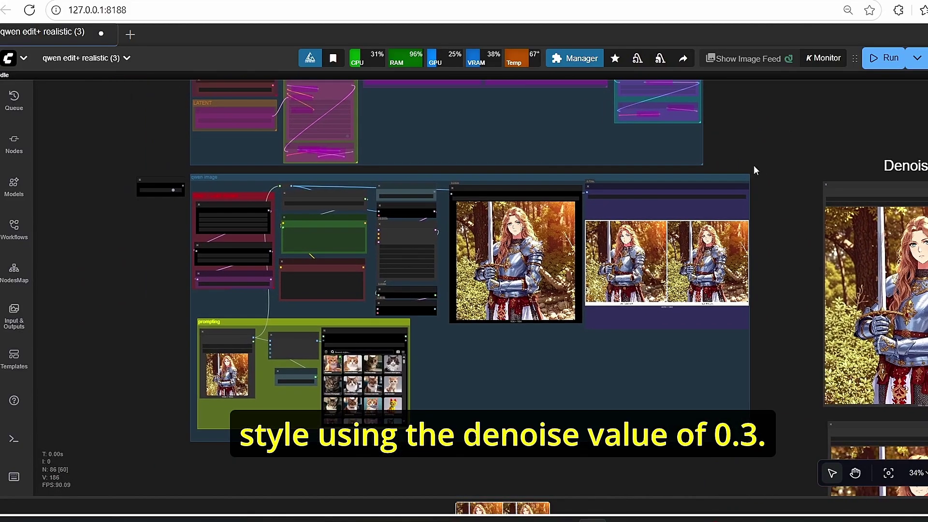
scroll(341, 277, up, 11)
scroll(525, 258, down, 8)
scroll(735, 168, down, 3)
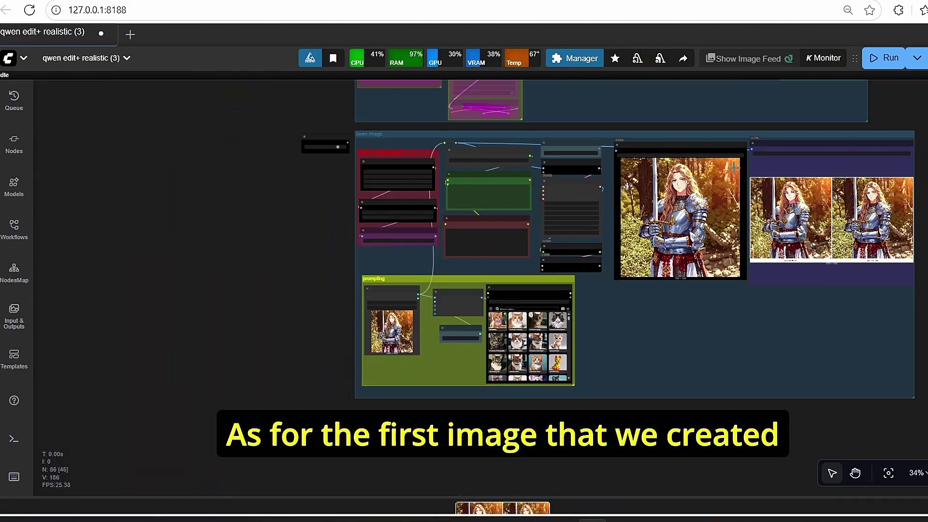
drag(336, 369, 270, 500)
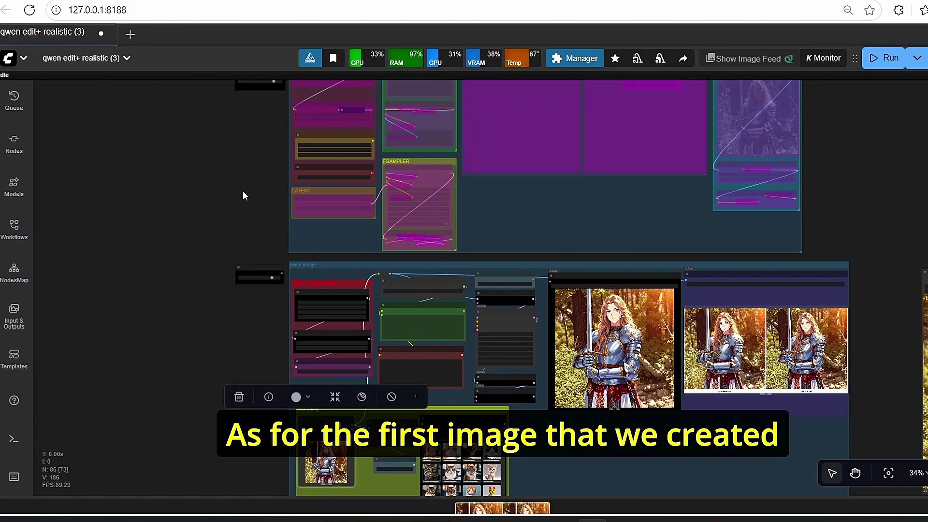
drag(242, 195, 226, 371)
scroll(327, 227, up, 5)
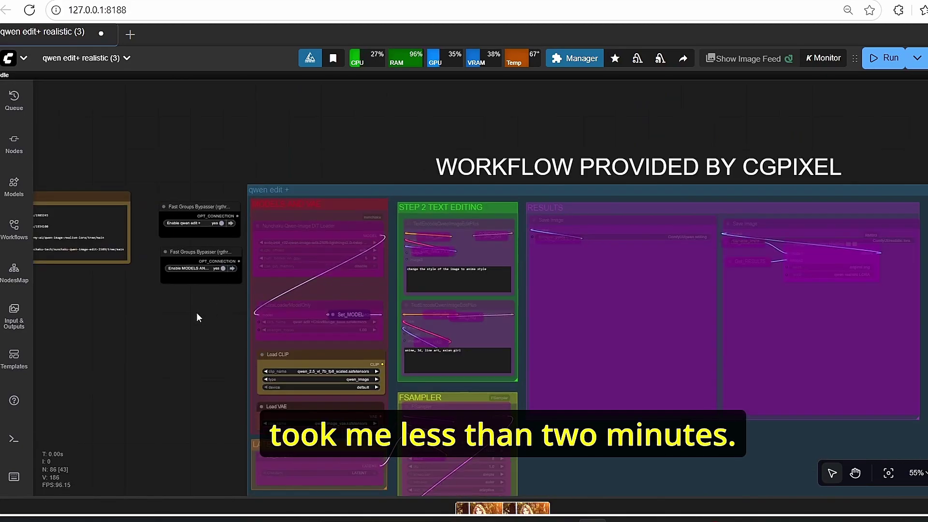
scroll(196, 312, down, 2)
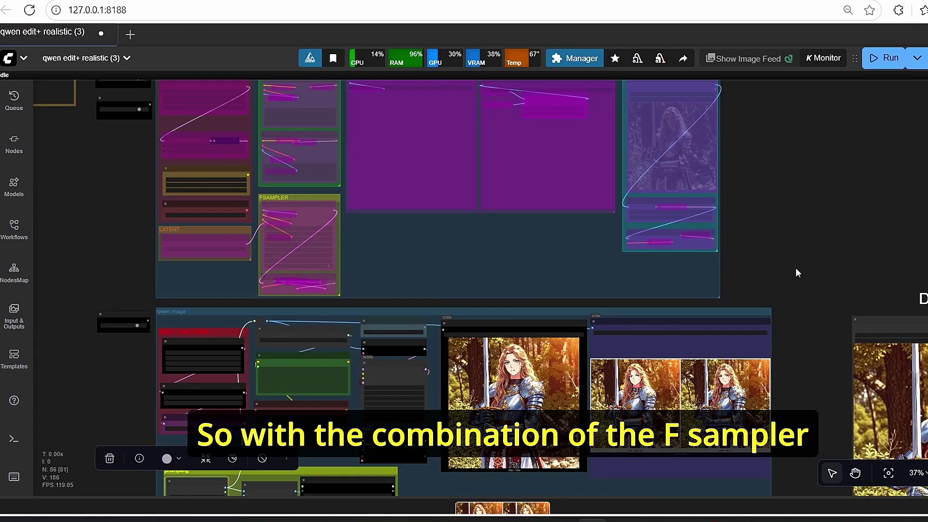
scroll(796, 290, up, 2)
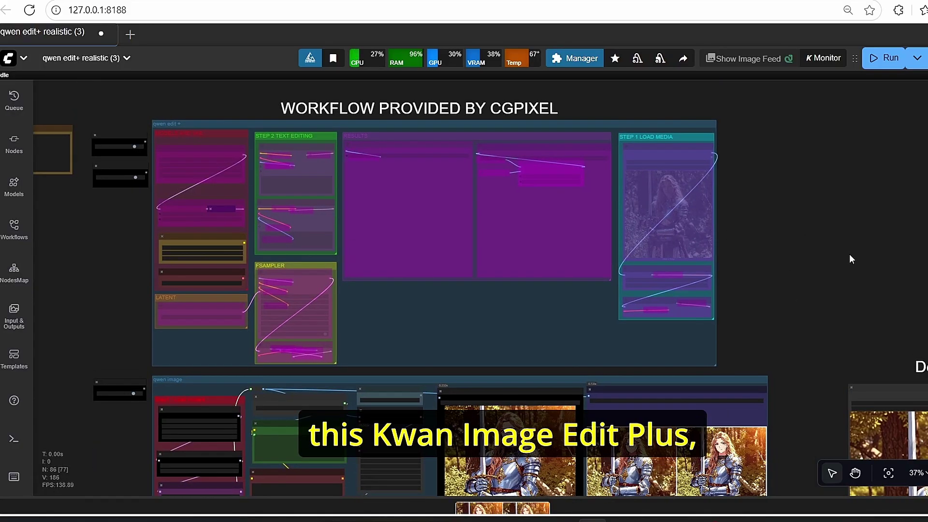
drag(850, 255, 679, 239)
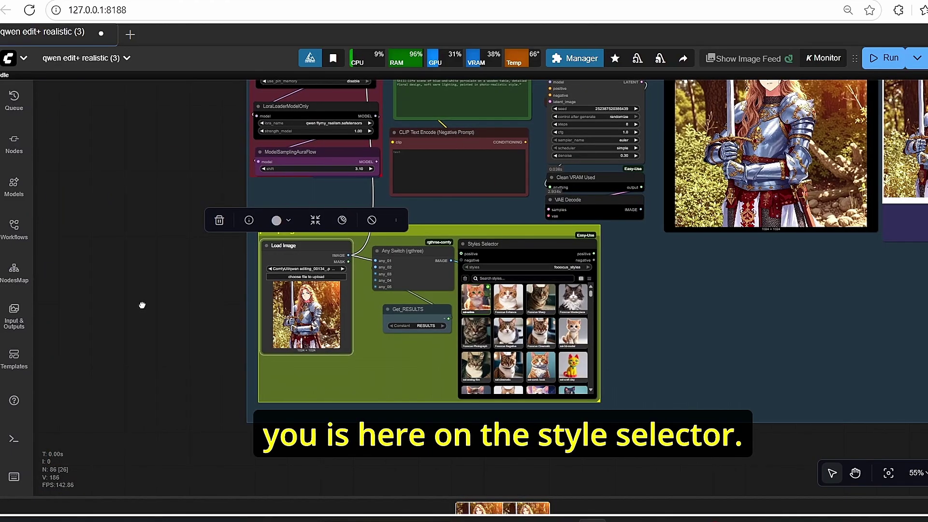
Step: Replace the sai-anime style with sai-craft clay in the Styles Selector node of the prompting group
drag(141, 304, 56, 305)
scroll(406, 438, up, 4)
scroll(377, 434, up, 5)
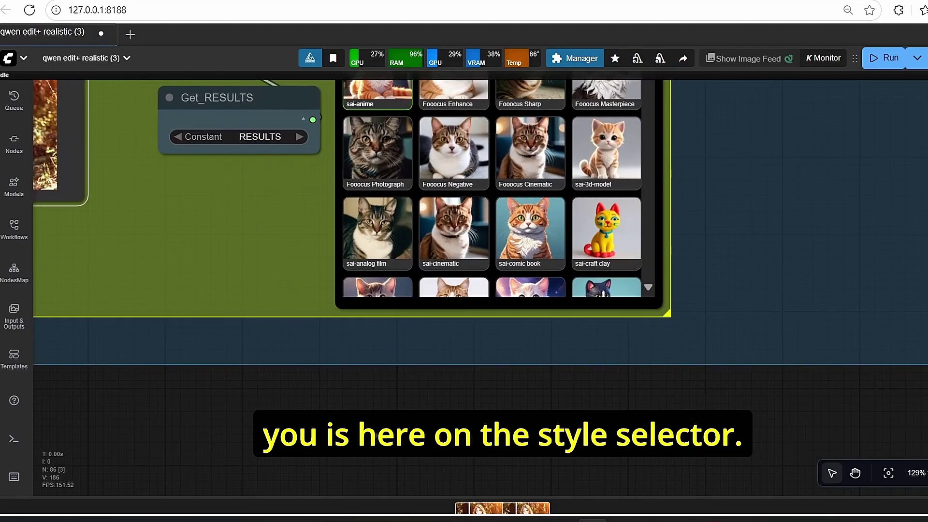
drag(395, 336, 393, 374)
scroll(393, 375, down, 4)
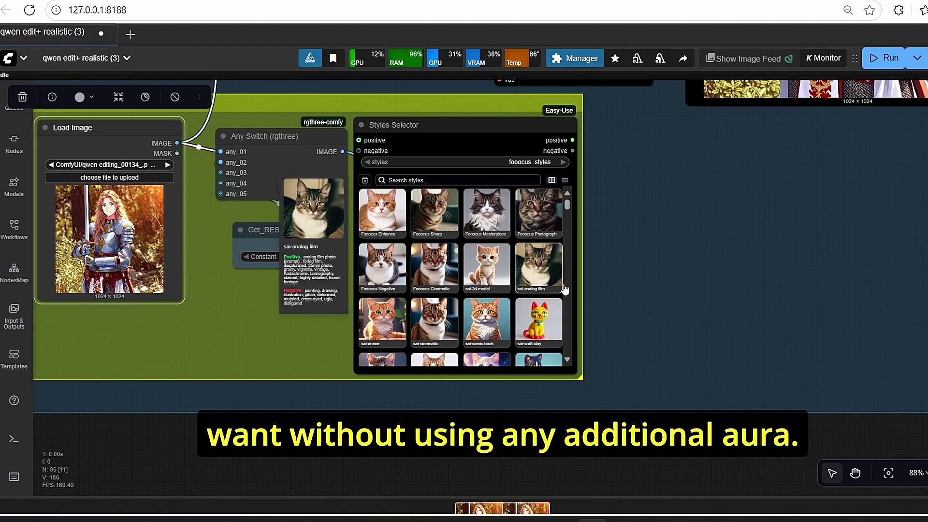
scroll(665, 294, up, 4)
mouse_move(355, 334)
scroll(355, 334, down, 3)
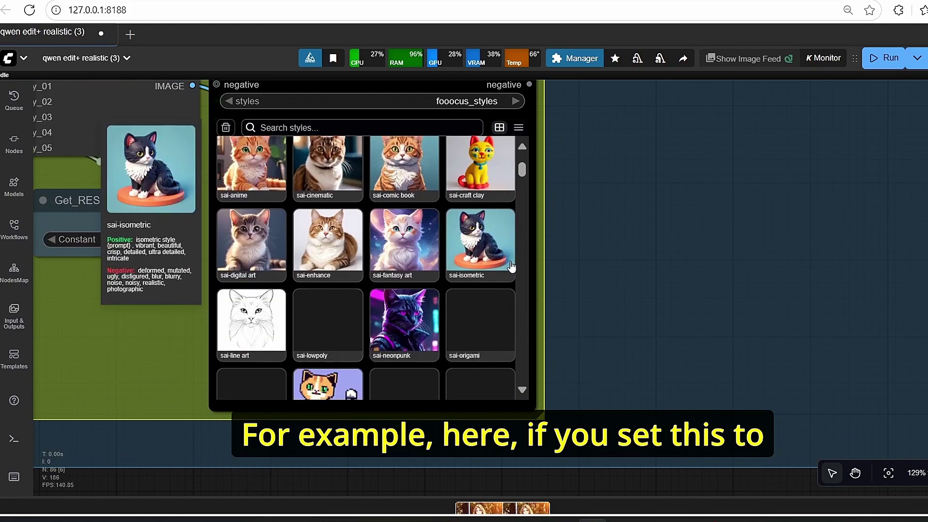
scroll(480, 328, up, 3)
click(479, 328)
scroll(598, 300, down, 4)
scroll(611, 312, down, 4)
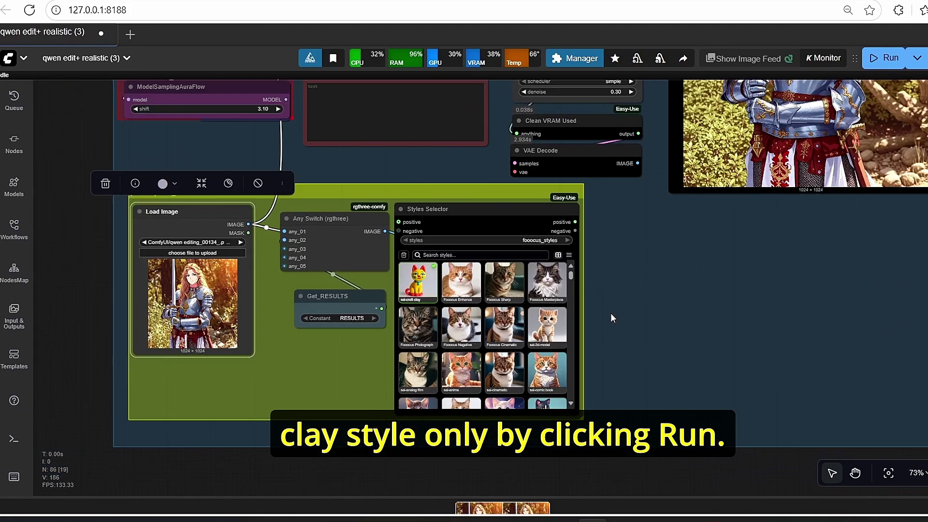
Step: Examine the clay-style knight image and its side-by-side comparison with the anime version
drag(649, 164, 553, 211)
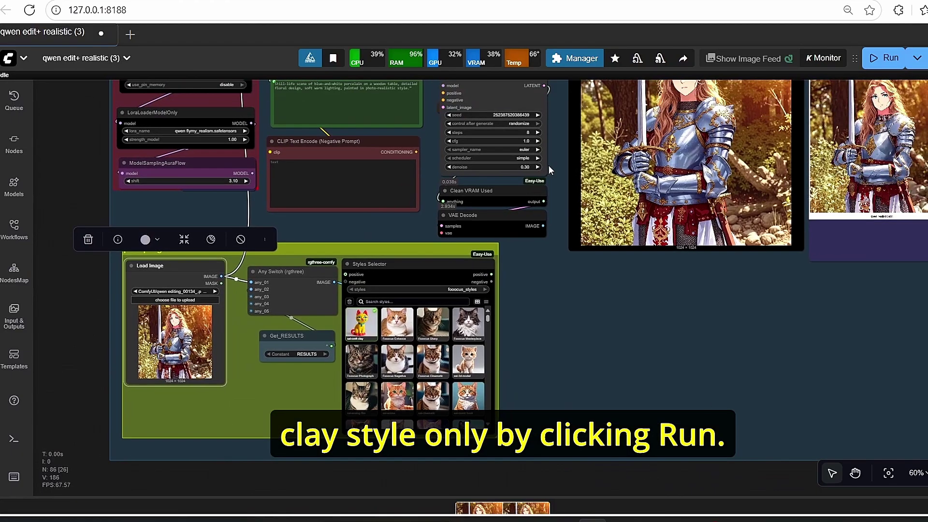
scroll(549, 164, up, 2)
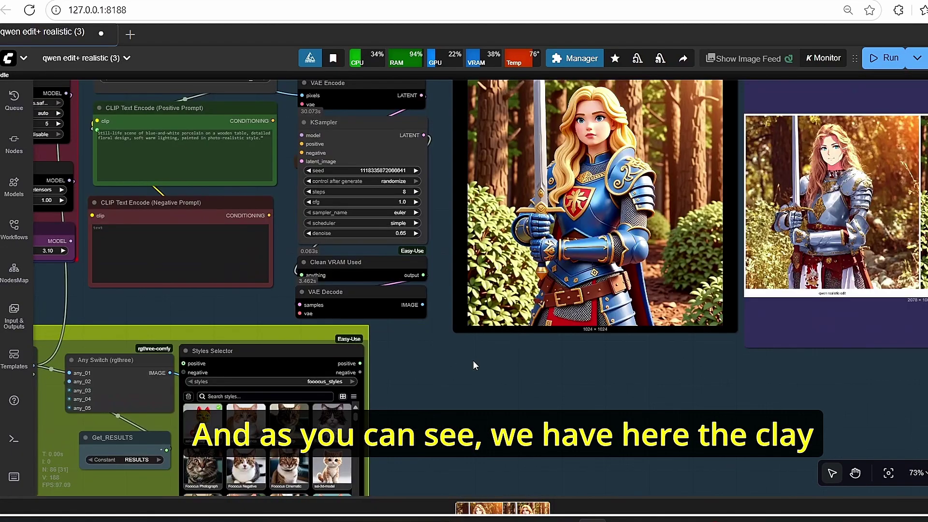
scroll(473, 360, up, 3)
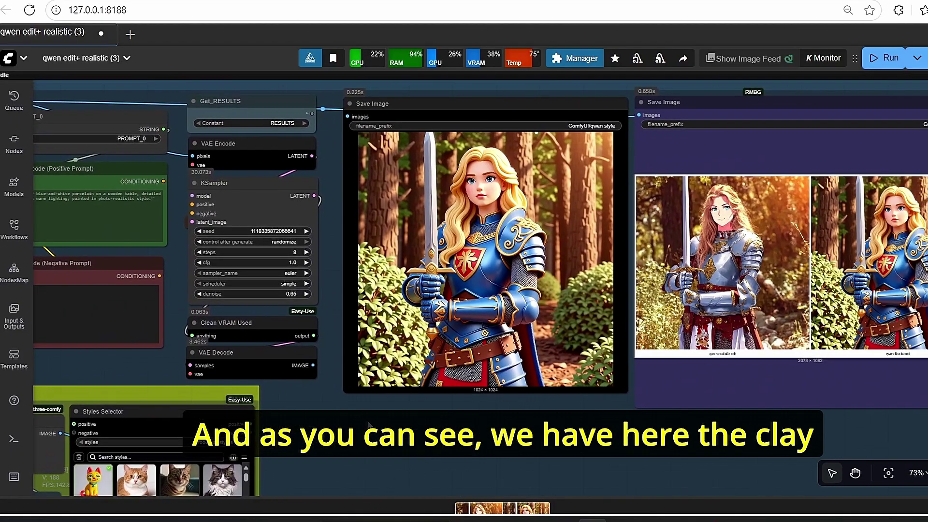
scroll(369, 425, down, 2)
scroll(384, 375, down, 2)
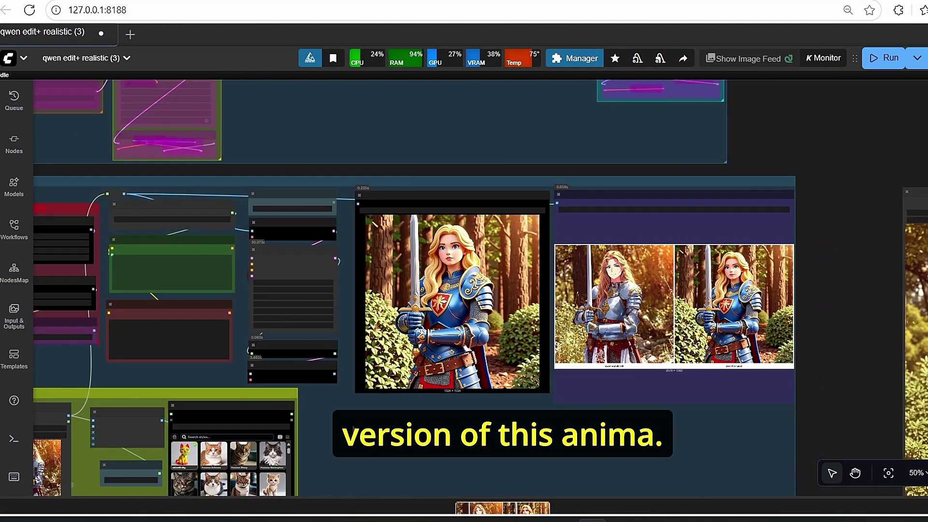
scroll(621, 324, up, 3)
scroll(611, 354, down, 3)
Step: Trace how the style chosen in the Styles Selector feeds the positive prompt and the KSampler node
drag(292, 461, 488, 366)
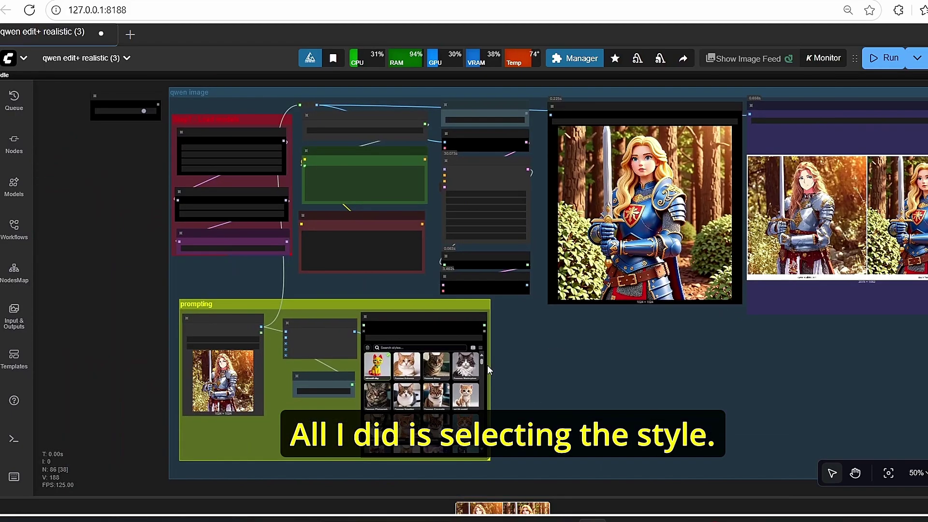
scroll(527, 363, up, 4)
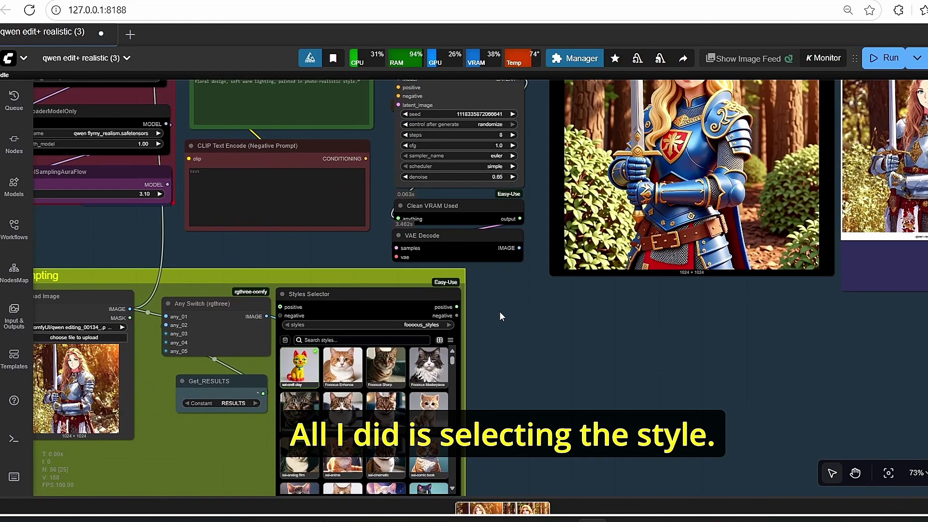
drag(358, 261, 436, 361)
drag(372, 342, 448, 357)
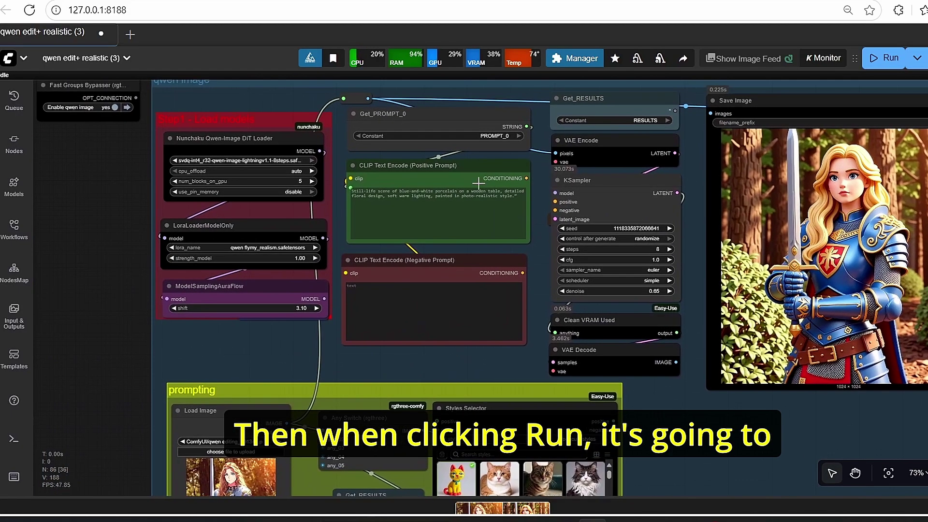
scroll(403, 176, up, 2)
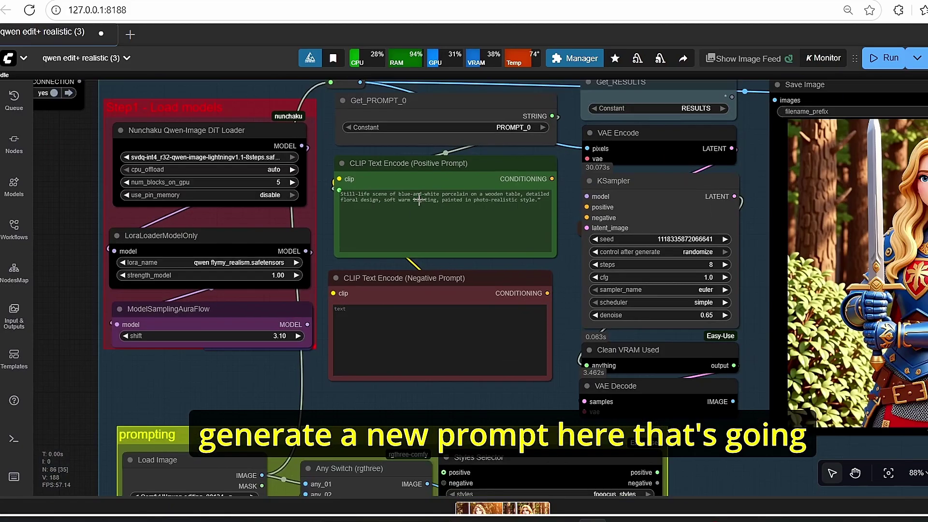
click(435, 173)
click(662, 214)
drag(490, 293, 485, 292)
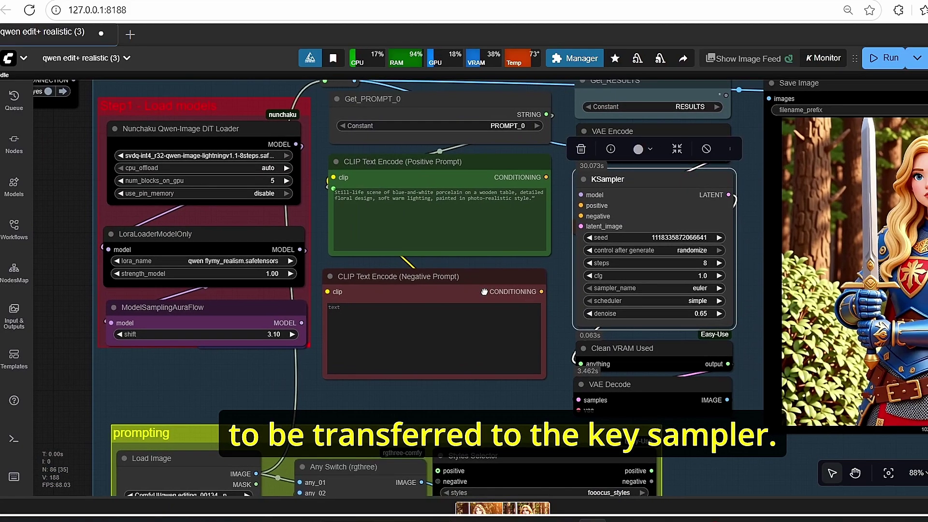
Step: Inspect the KSampler's denoise setting up close and relate it to the saved clay-style image
scroll(591, 333, up, 5)
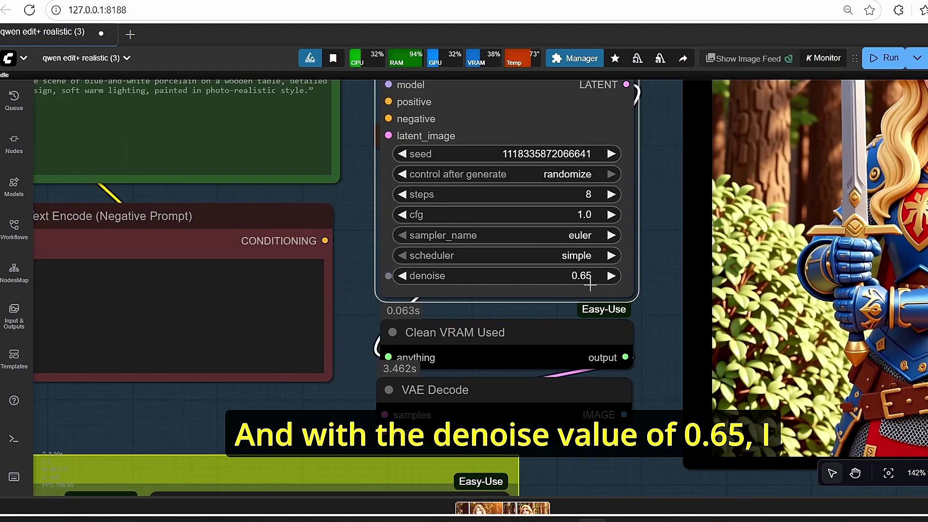
mouse_move(590, 285)
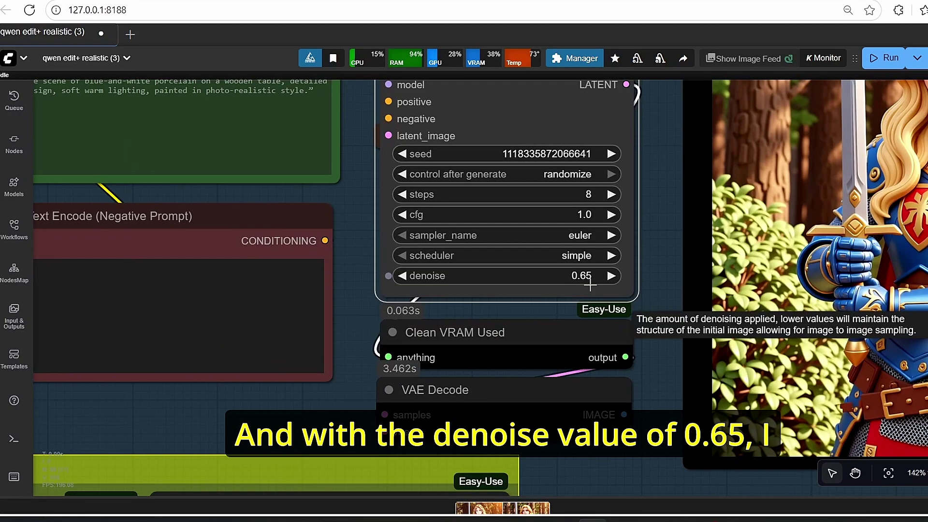
scroll(657, 346, down, 7)
drag(656, 345, 535, 330)
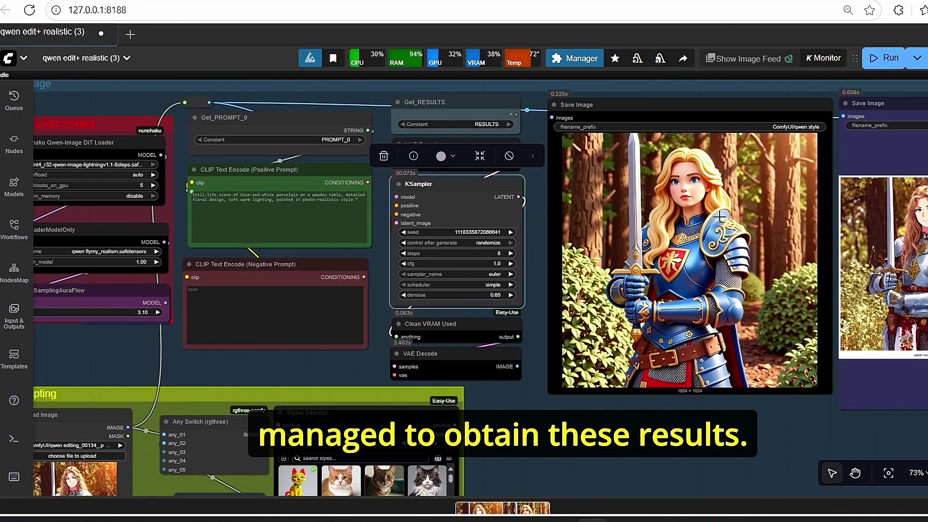
scroll(695, 247, up, 3)
scroll(477, 430, down, 2)
drag(477, 430, 420, 318)
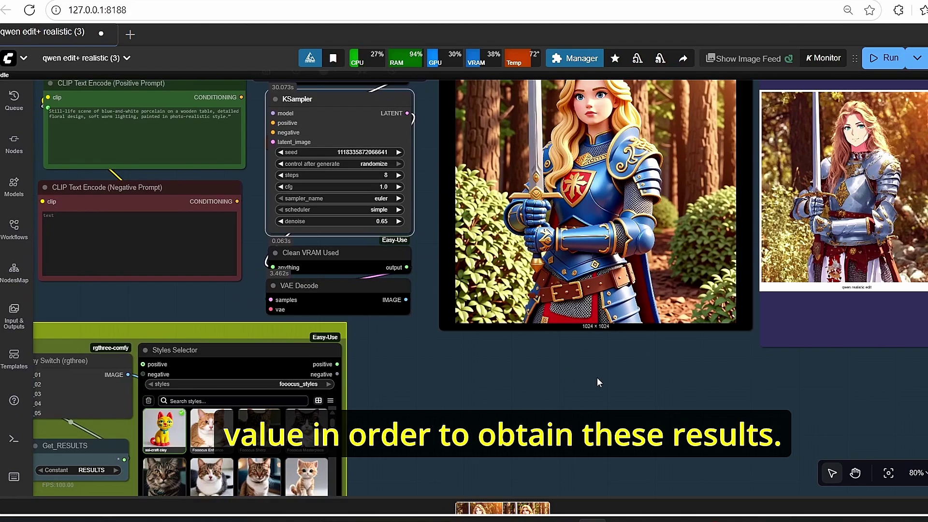
scroll(712, 416, down, 3)
drag(713, 416, 566, 416)
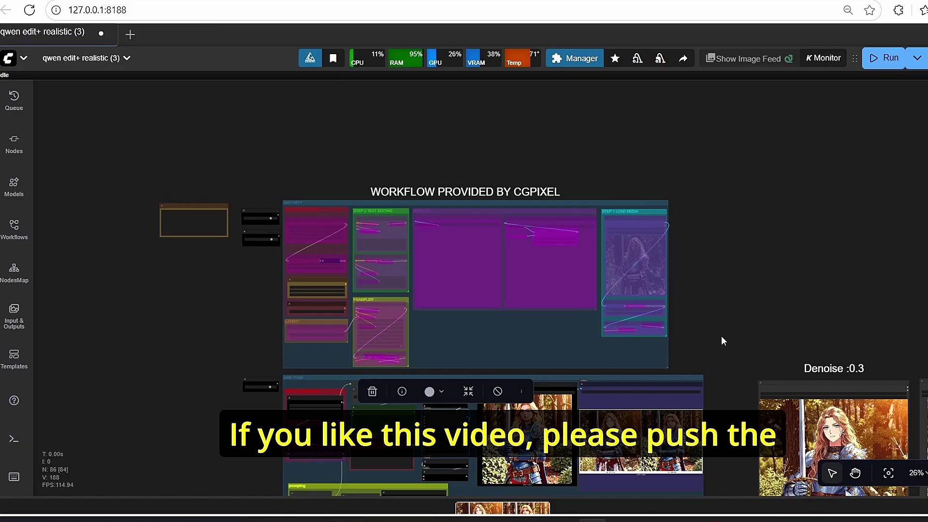
drag(706, 346, 728, 176)
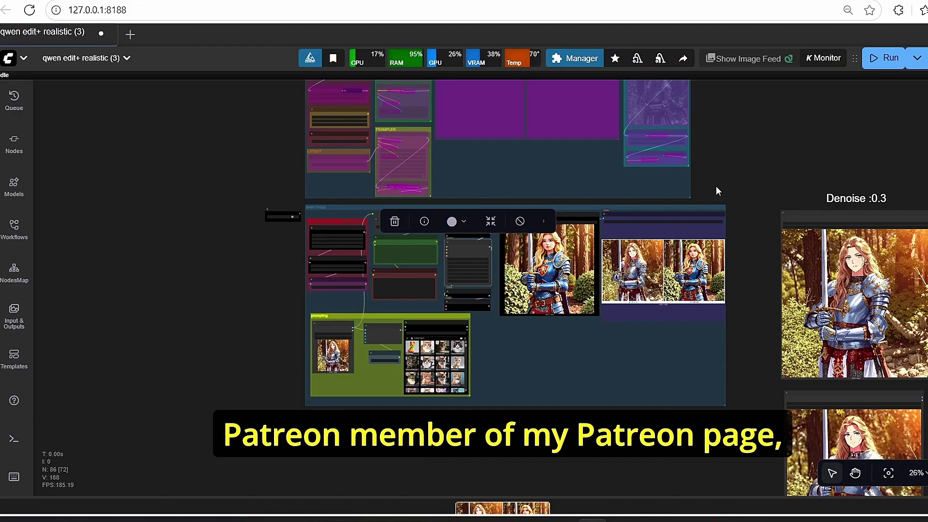
scroll(716, 187, up, 4)
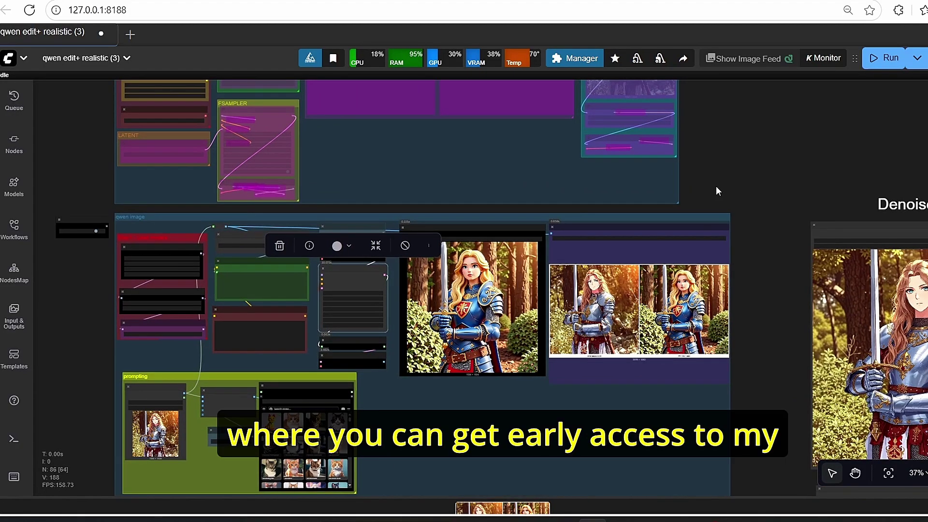